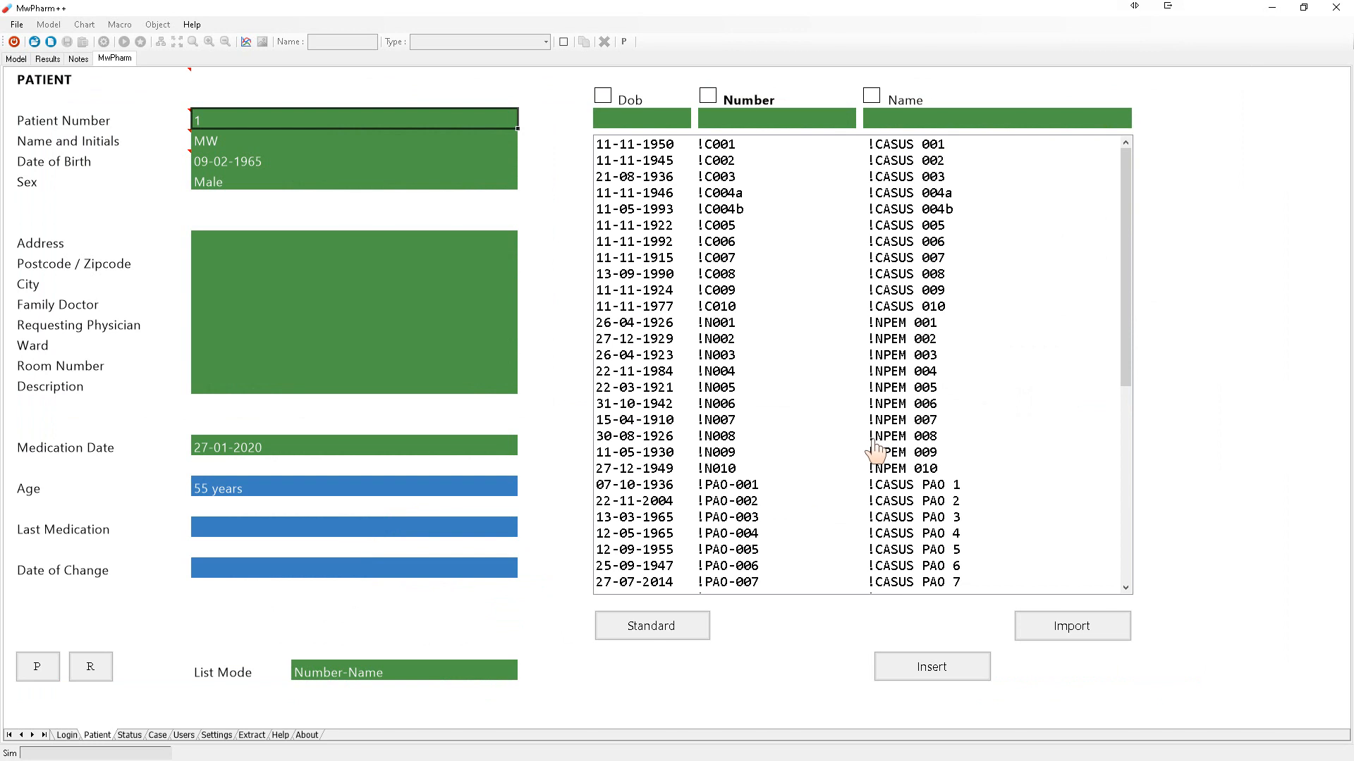
Open the patient extract page and mark the ten NPEM cases for extraction
click(252, 736)
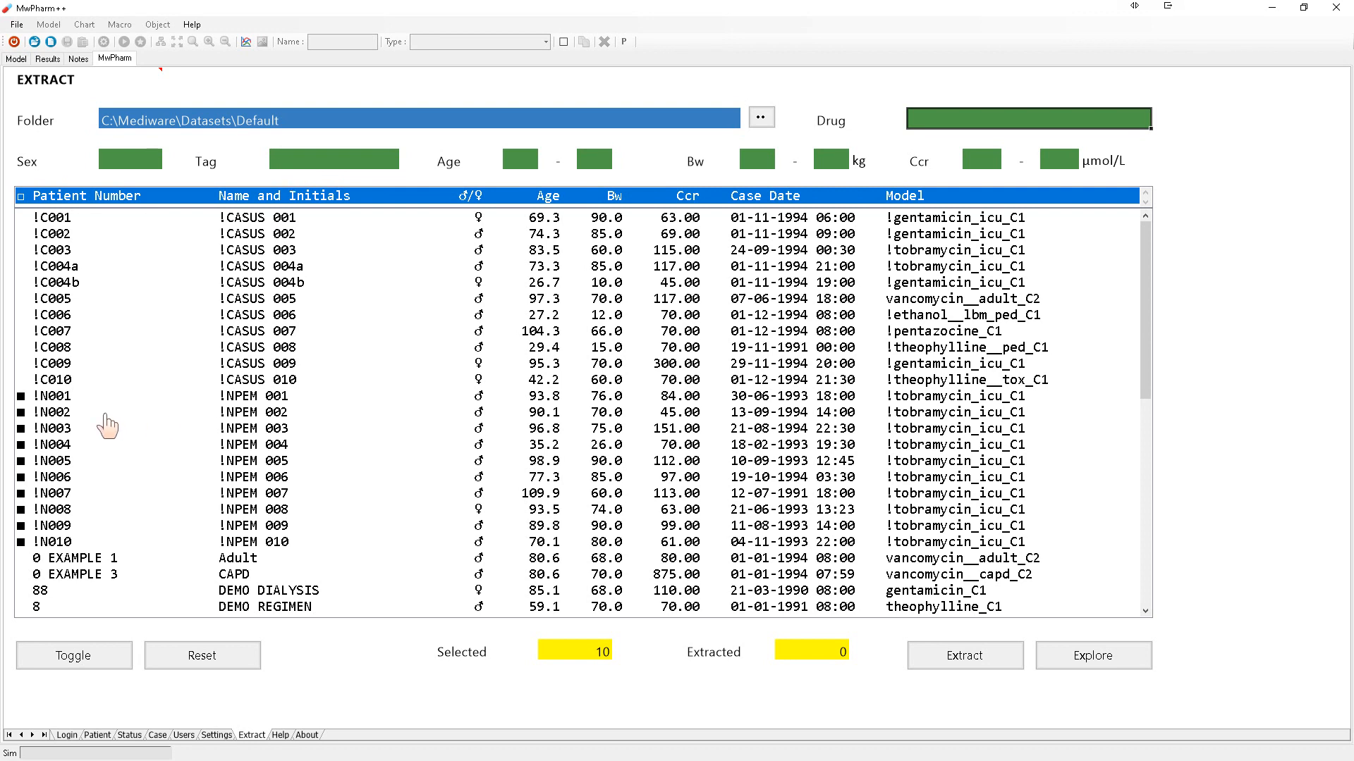
click(64, 338)
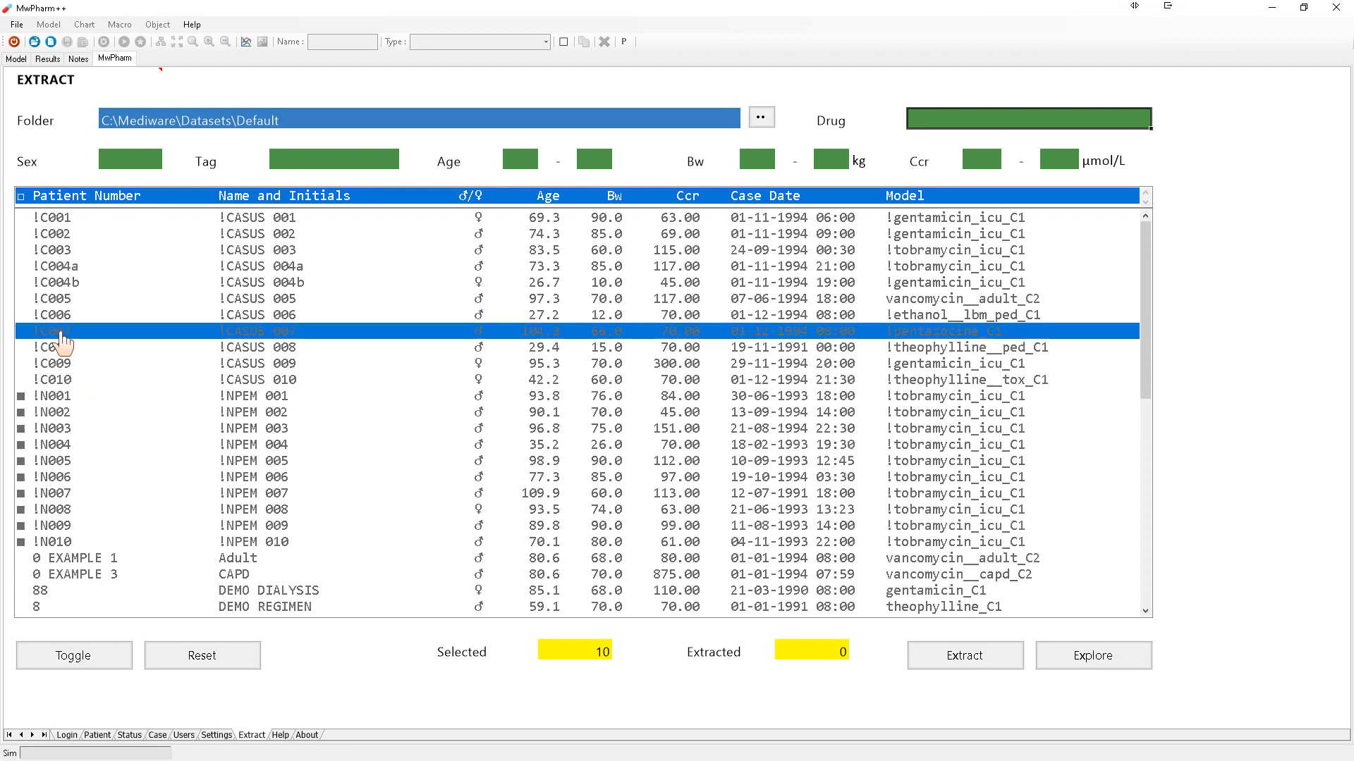
click(66, 664)
click(66, 665)
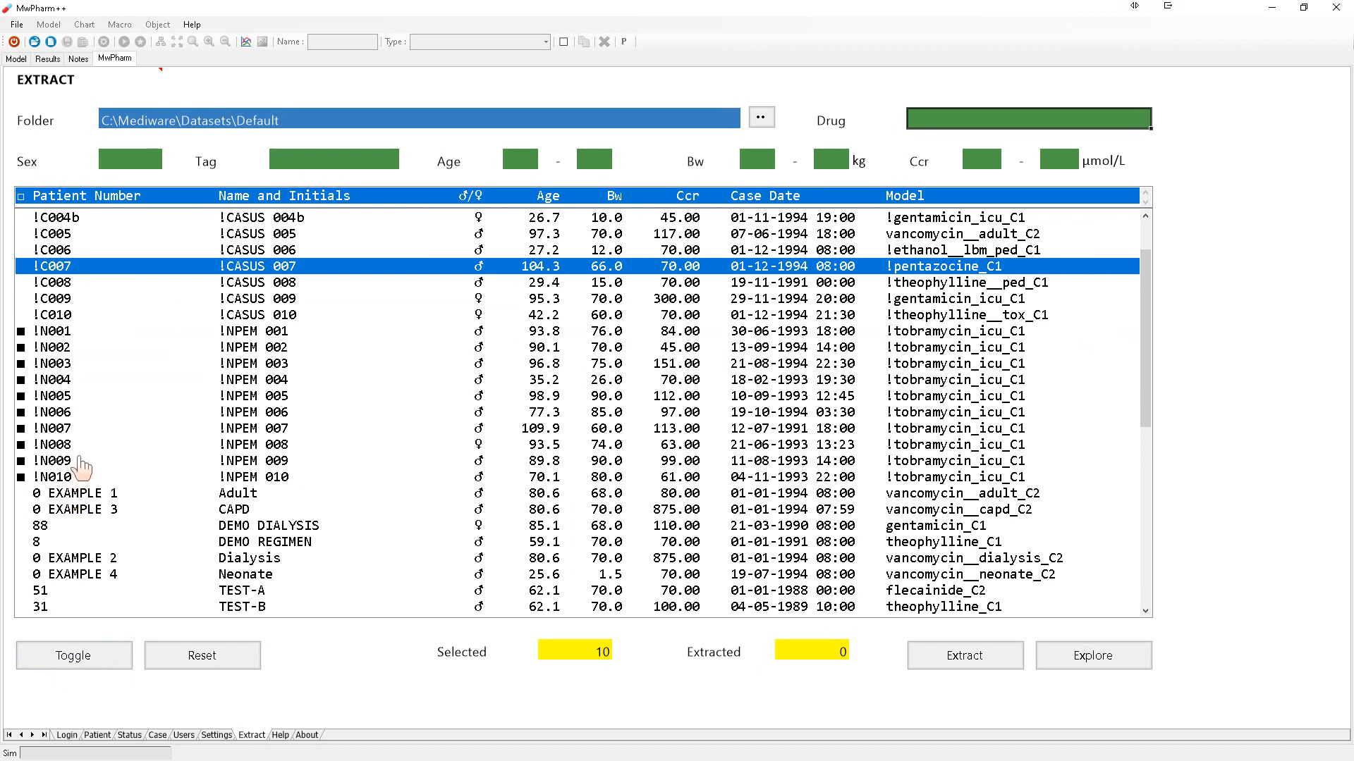
scroll(83, 468, down, 3)
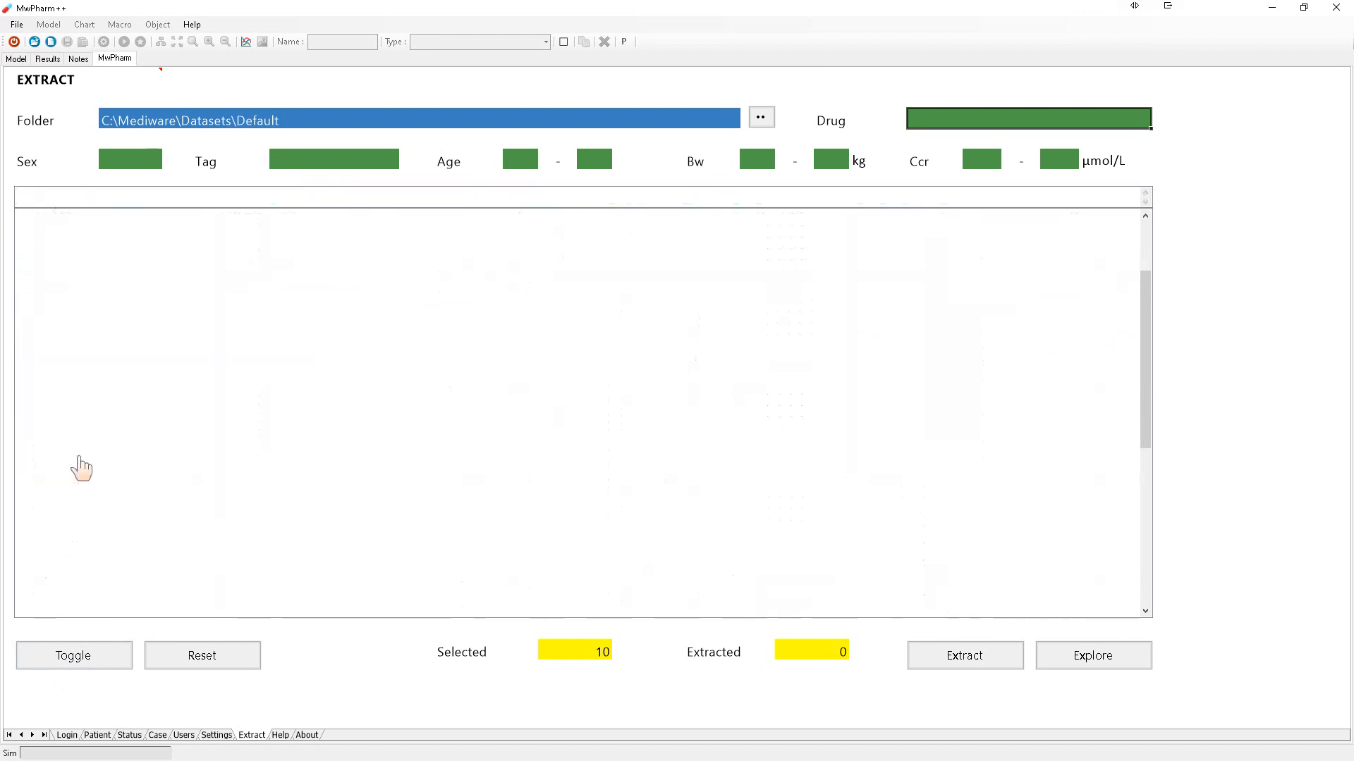
scroll(145, 451, up, 2)
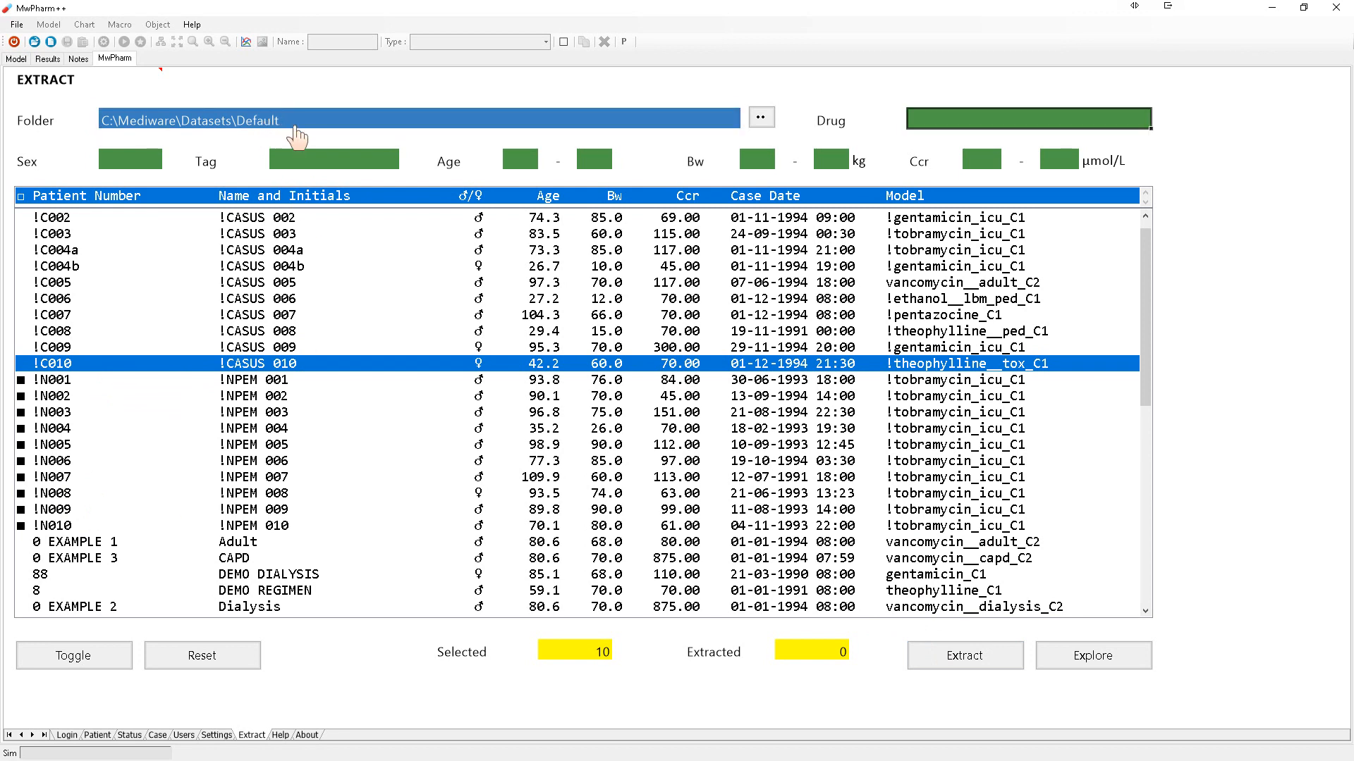
Browse for the extract folder and delete the existing MyData and MyData2 folders under Mediware\Datasets
click(763, 121)
scroll(691, 432, down, 6)
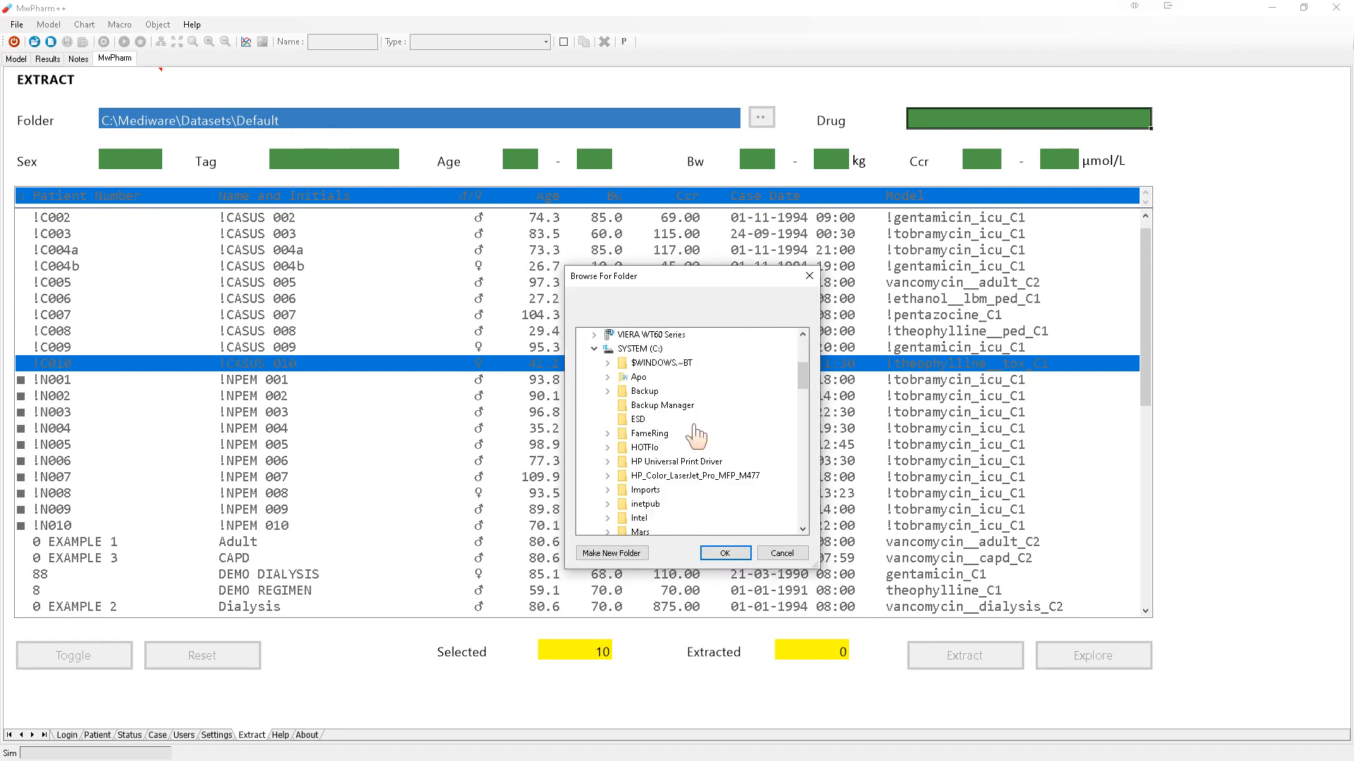
scroll(697, 436, down, 4)
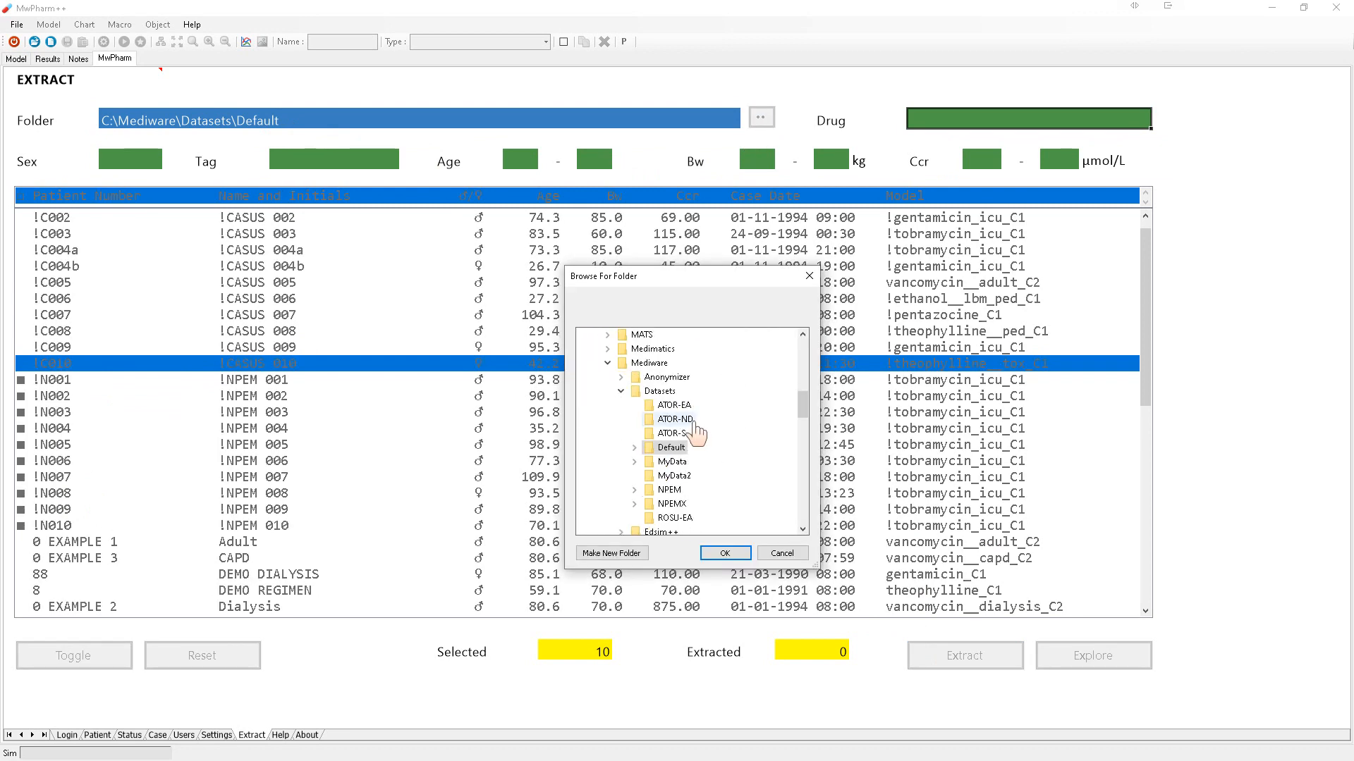
right_click(678, 465)
click(713, 397)
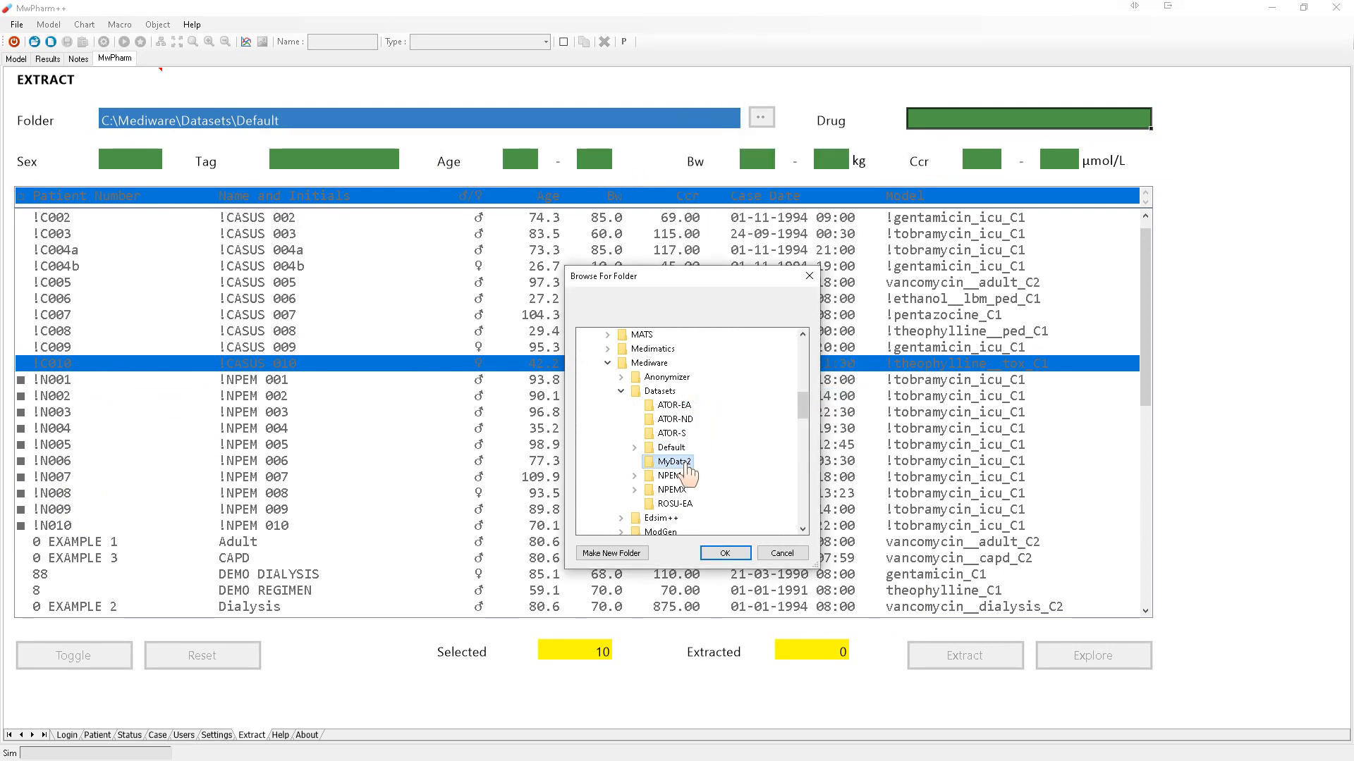
right_click(688, 474)
click(714, 395)
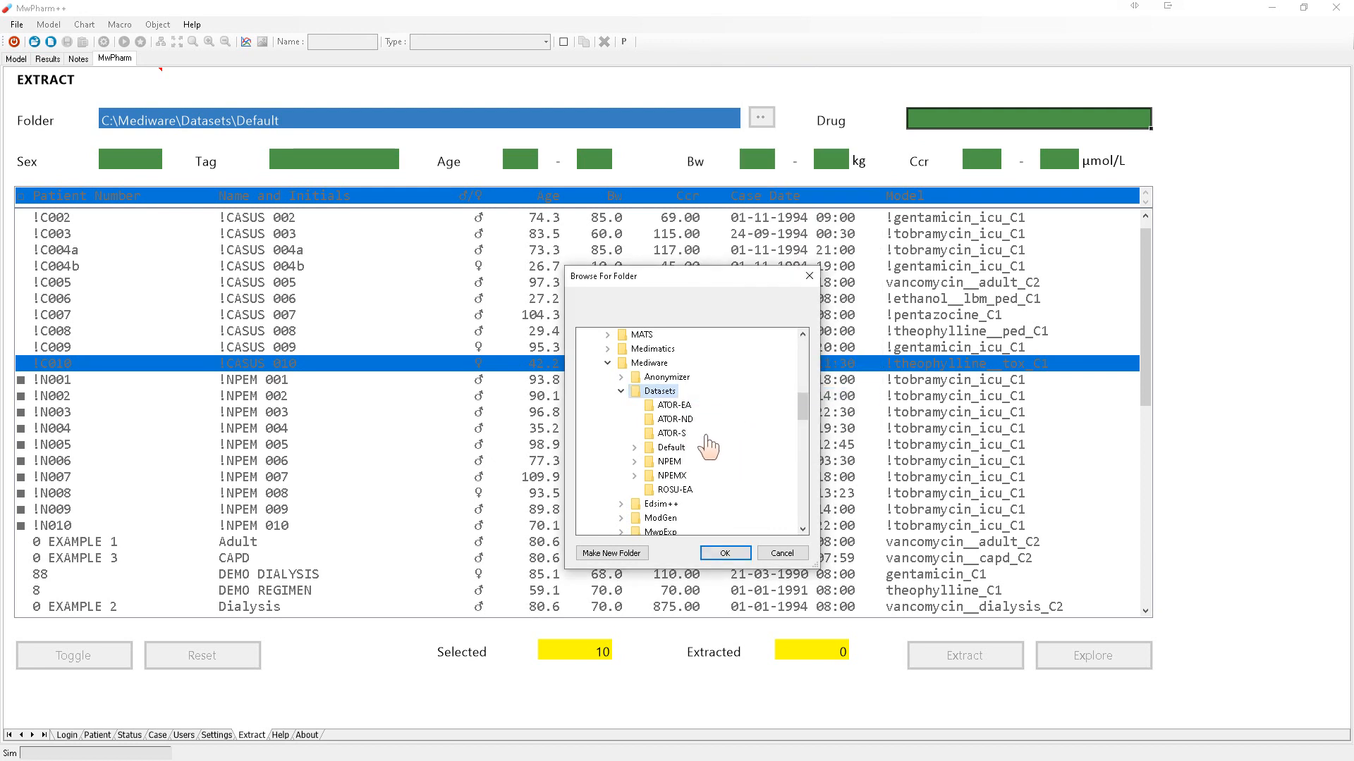
Create a MyData folder under Datasets as the extract folder and extract the selected cases into it
click(614, 555)
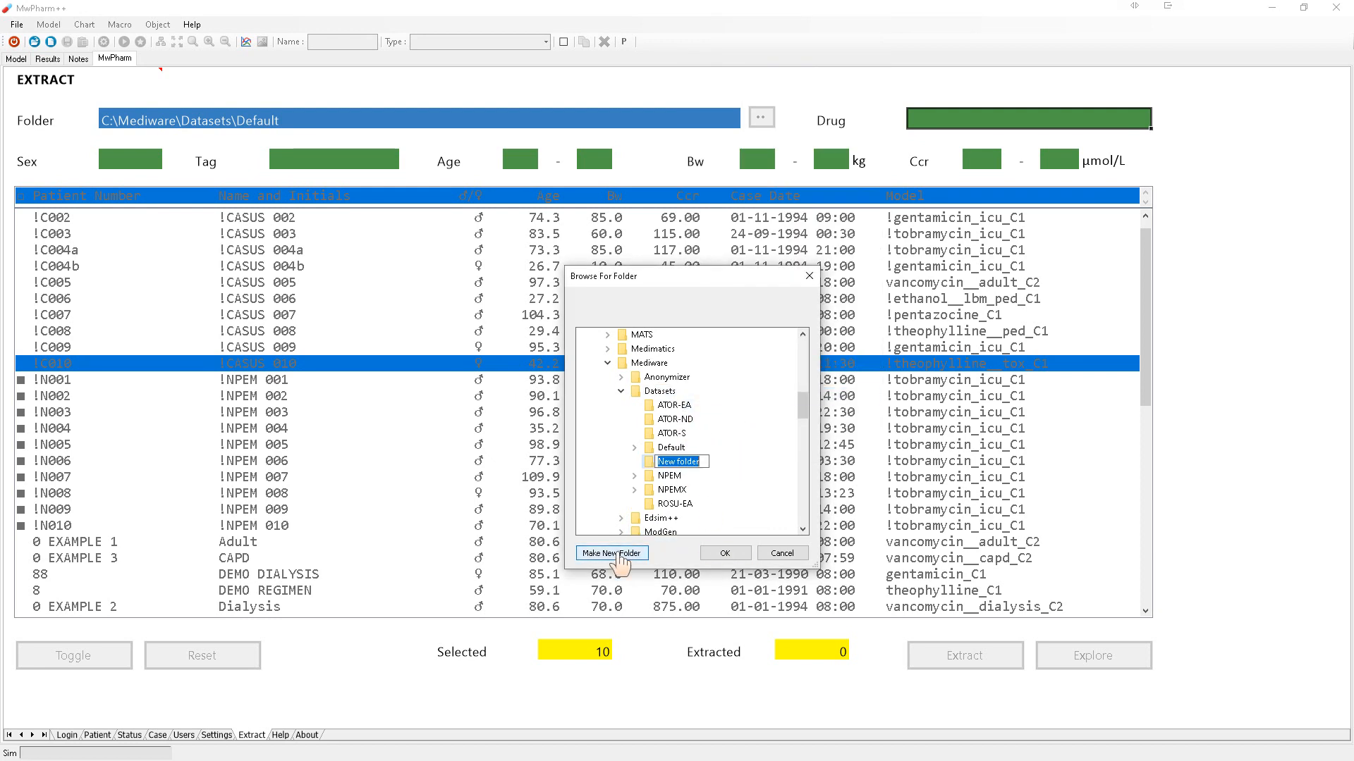
text(MyData)
key(Escape)
click(707, 554)
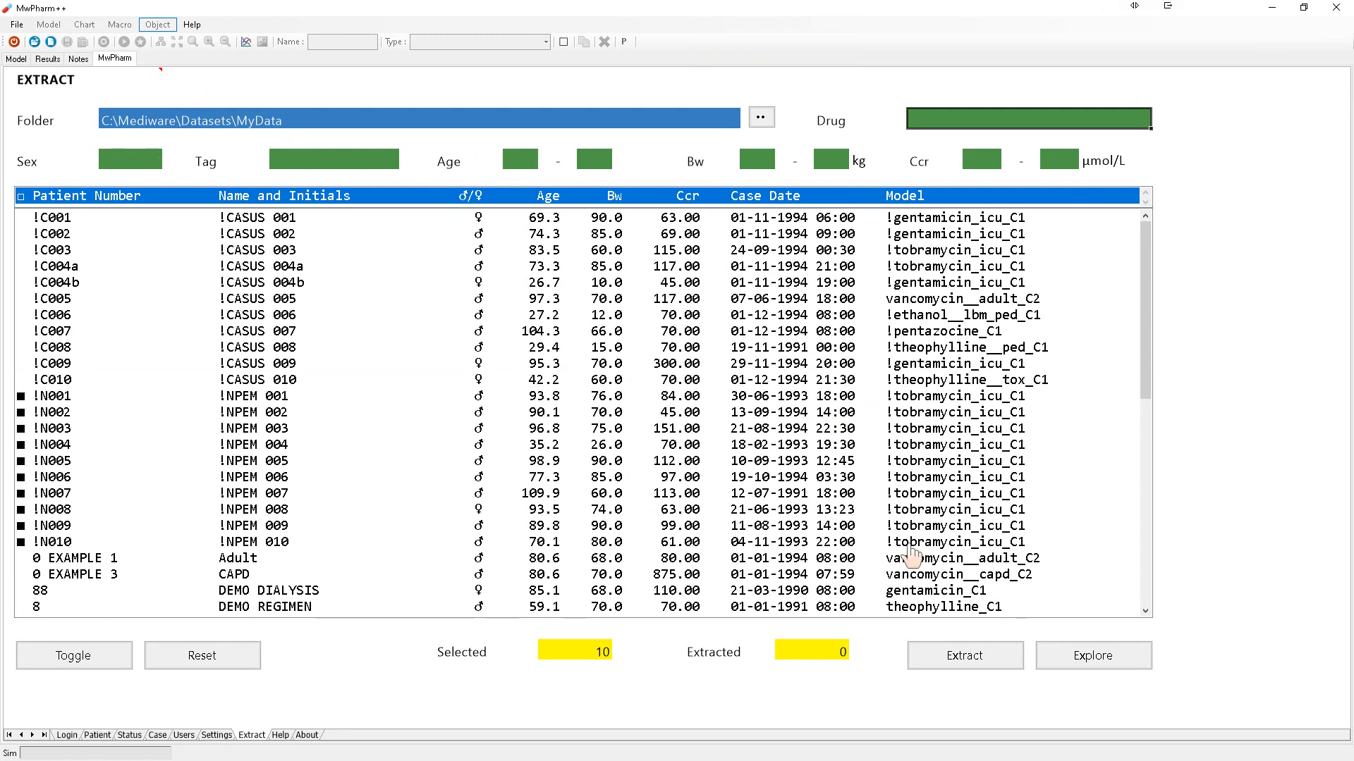
click(965, 657)
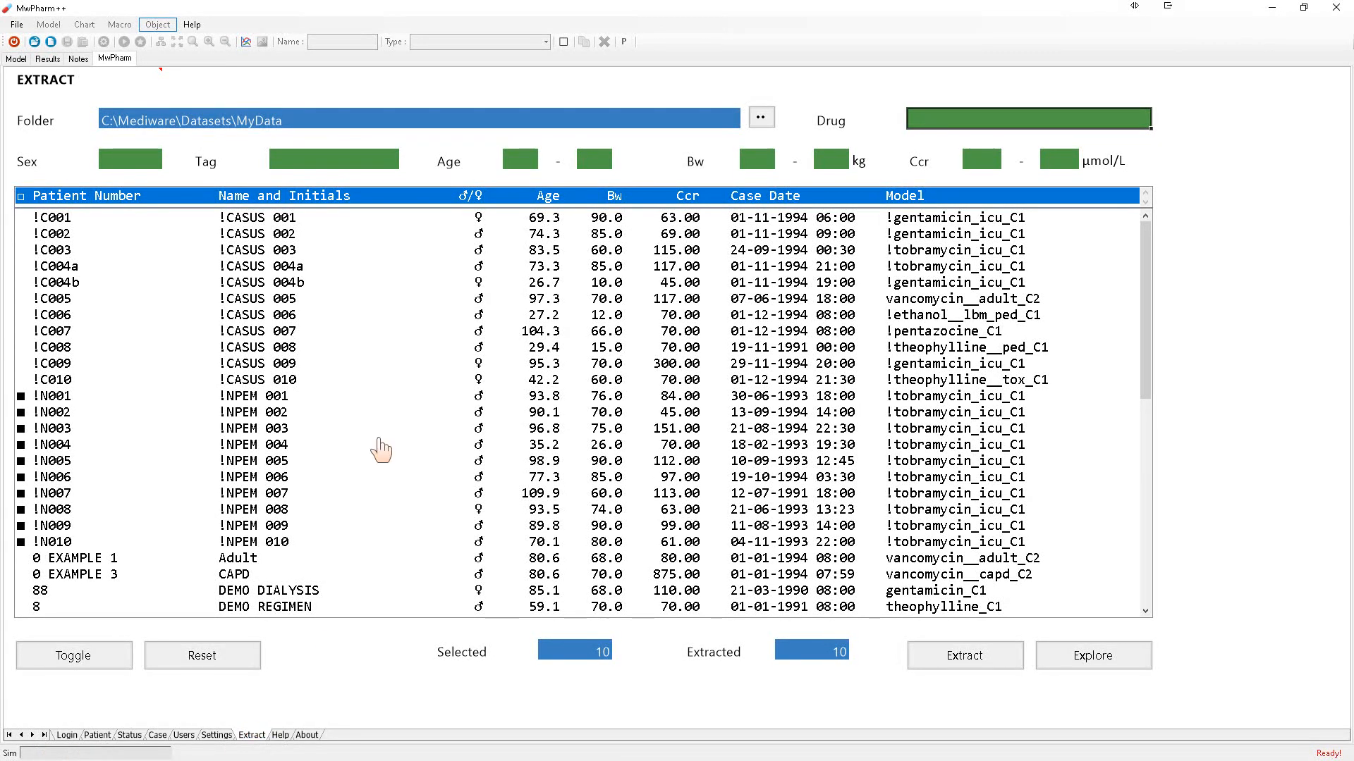
Open the extract folder and examine the extracted EDX models, index.xml and MyData.xlsx
click(1122, 664)
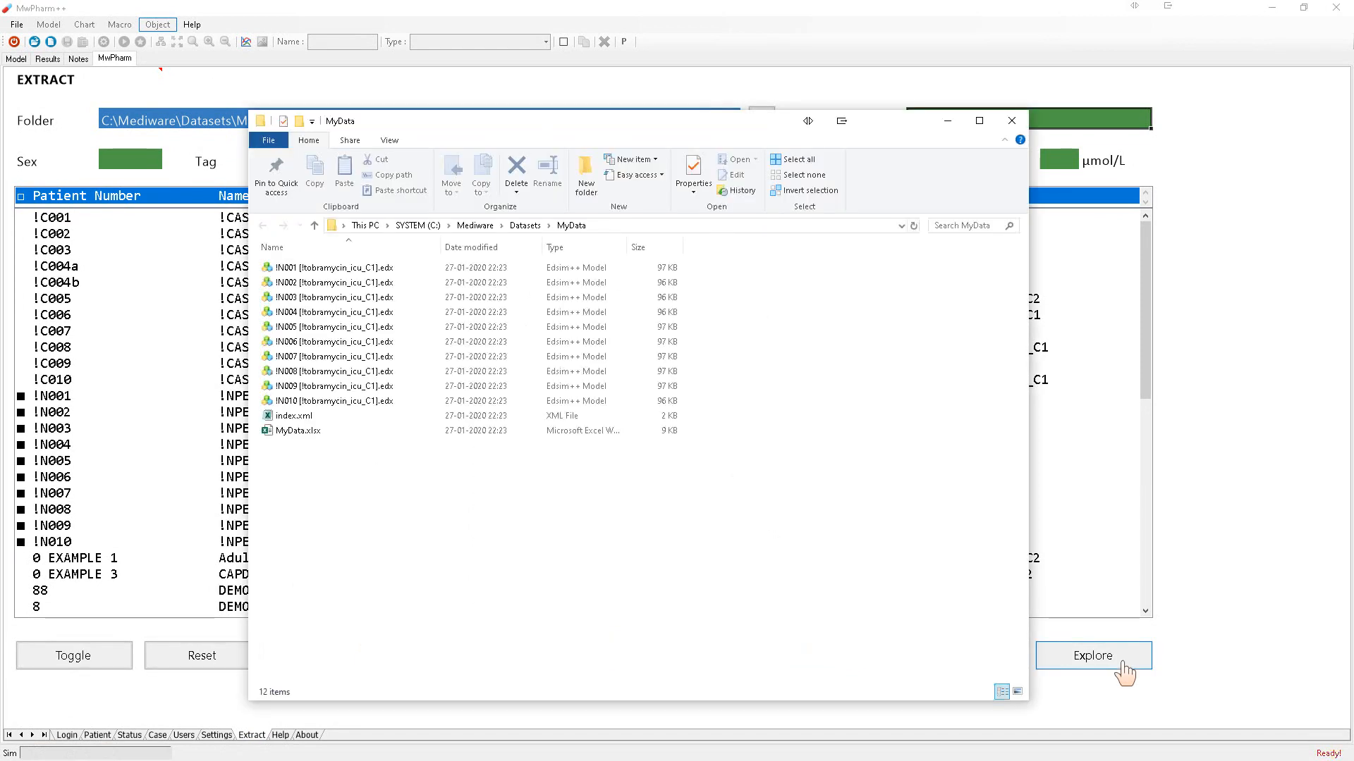
click(342, 269)
click(343, 287)
click(342, 301)
click(341, 316)
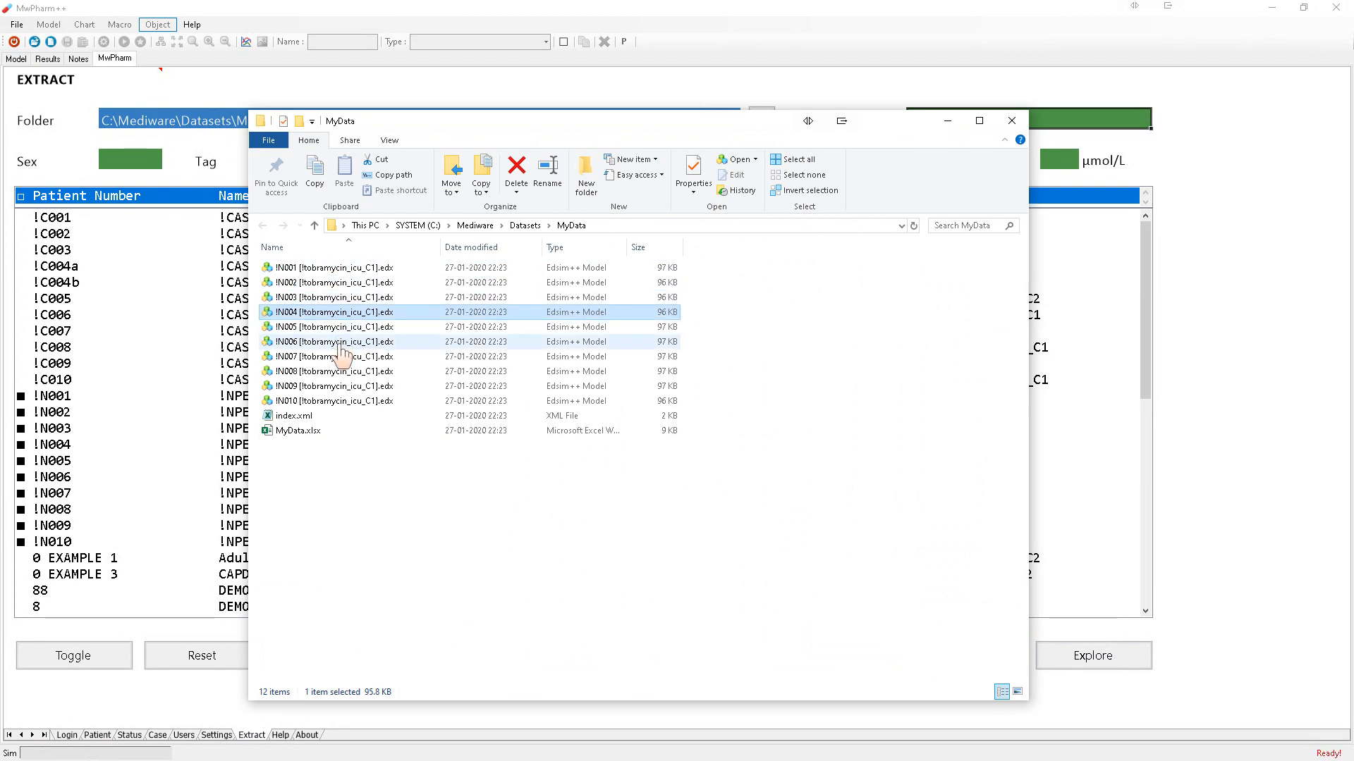
click(338, 339)
click(338, 358)
click(337, 386)
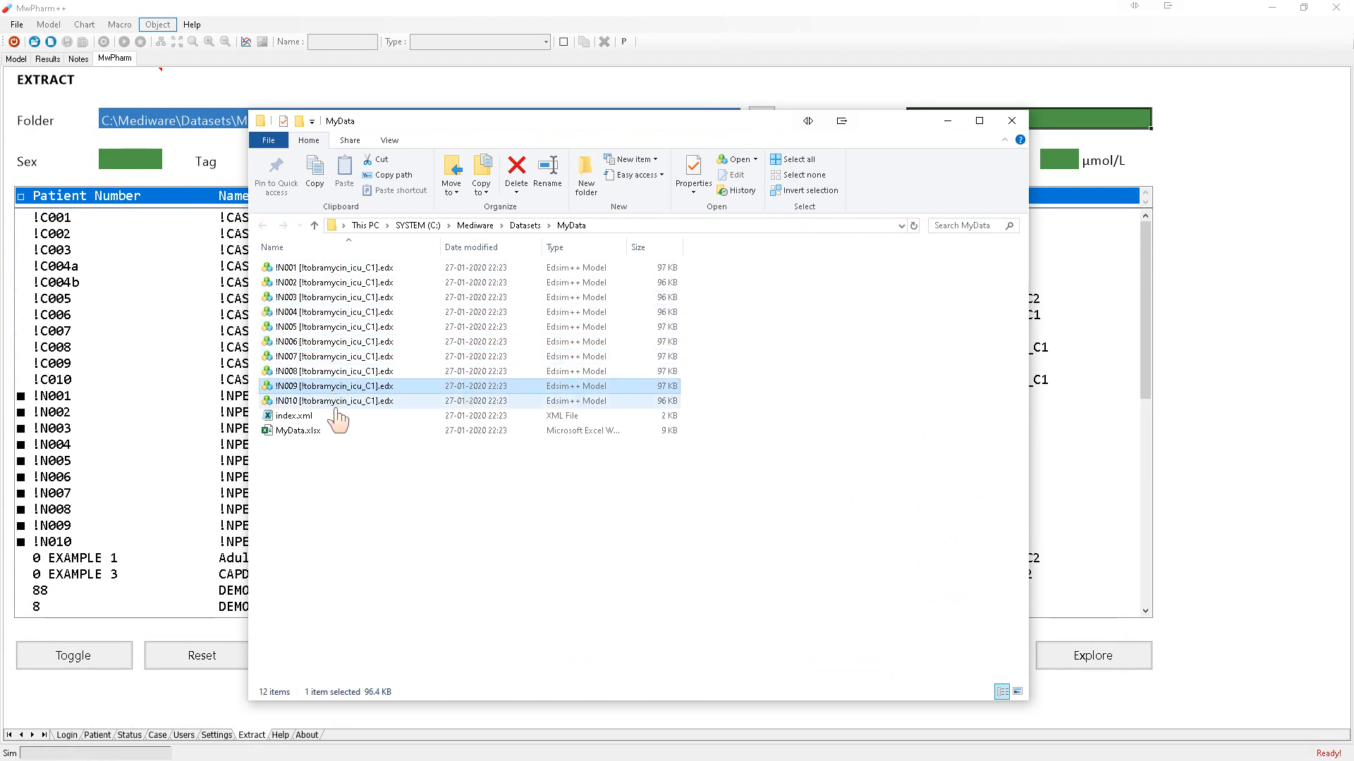
click(336, 419)
click(317, 431)
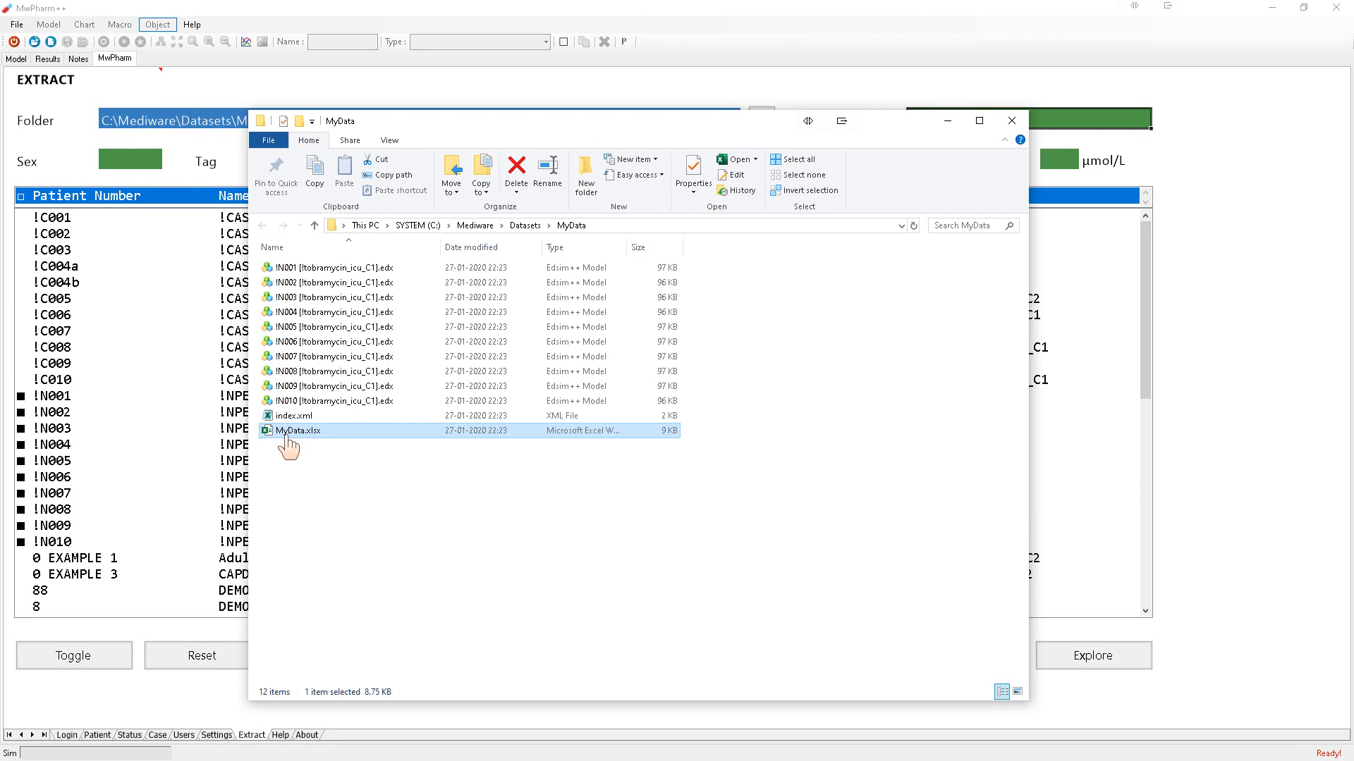
Copy MyData.xlsx to the clipboard and create a folder named MyData2 under Datasets
right_click(286, 437)
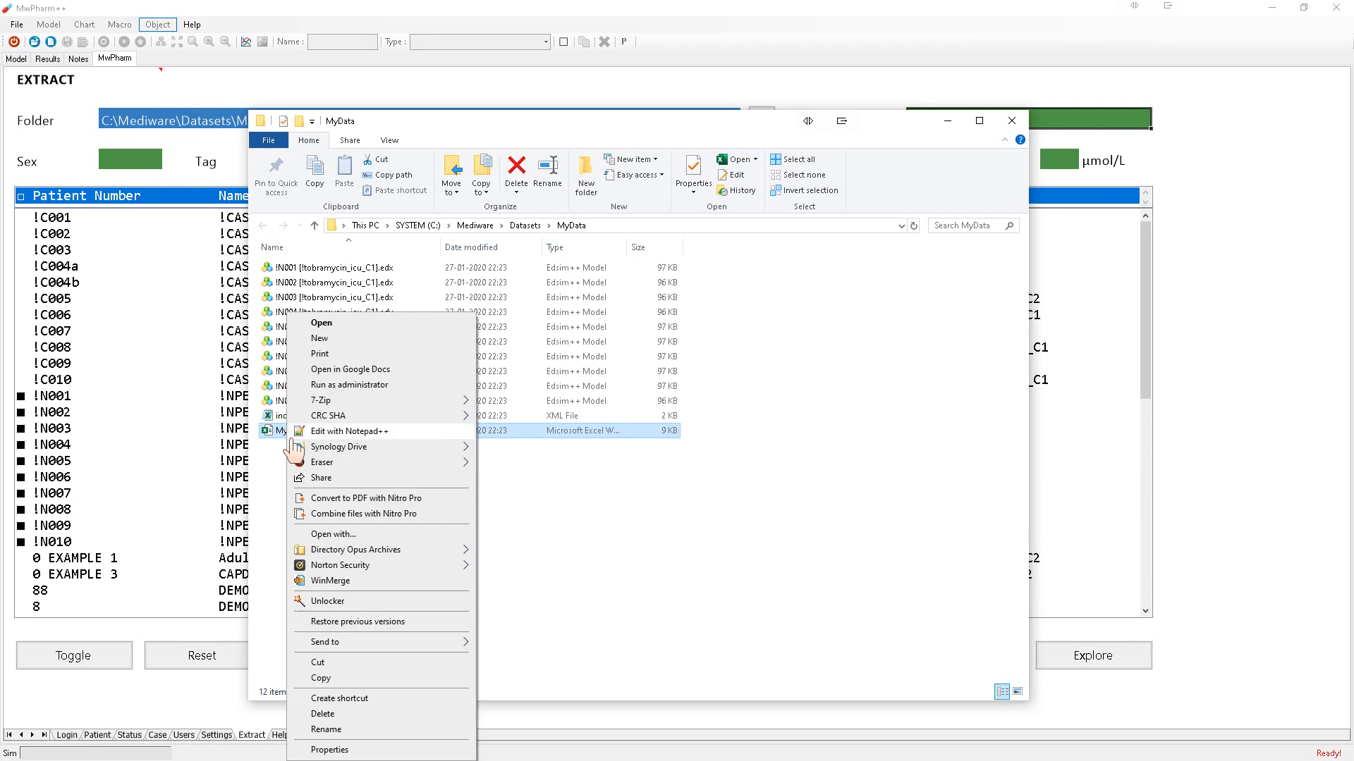
click(347, 679)
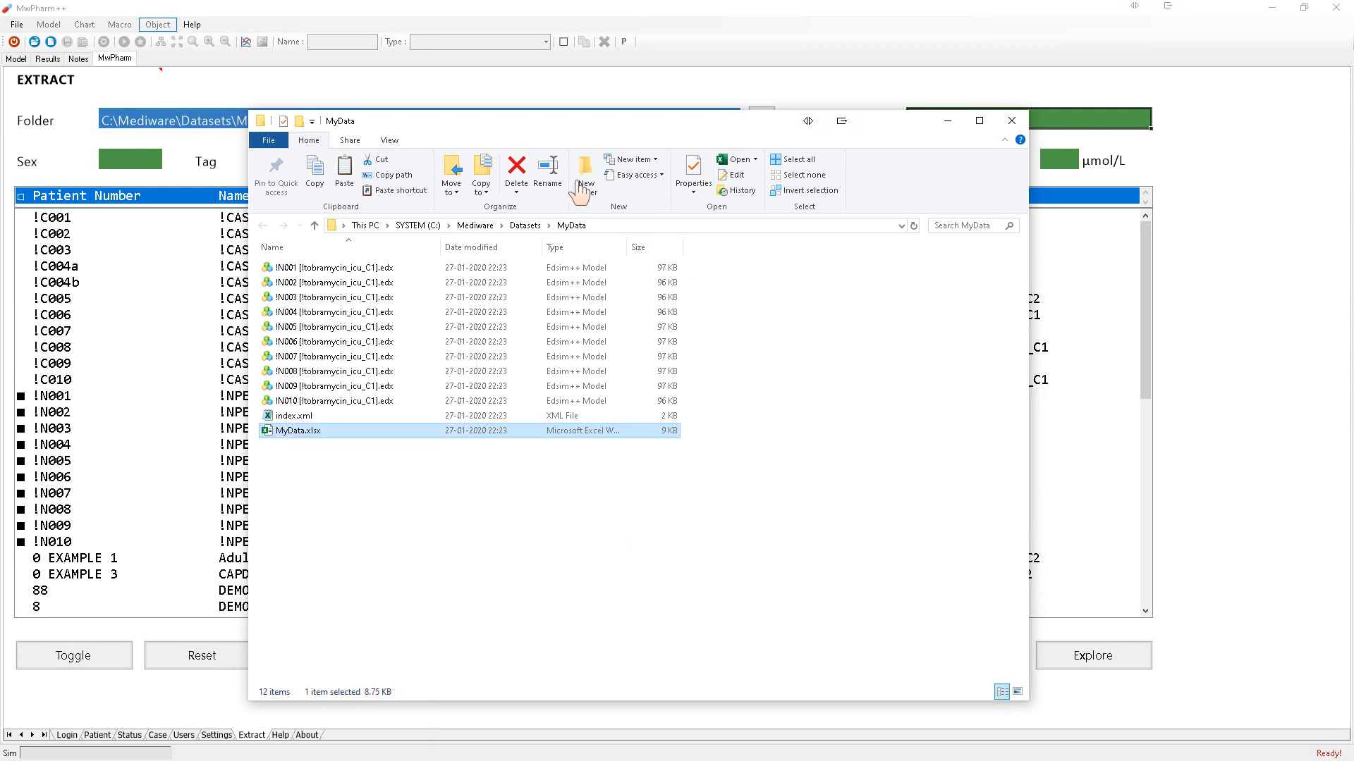
click(525, 226)
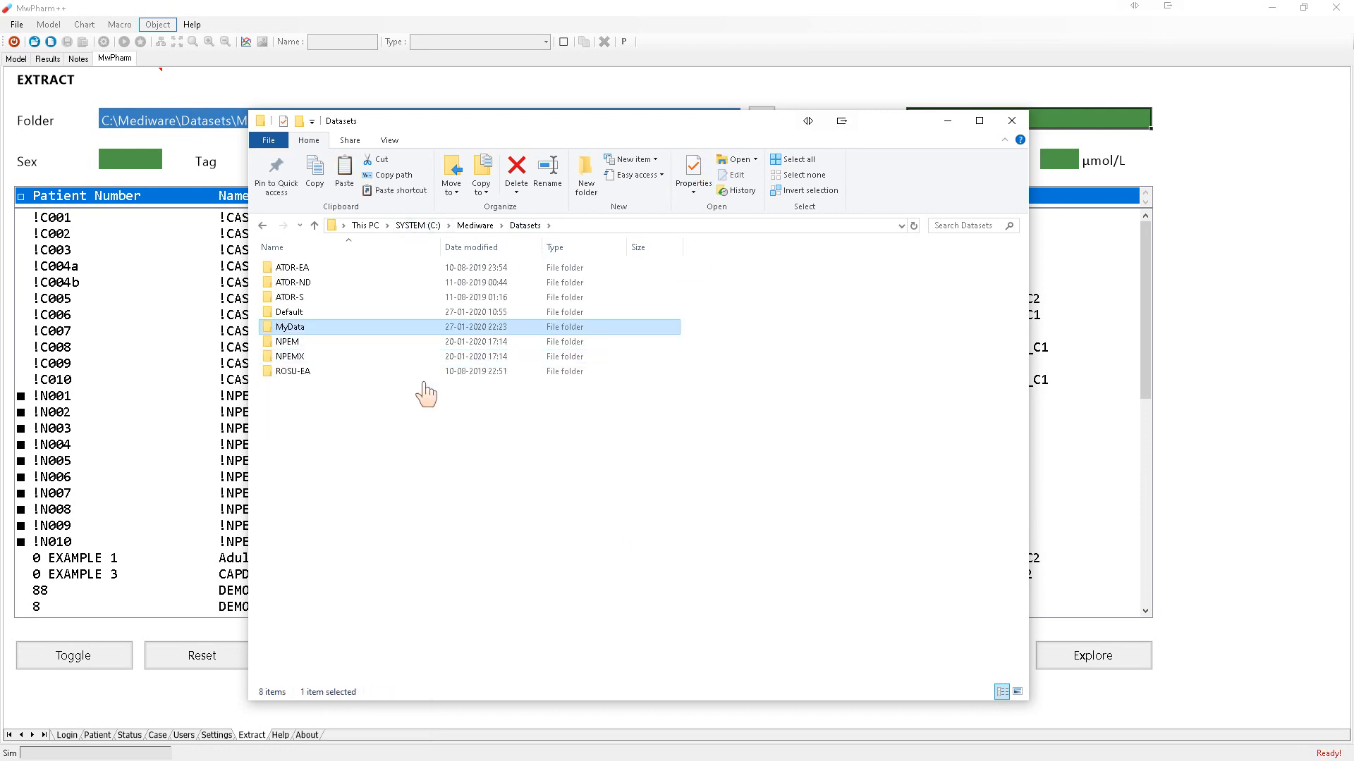
click(585, 201)
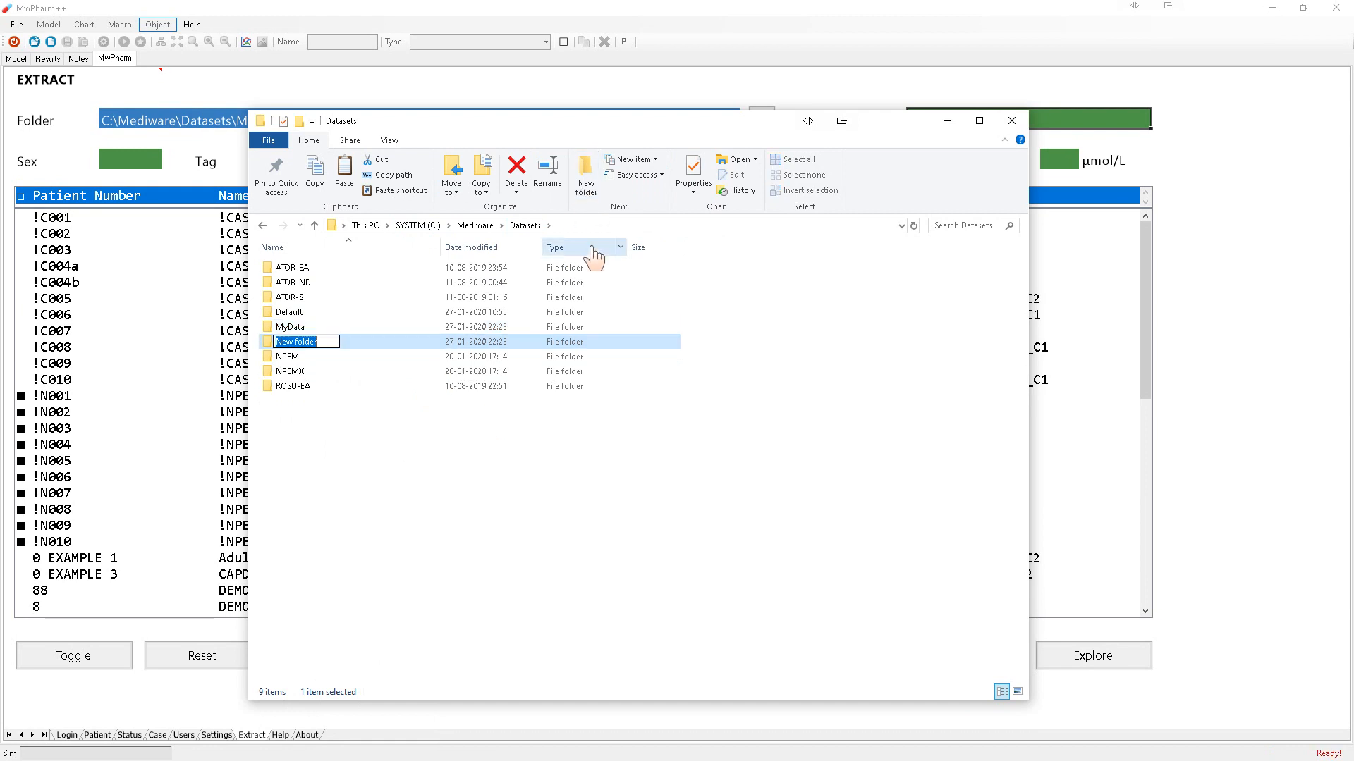
text(MyData2)
key(Return)
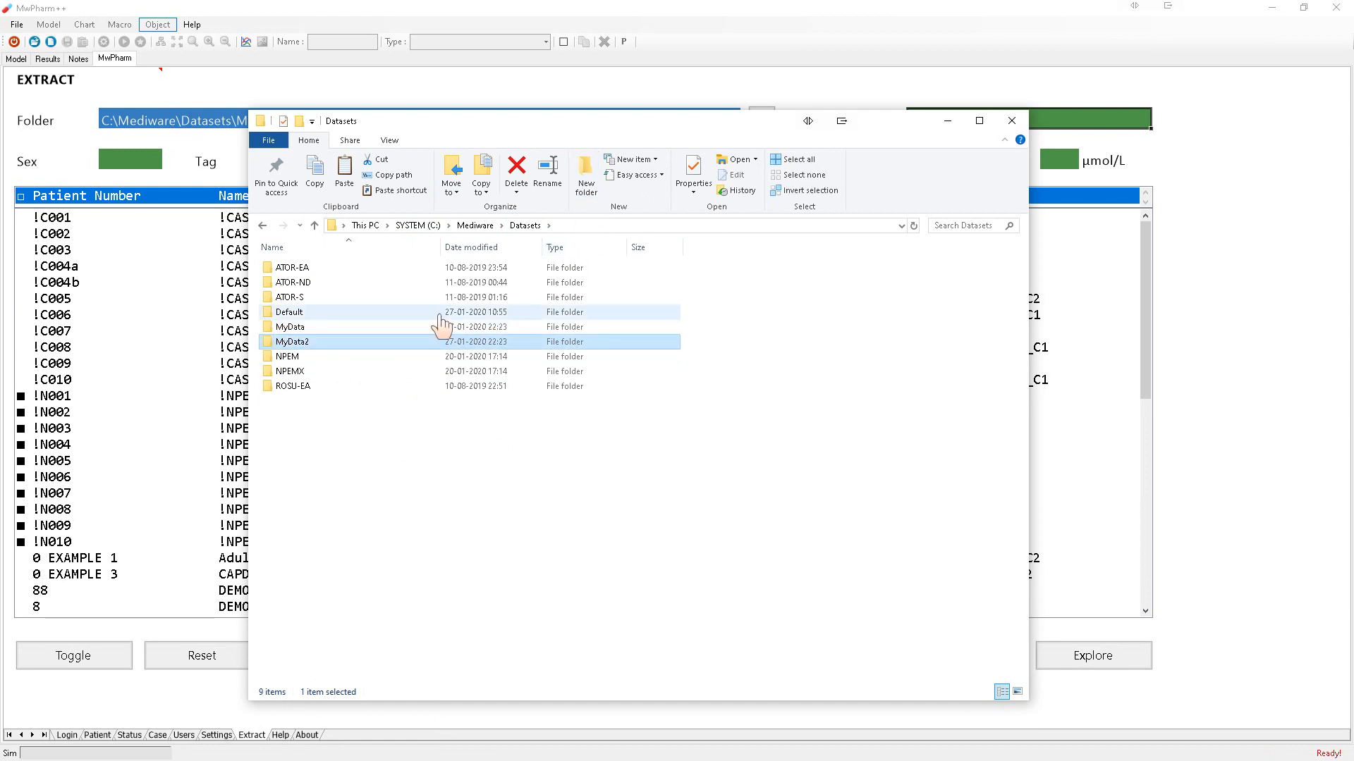
Paste the copied MyData.xlsx into the MyData2 folder
double_click(363, 343)
right_click(364, 343)
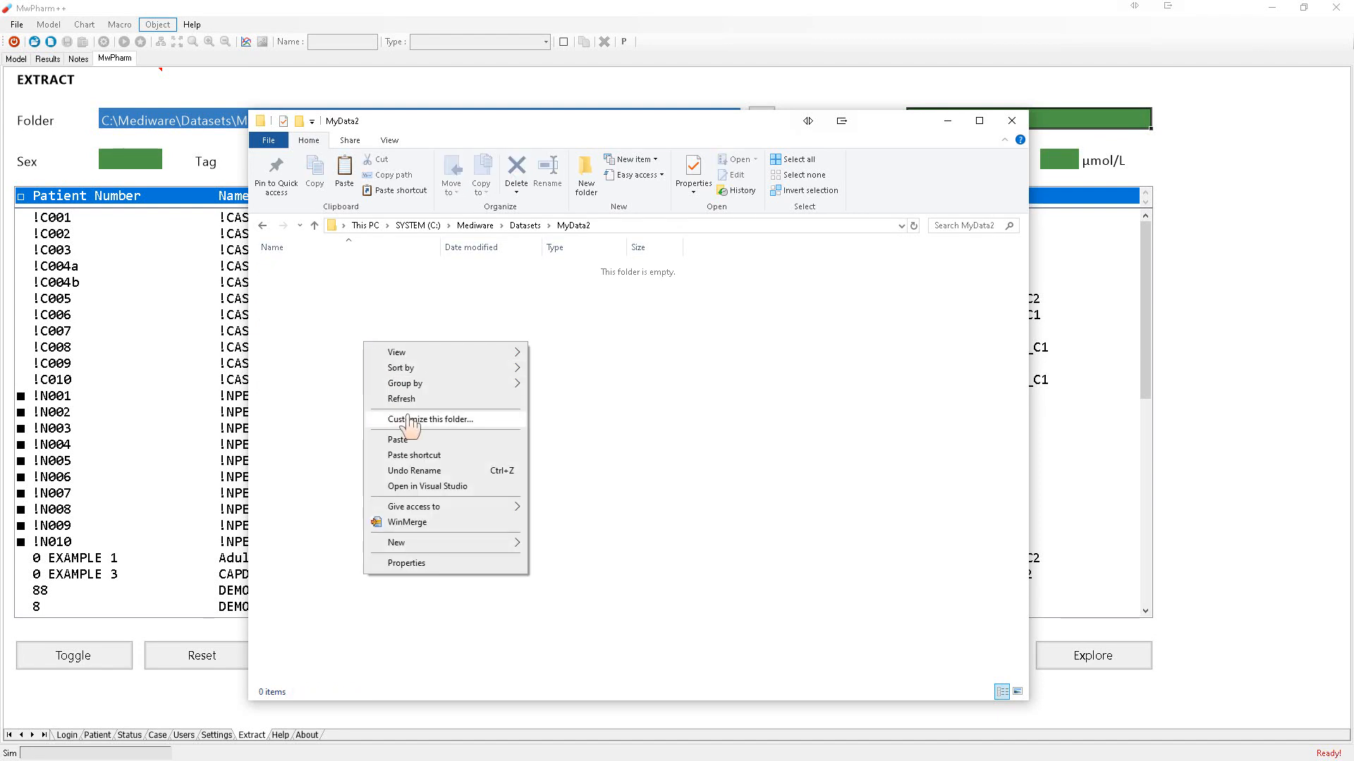
click(398, 438)
click(400, 428)
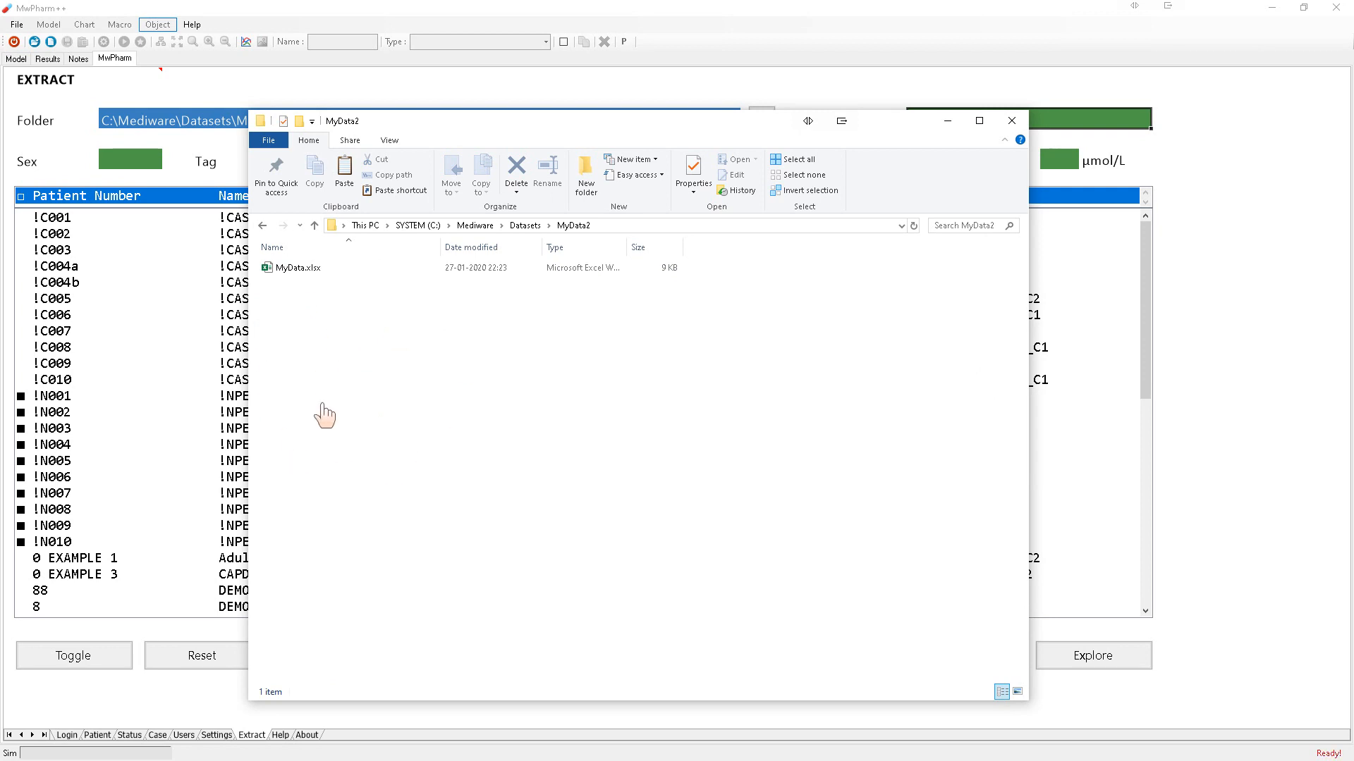
Return to the MyData folder, close its window and exit the patient program, discarding unsaved values
click(525, 226)
double_click(310, 327)
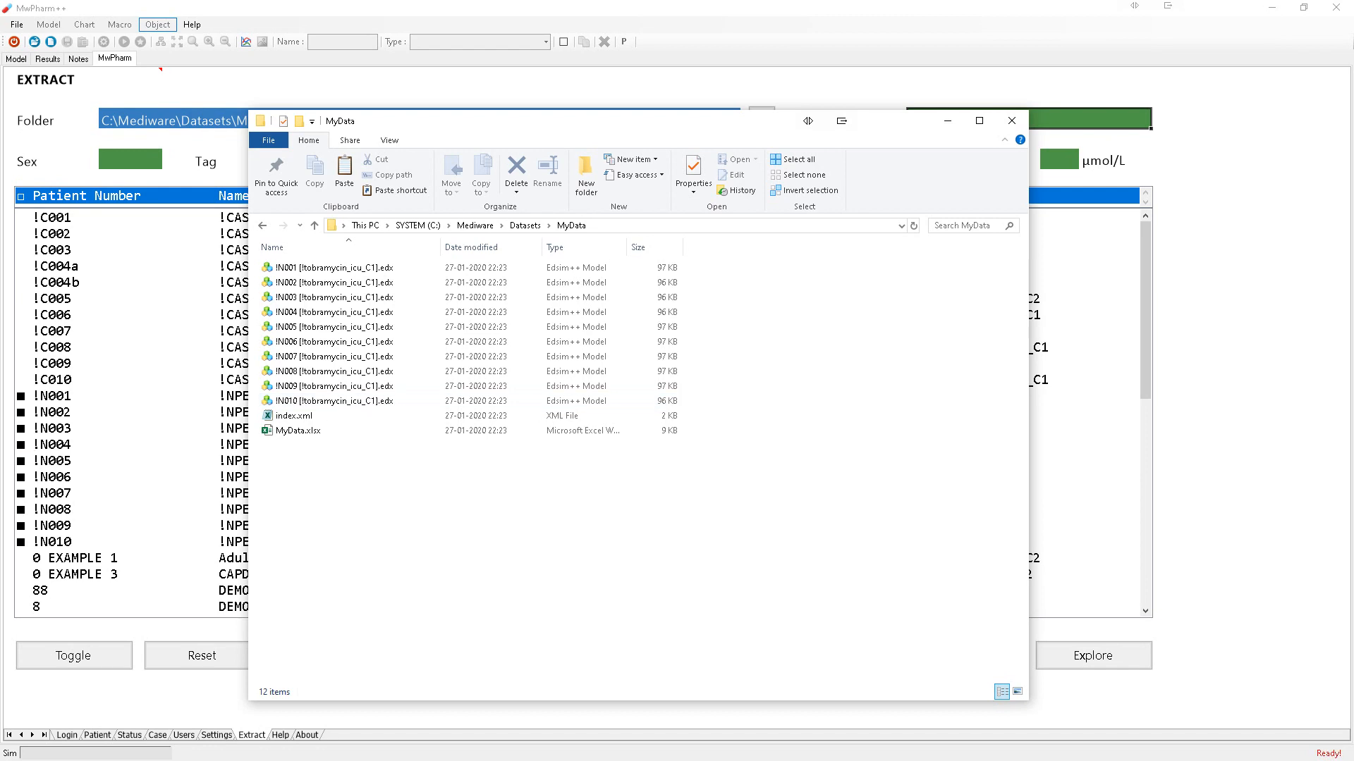
click(1012, 120)
click(1337, 12)
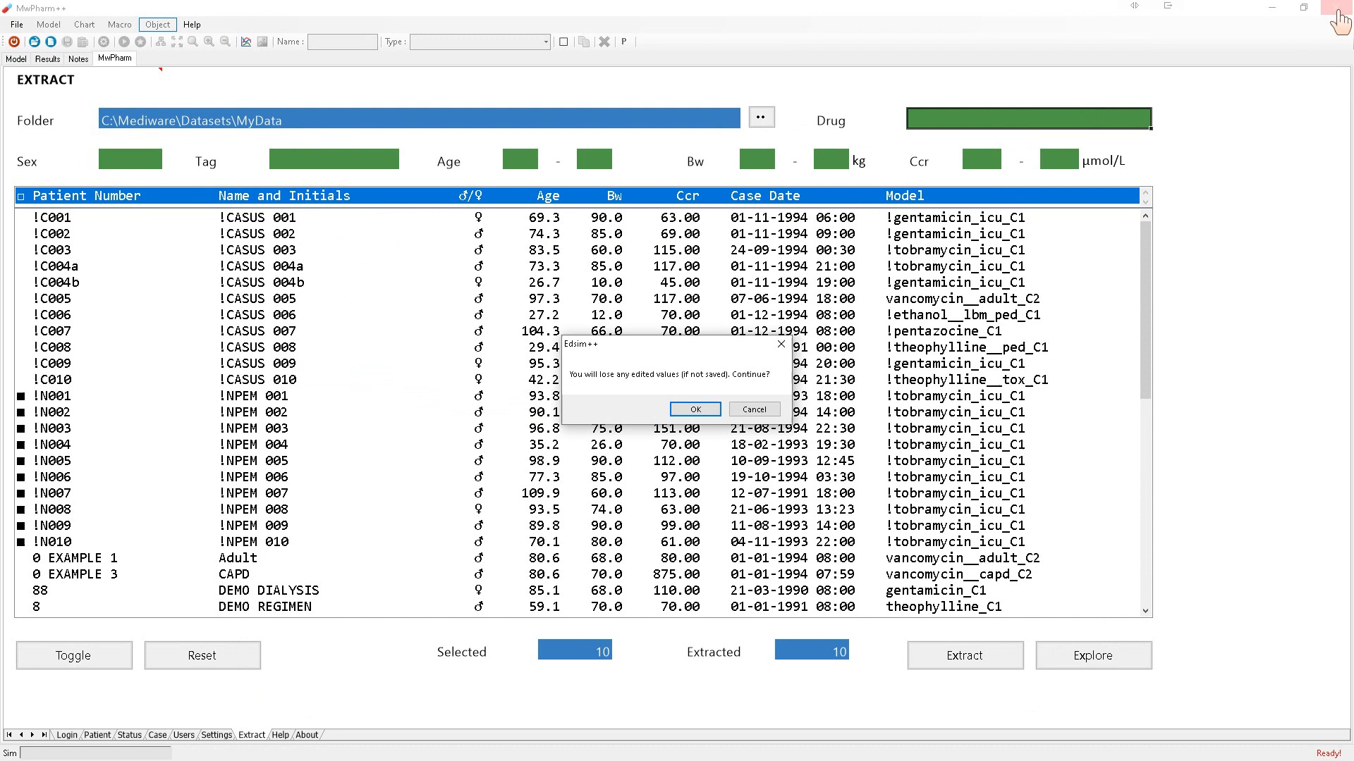
click(702, 411)
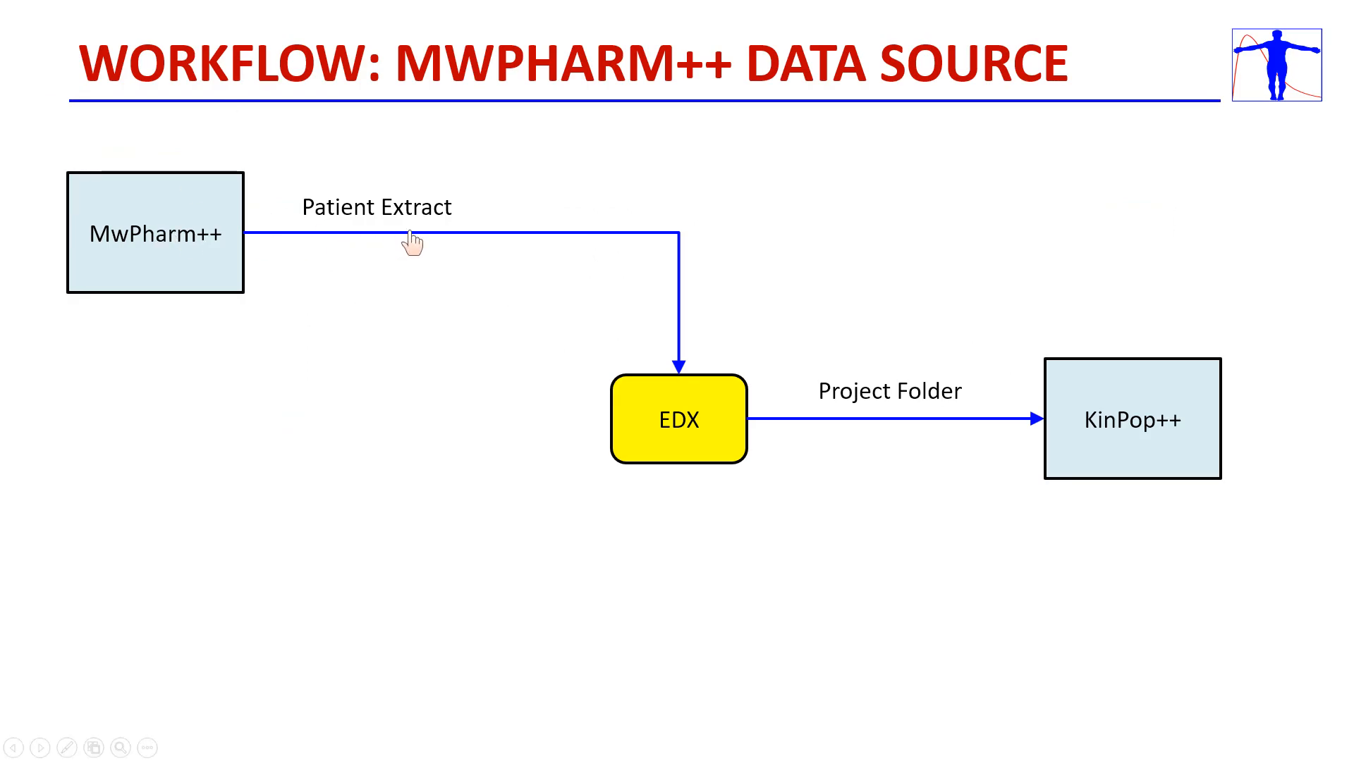
key(Right)
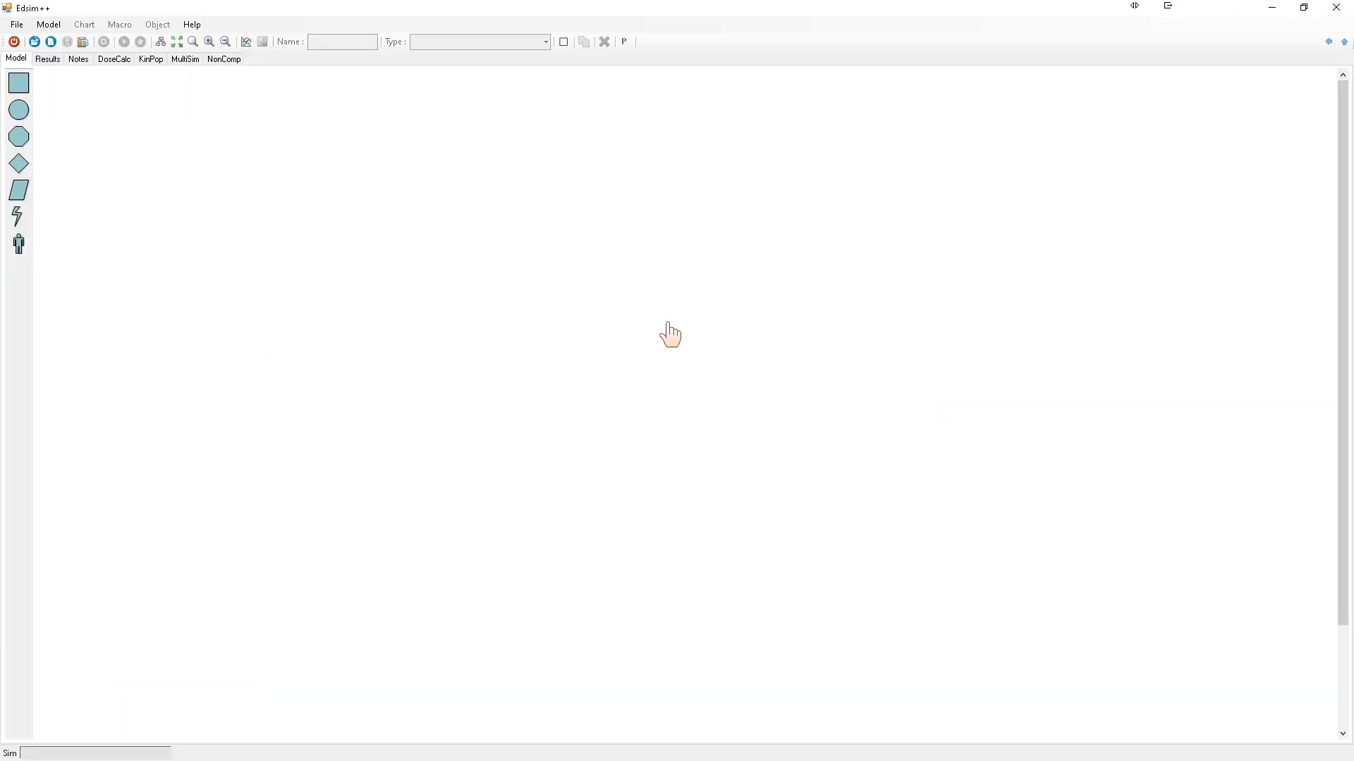
In Edsim++, load the tobramycin_icu_C1.edx model from the MwPharm Patients folder of the first NPEM case
click(33, 44)
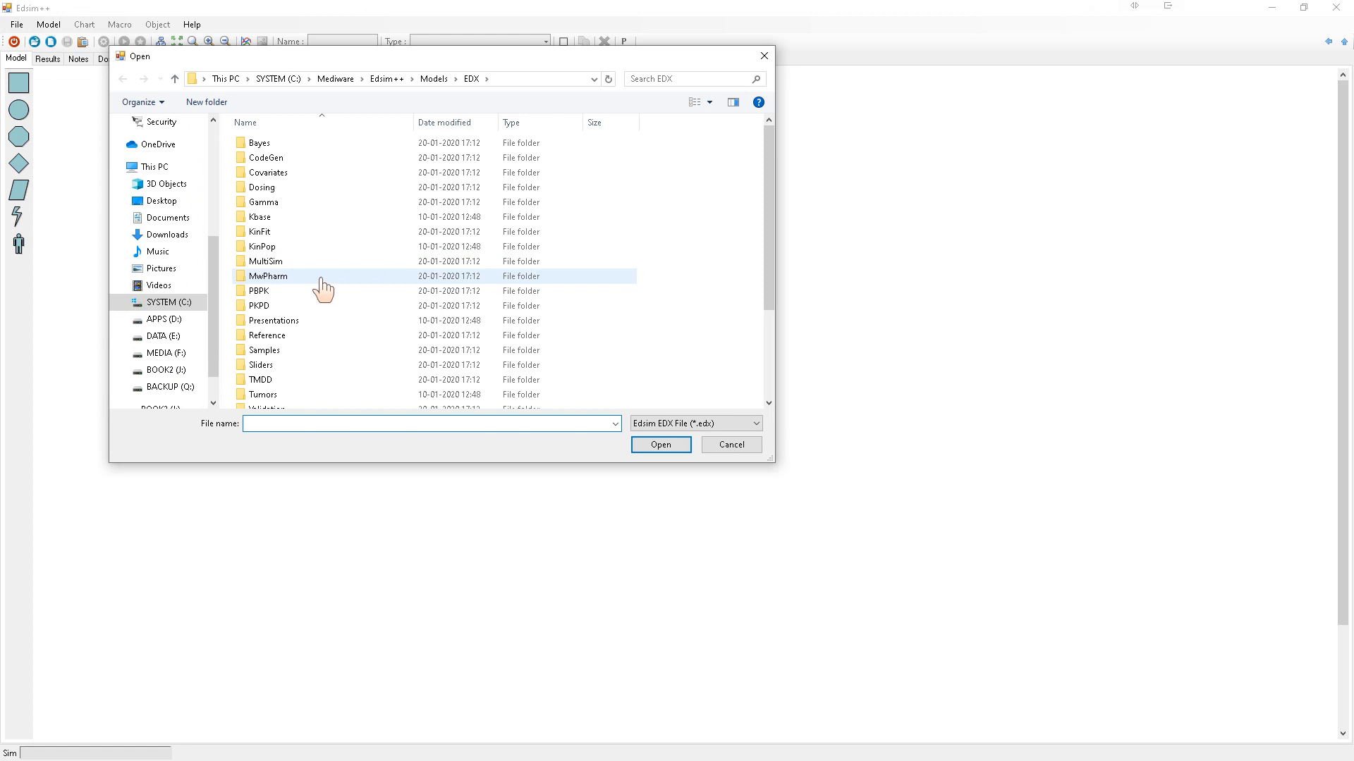
double_click(321, 278)
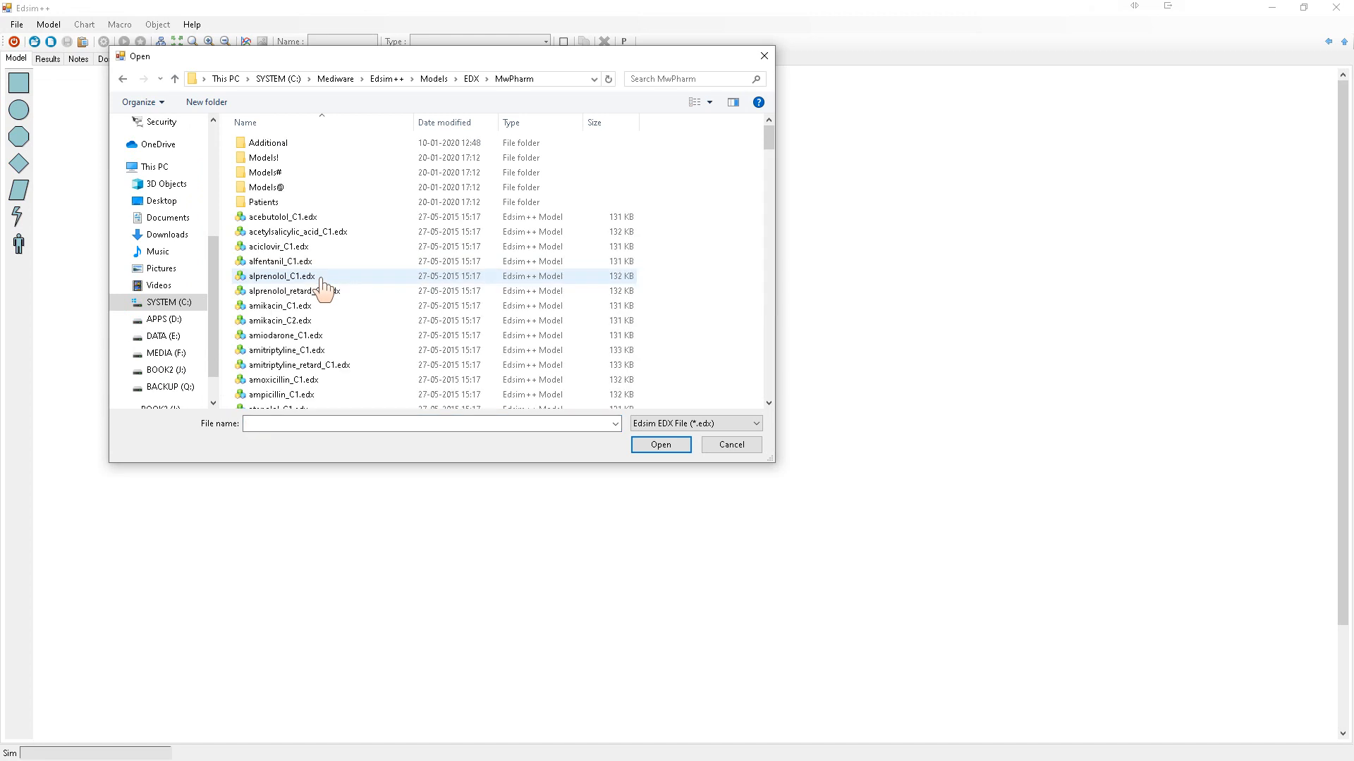
click(259, 209)
double_click(259, 204)
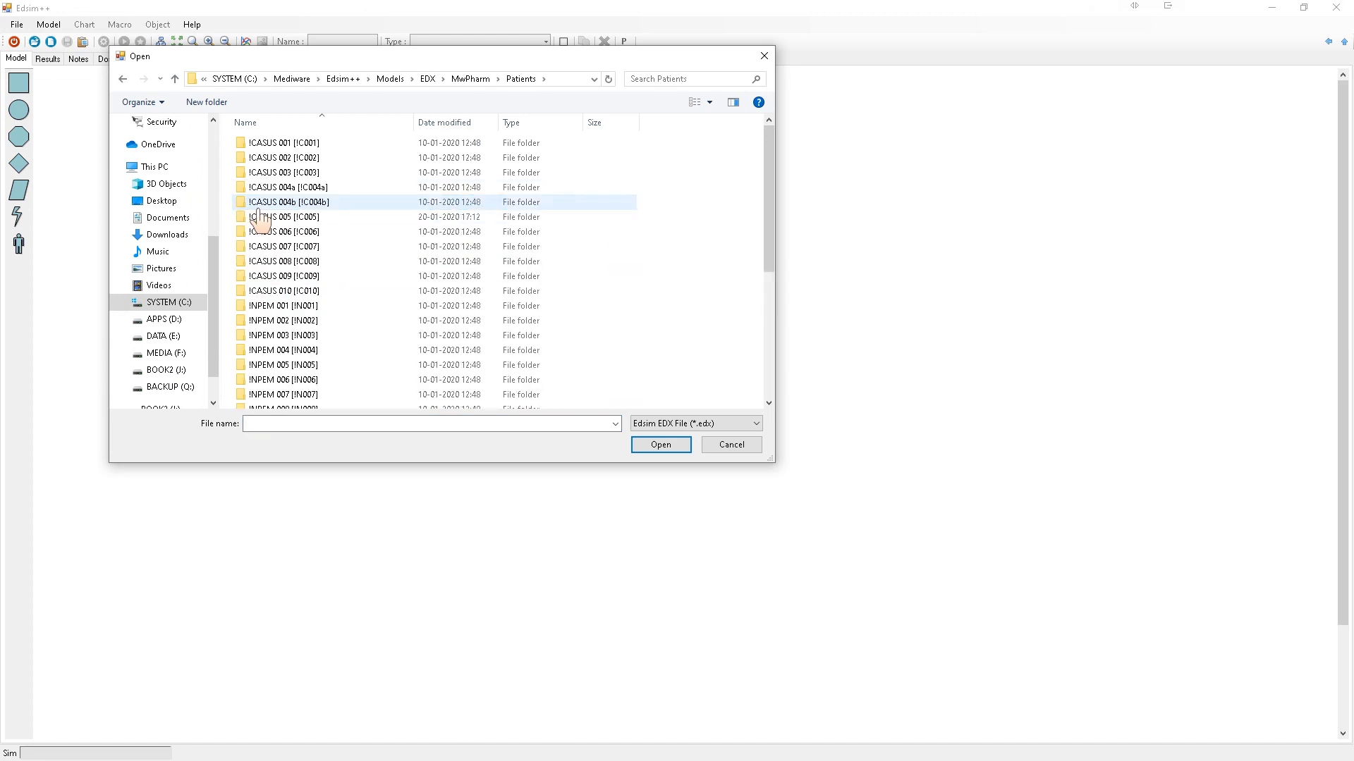
scroll(303, 263, down, 3)
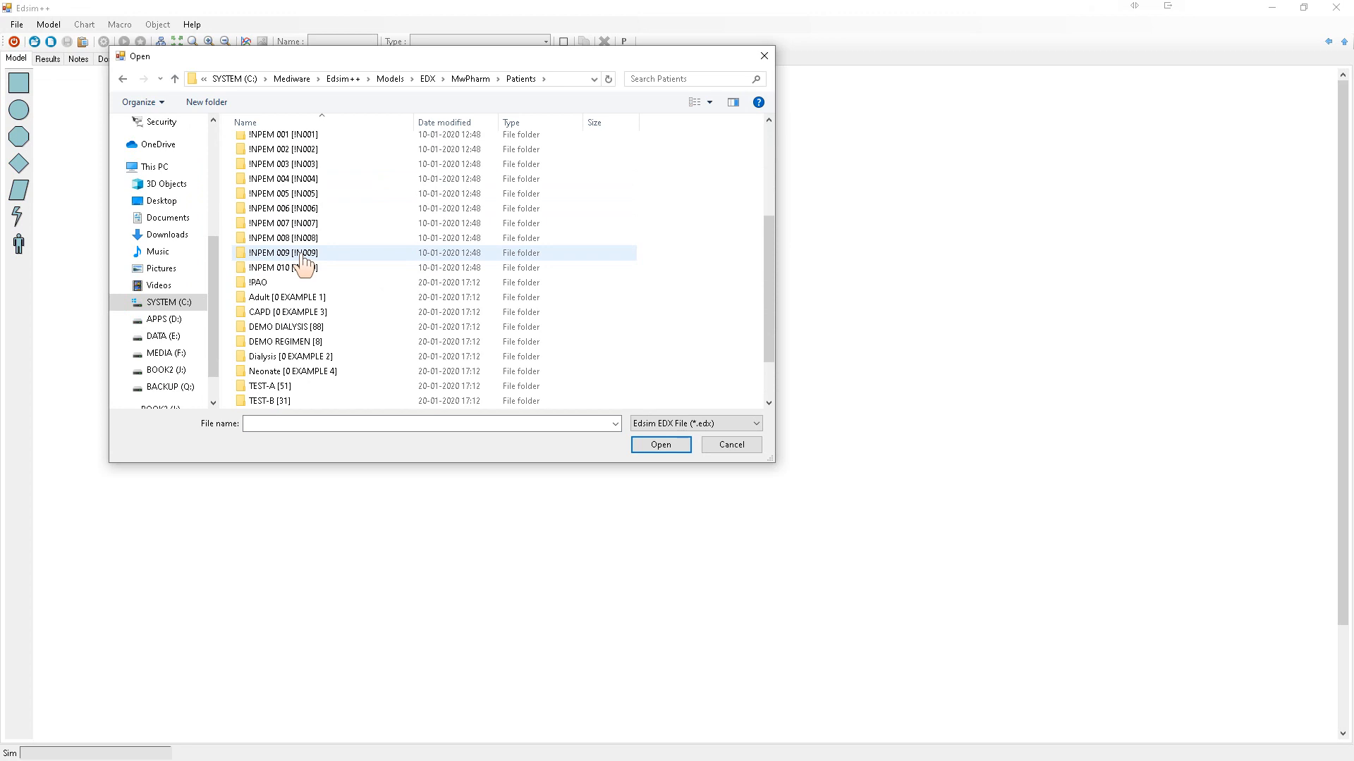
scroll(301, 258, up, 2)
click(301, 215)
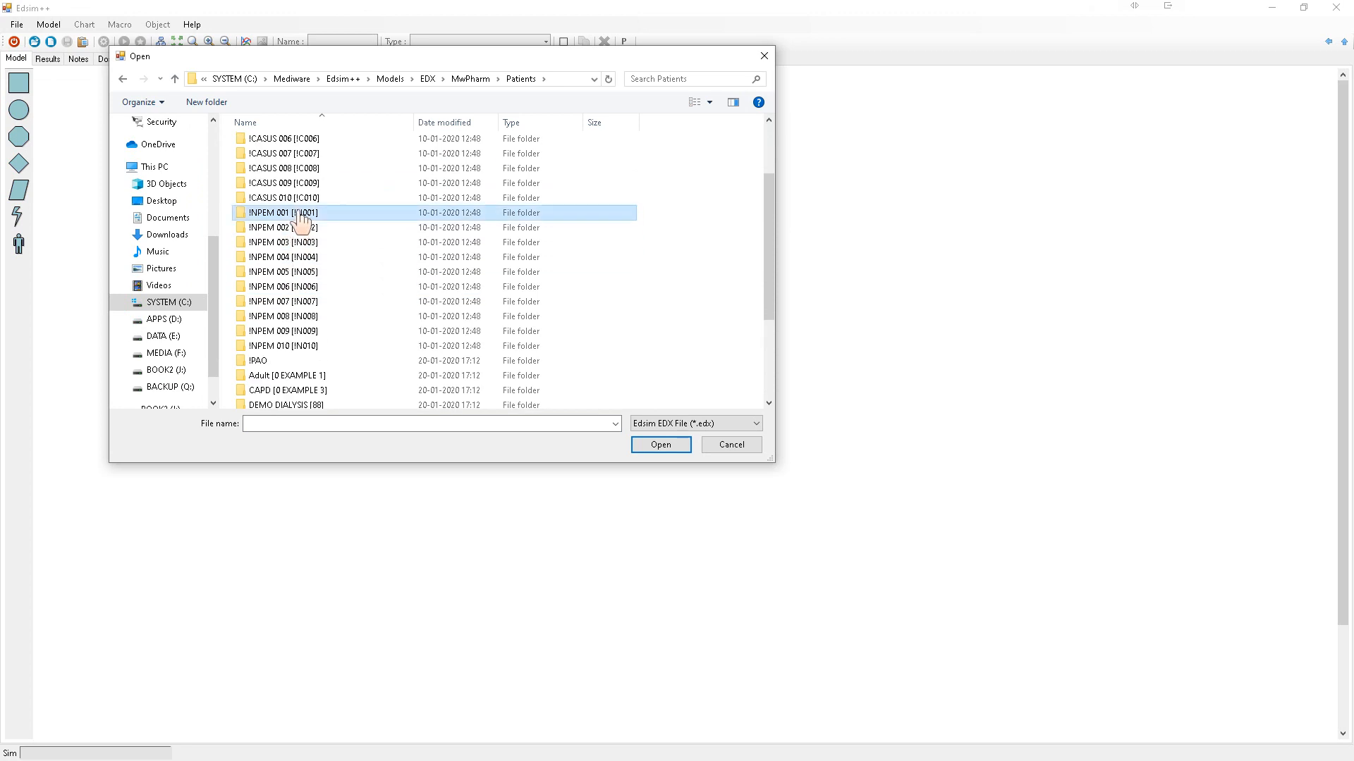
double_click(301, 214)
double_click(252, 144)
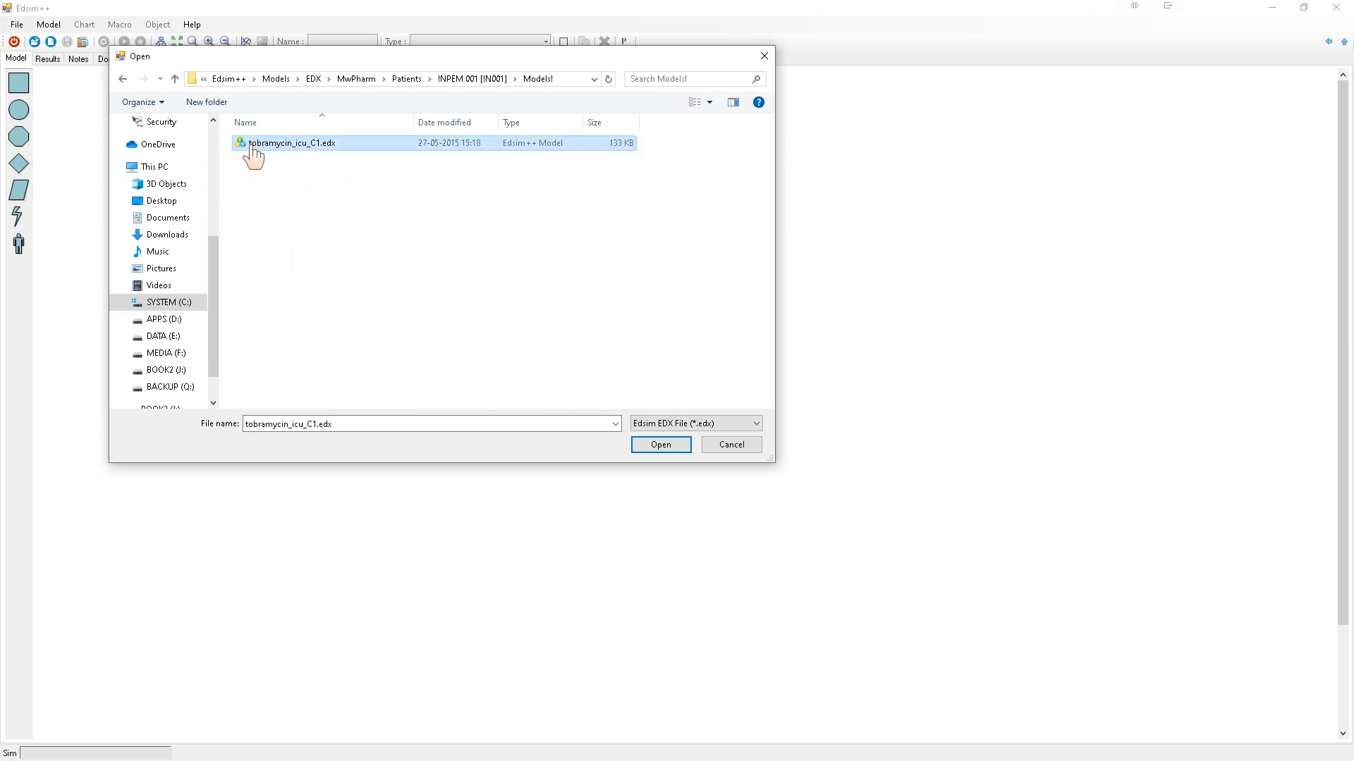
double_click(251, 144)
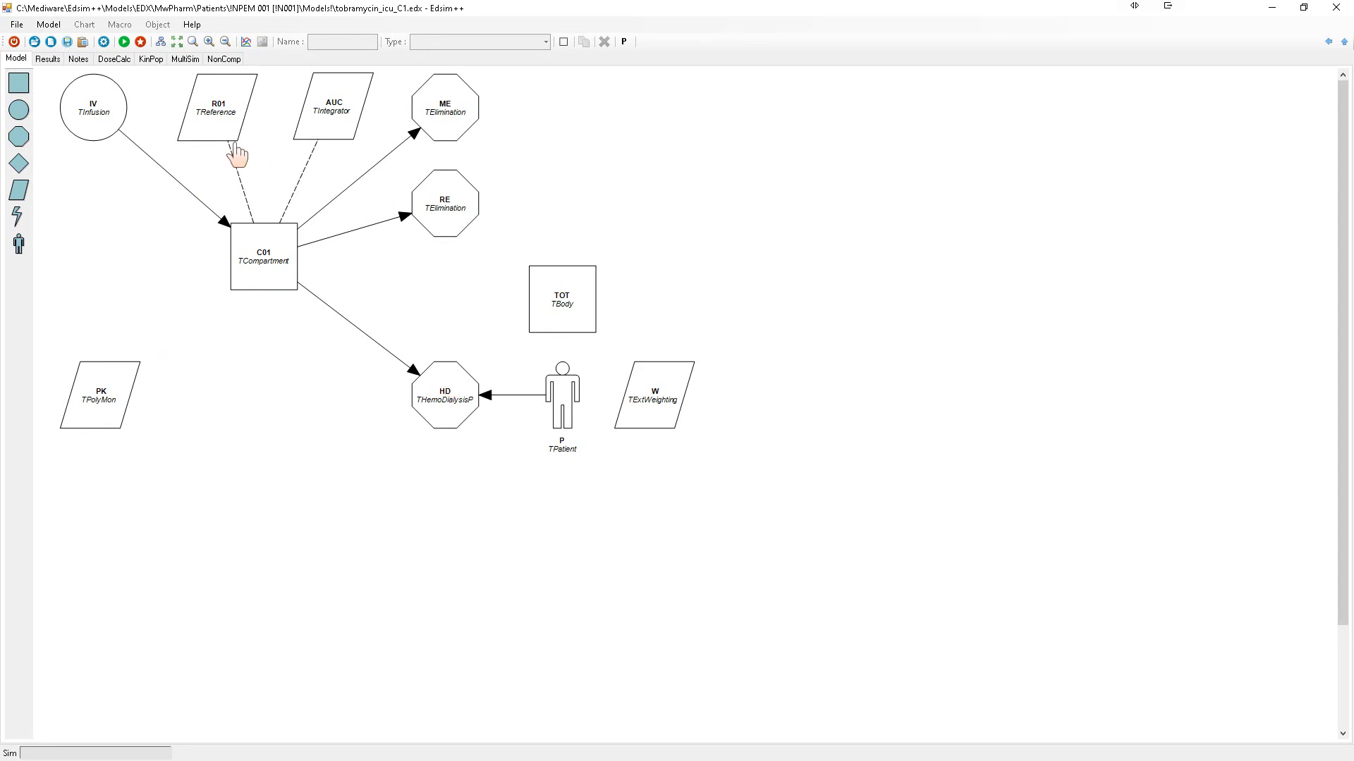
Merge the patients from MyData.xlsx in the Datasets\MyData2 folder with the loaded tobramycin model
click(17, 25)
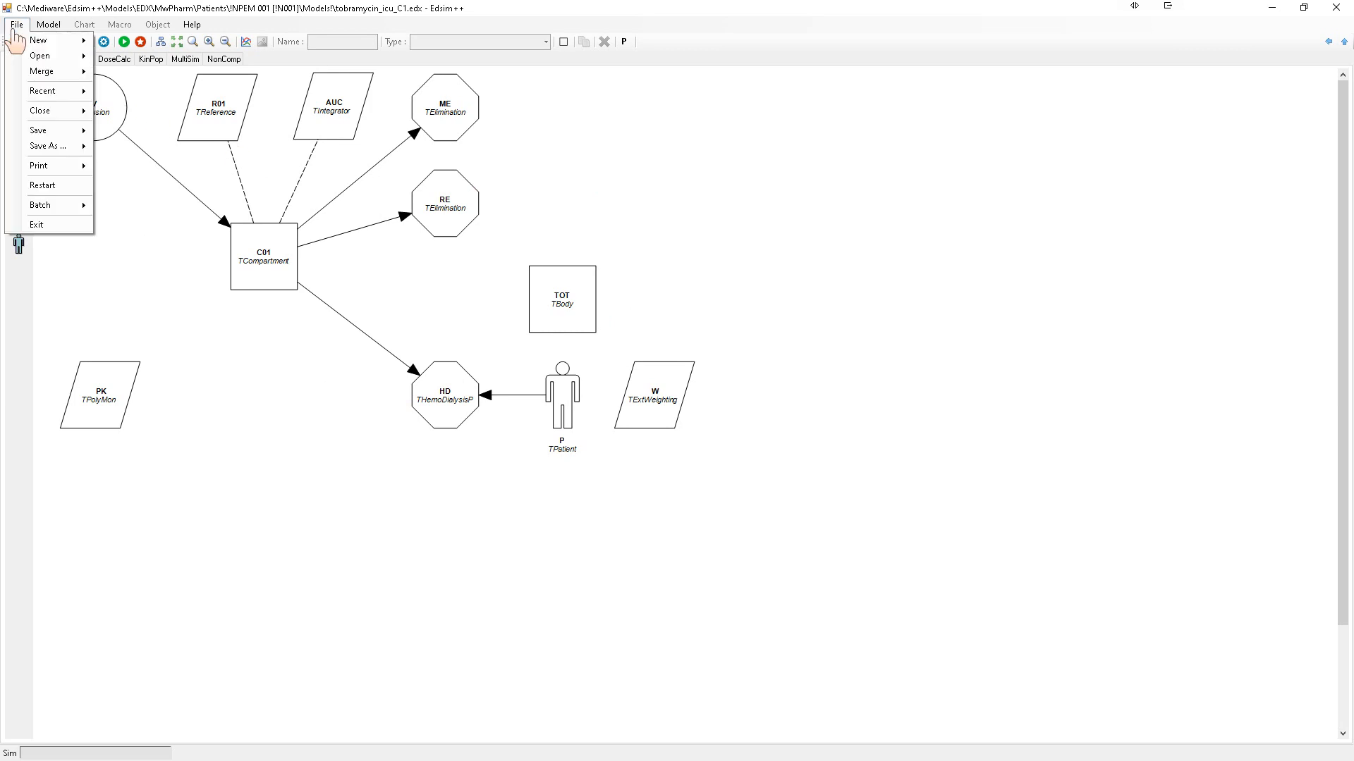
mouse_move(28, 55)
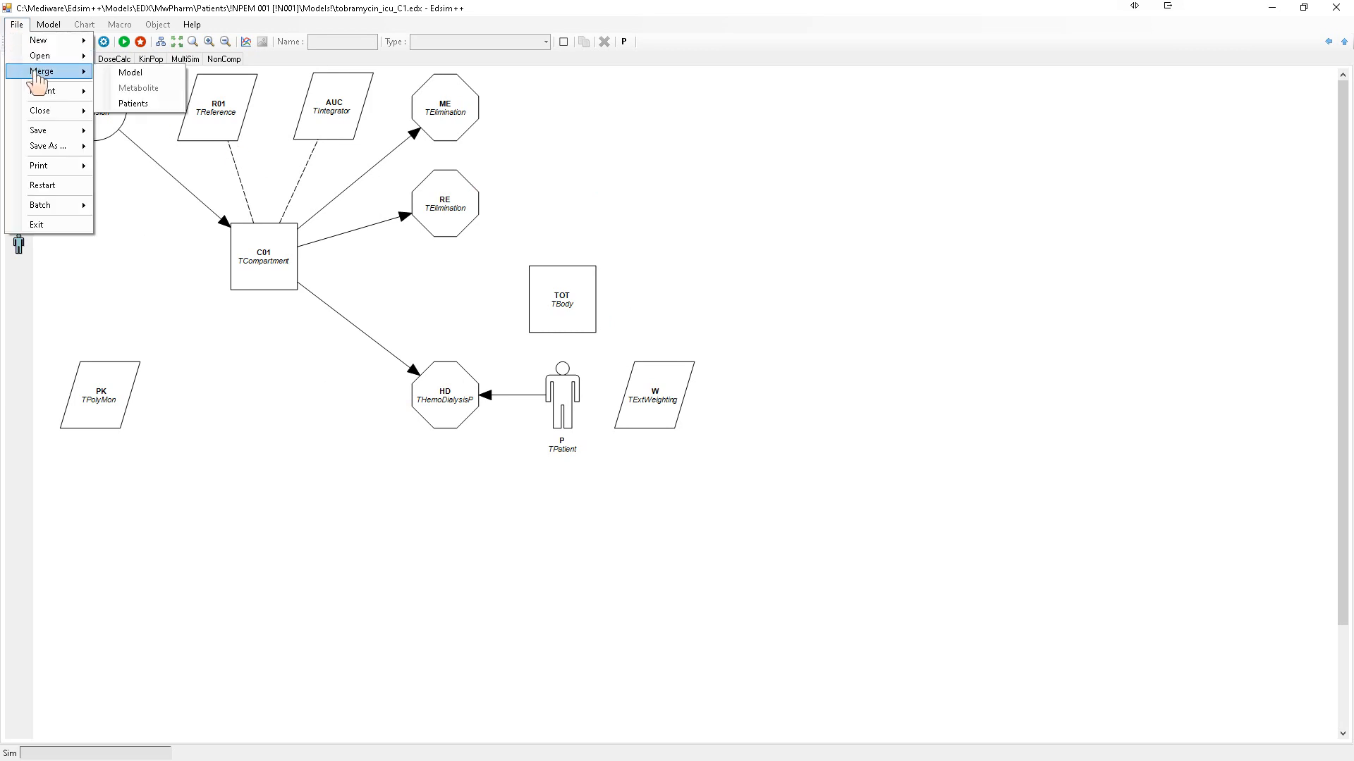
click(141, 105)
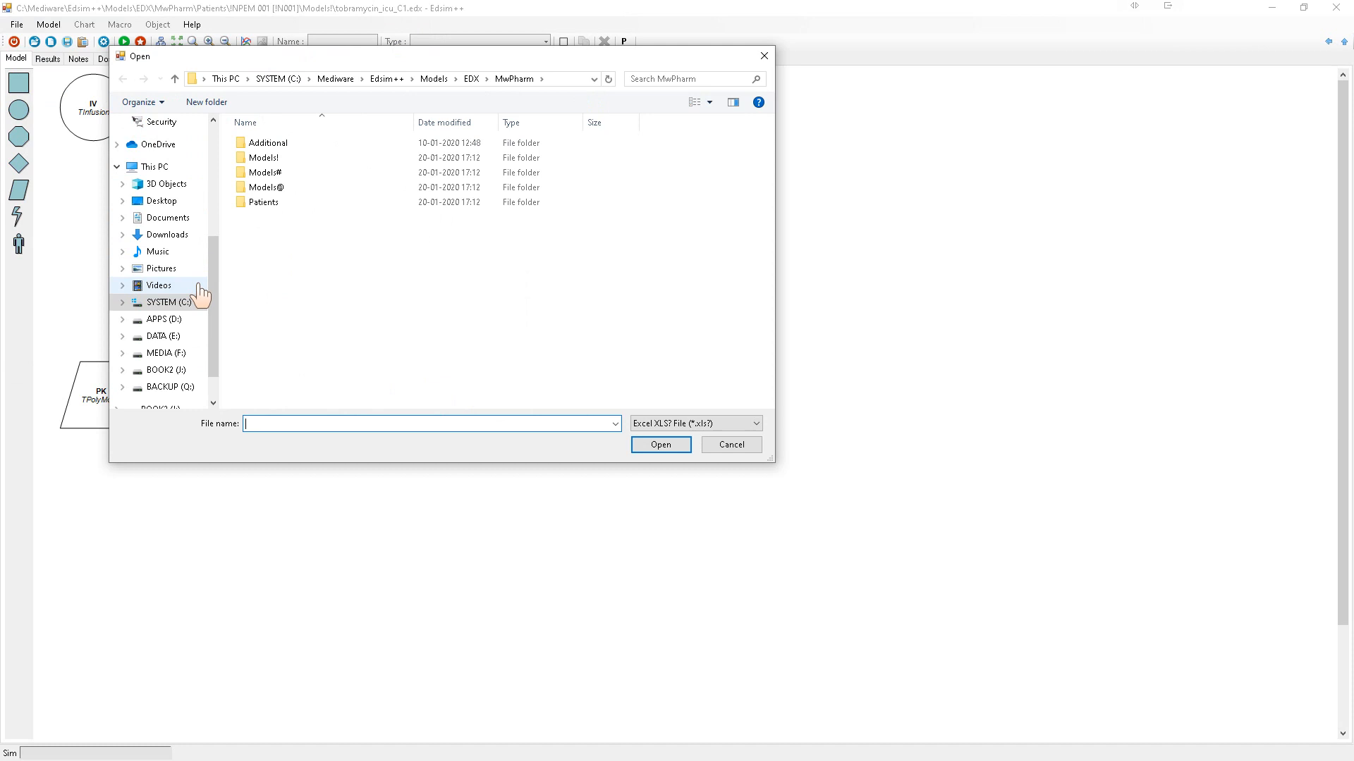
click(336, 79)
double_click(269, 158)
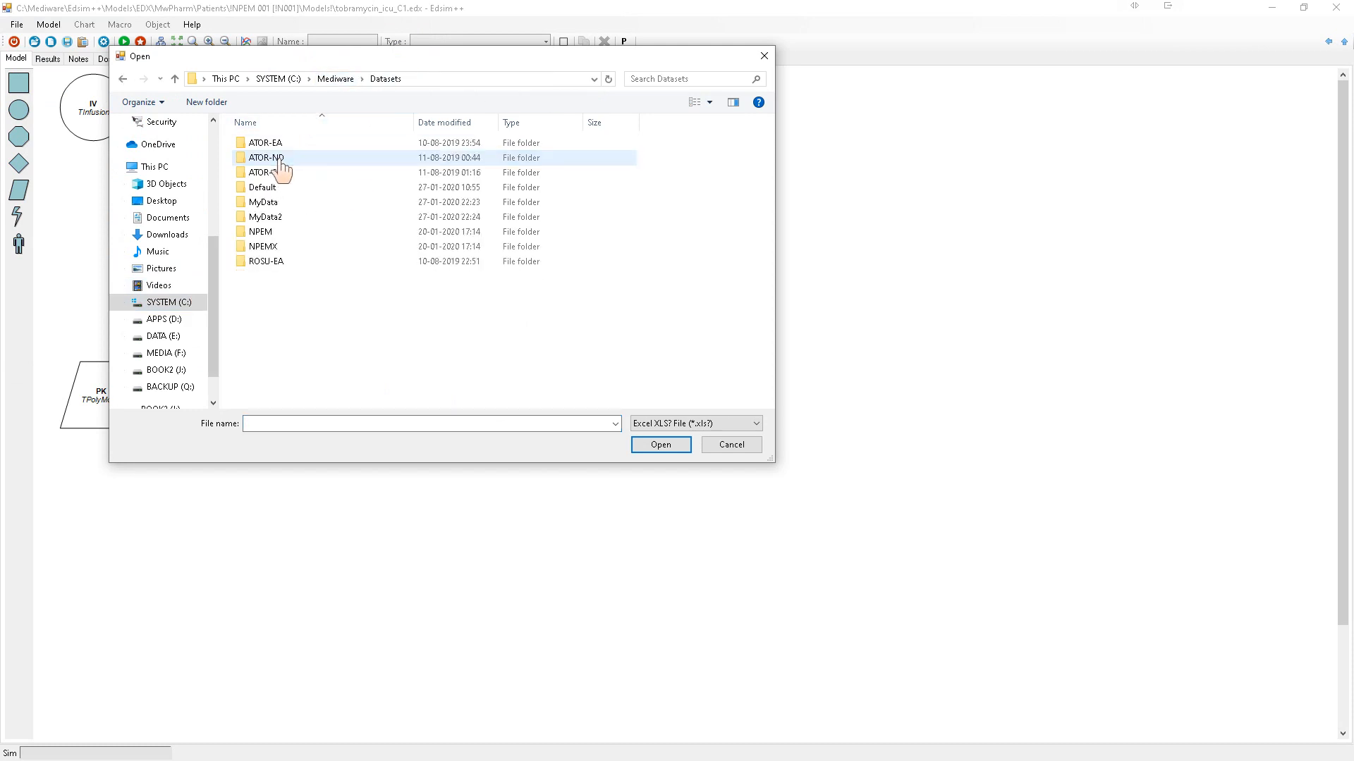
double_click(273, 219)
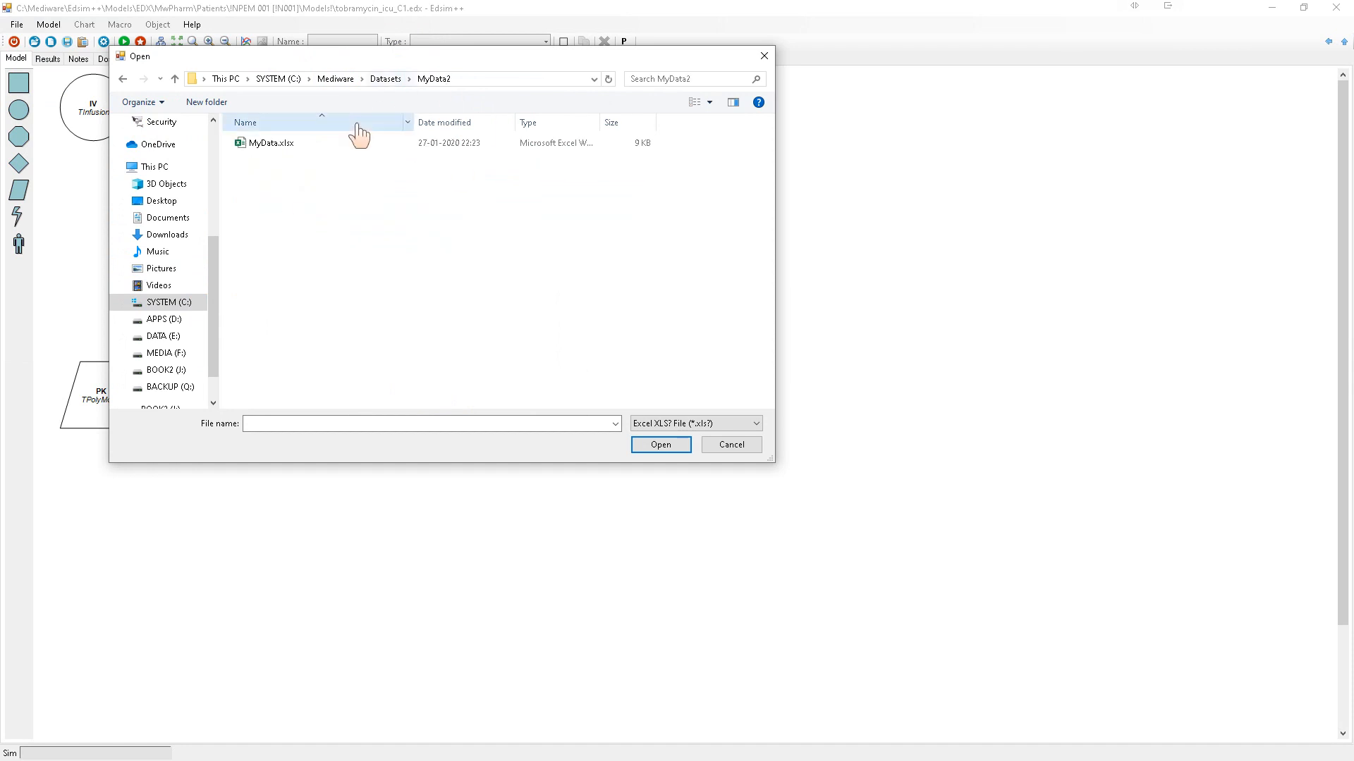
click(290, 147)
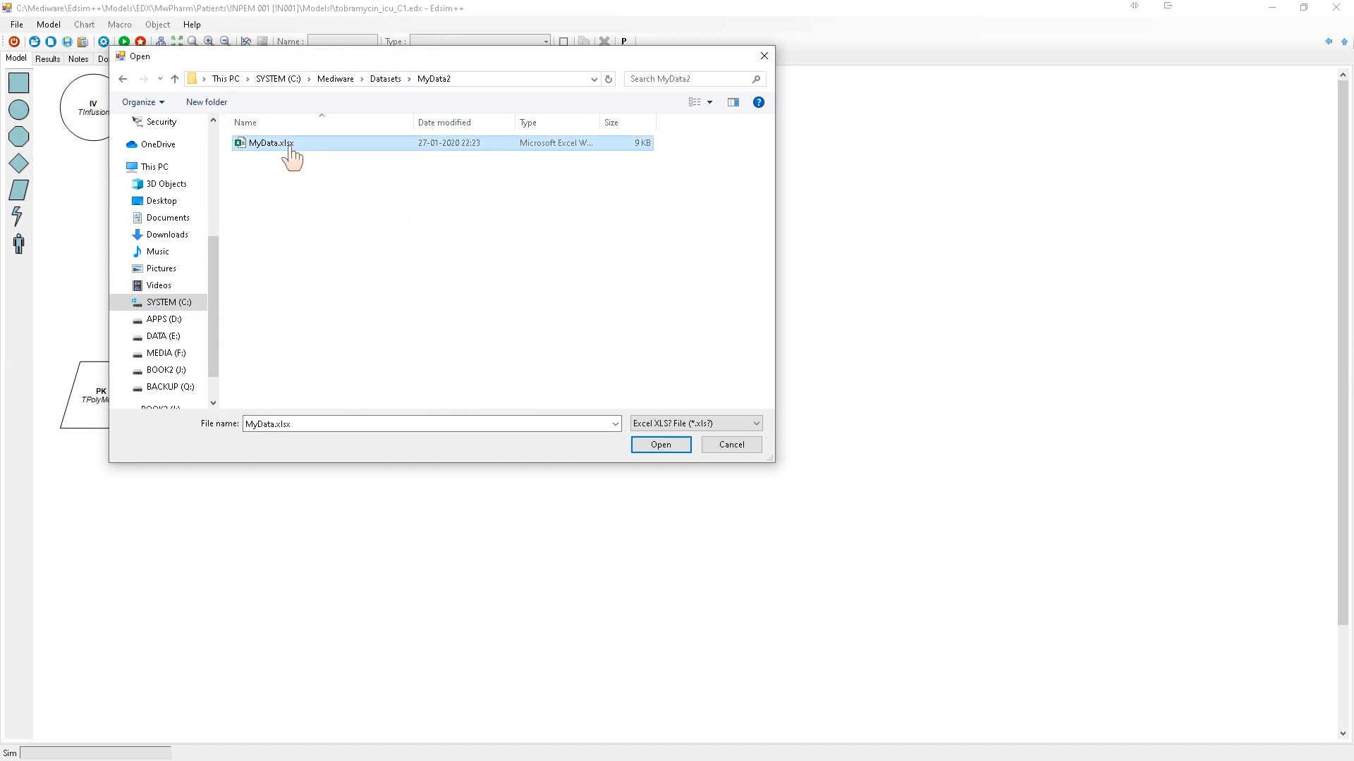
click(673, 448)
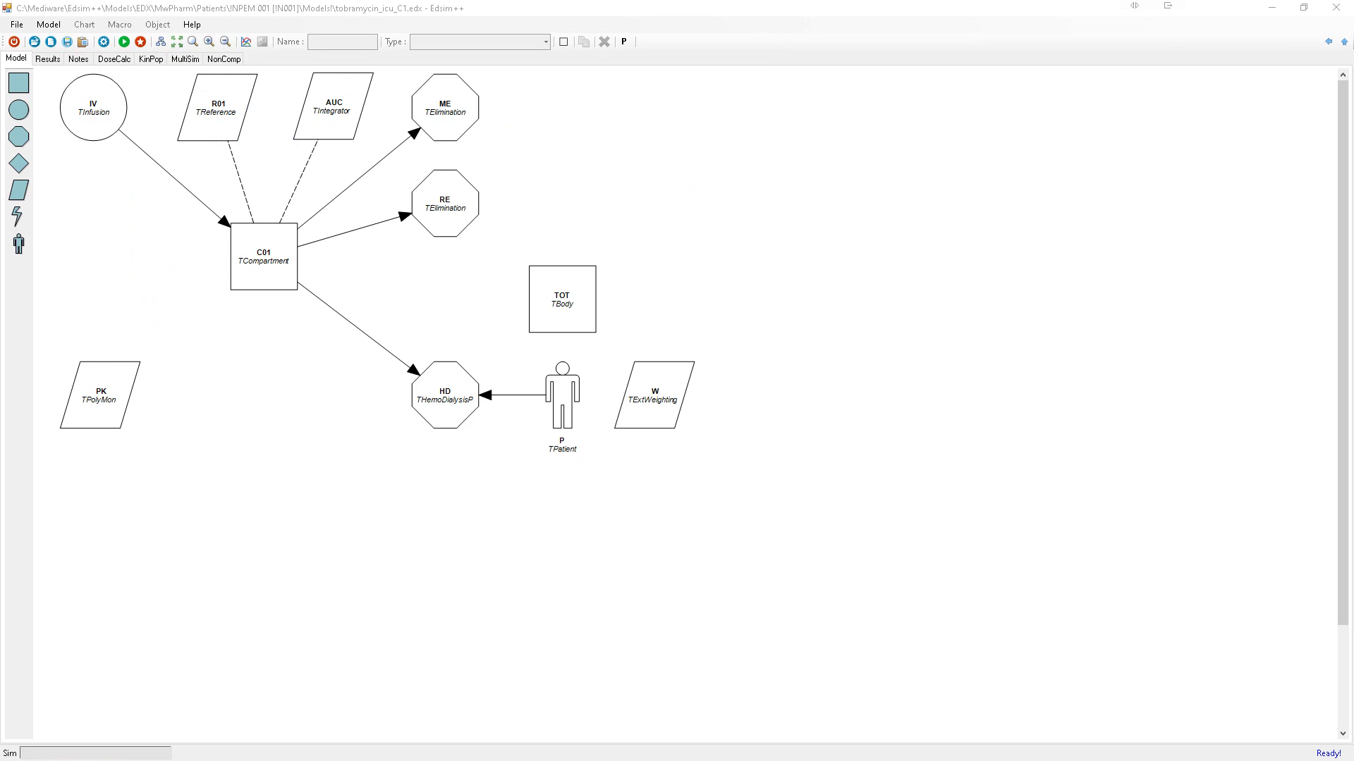
Check the generated EDX files in C:\Mediware\Datasets\MyData2 with File Explorer, and return to Edsim++
key(super+e)
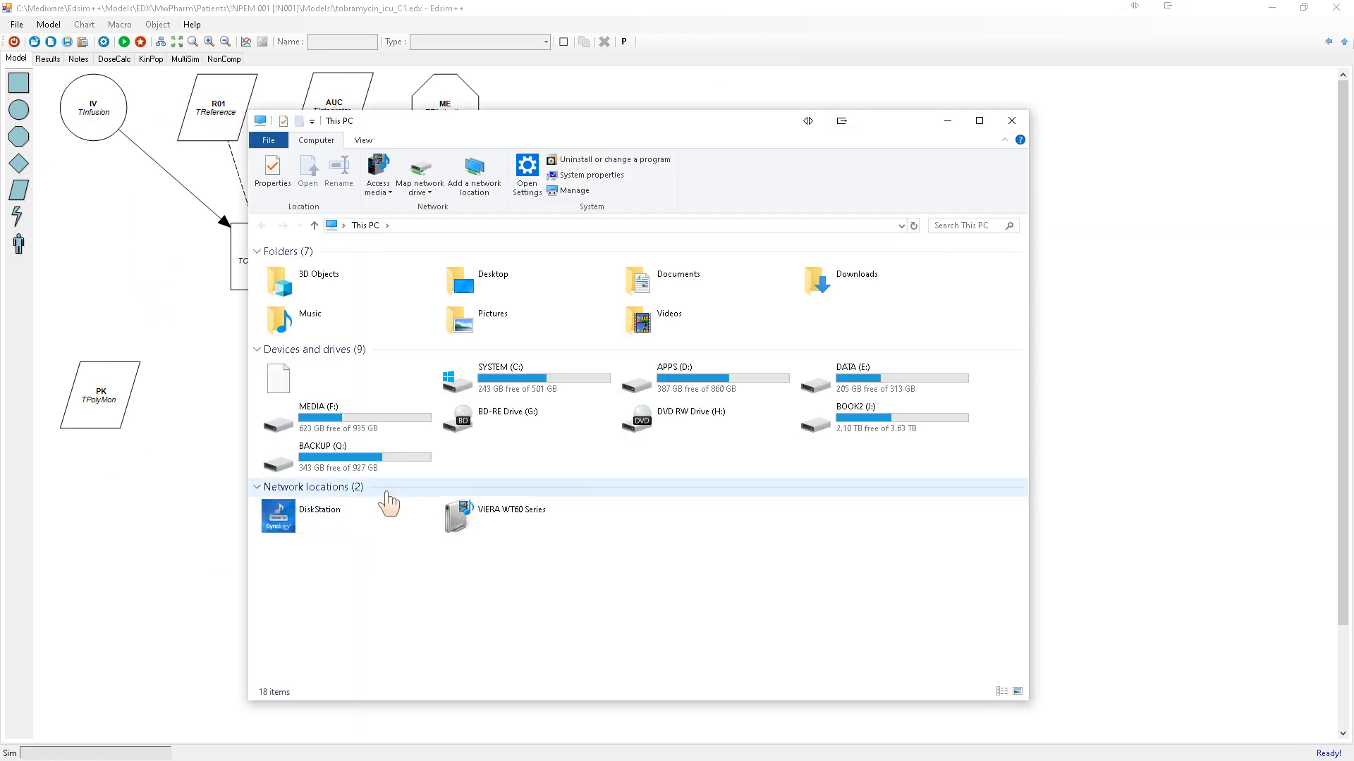
double_click(561, 379)
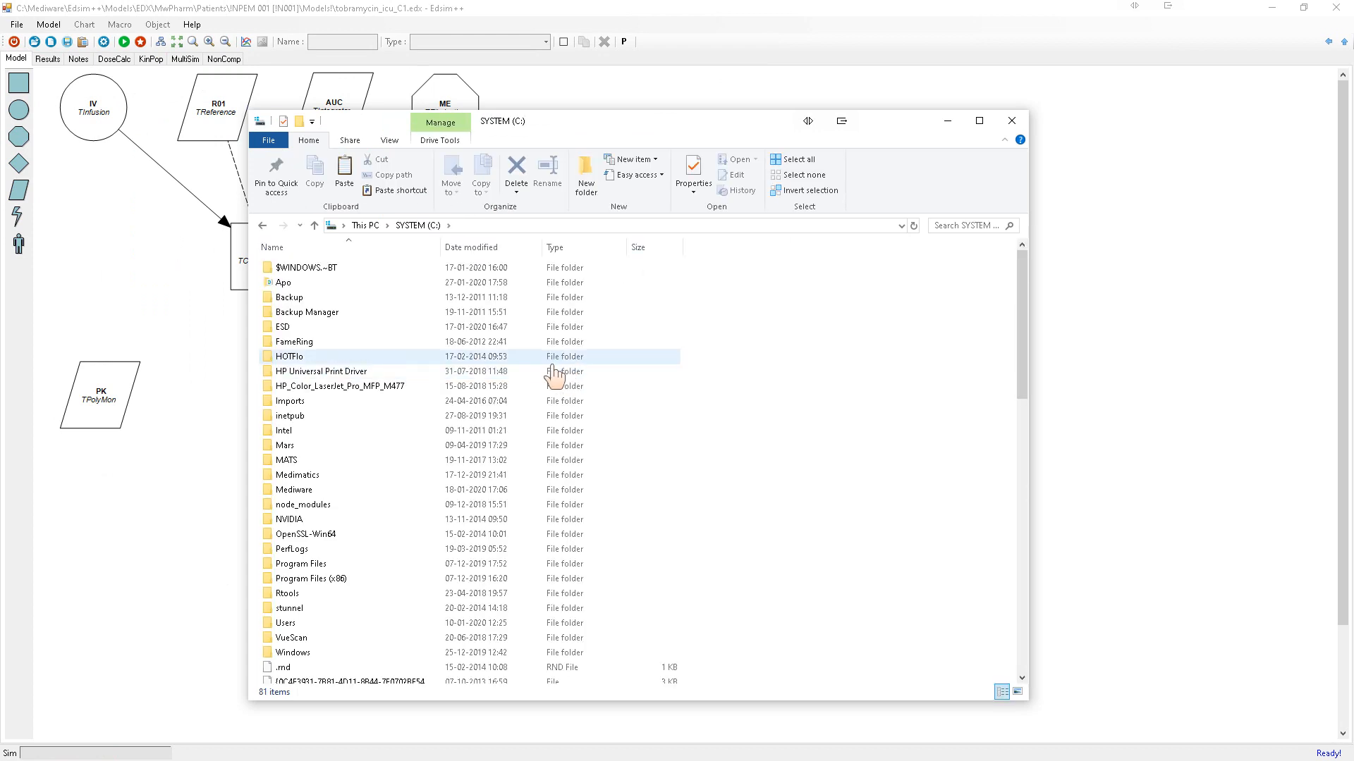
double_click(316, 490)
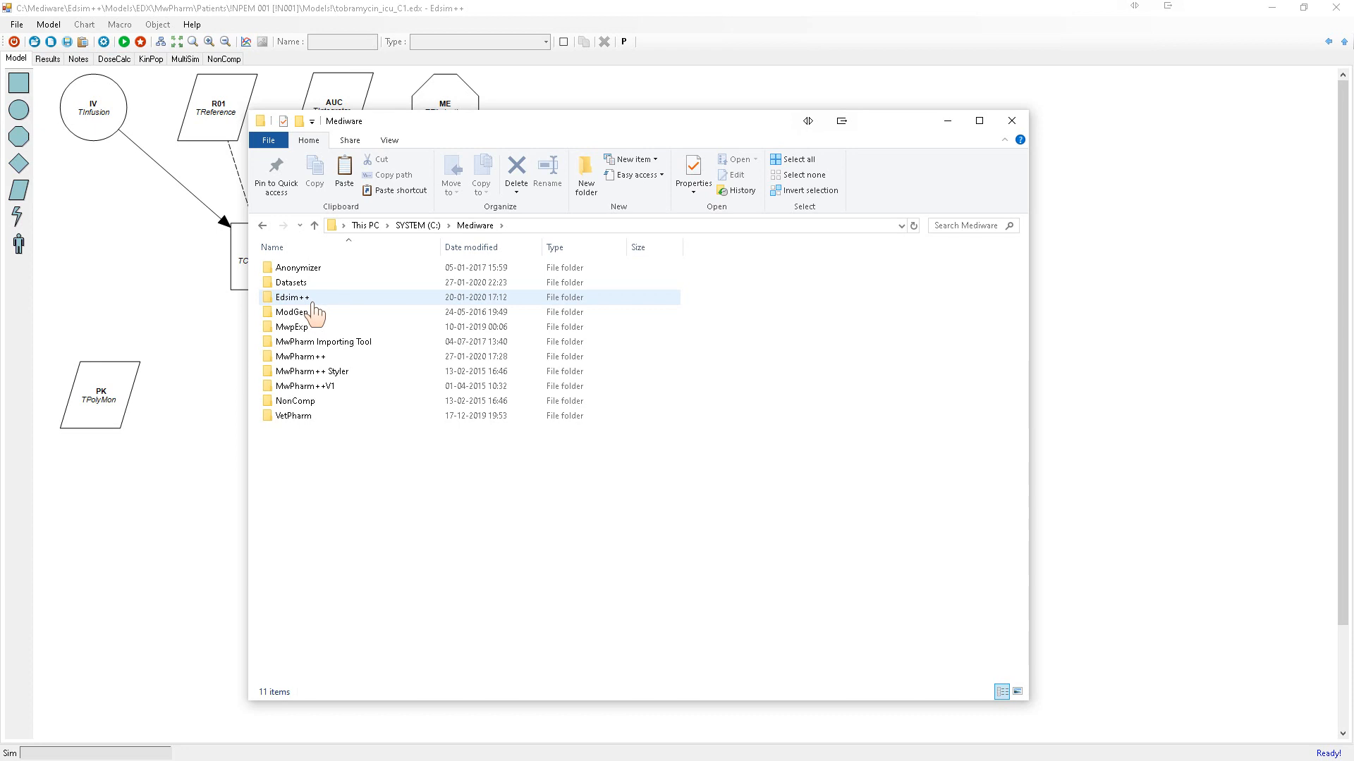
double_click(308, 284)
double_click(311, 344)
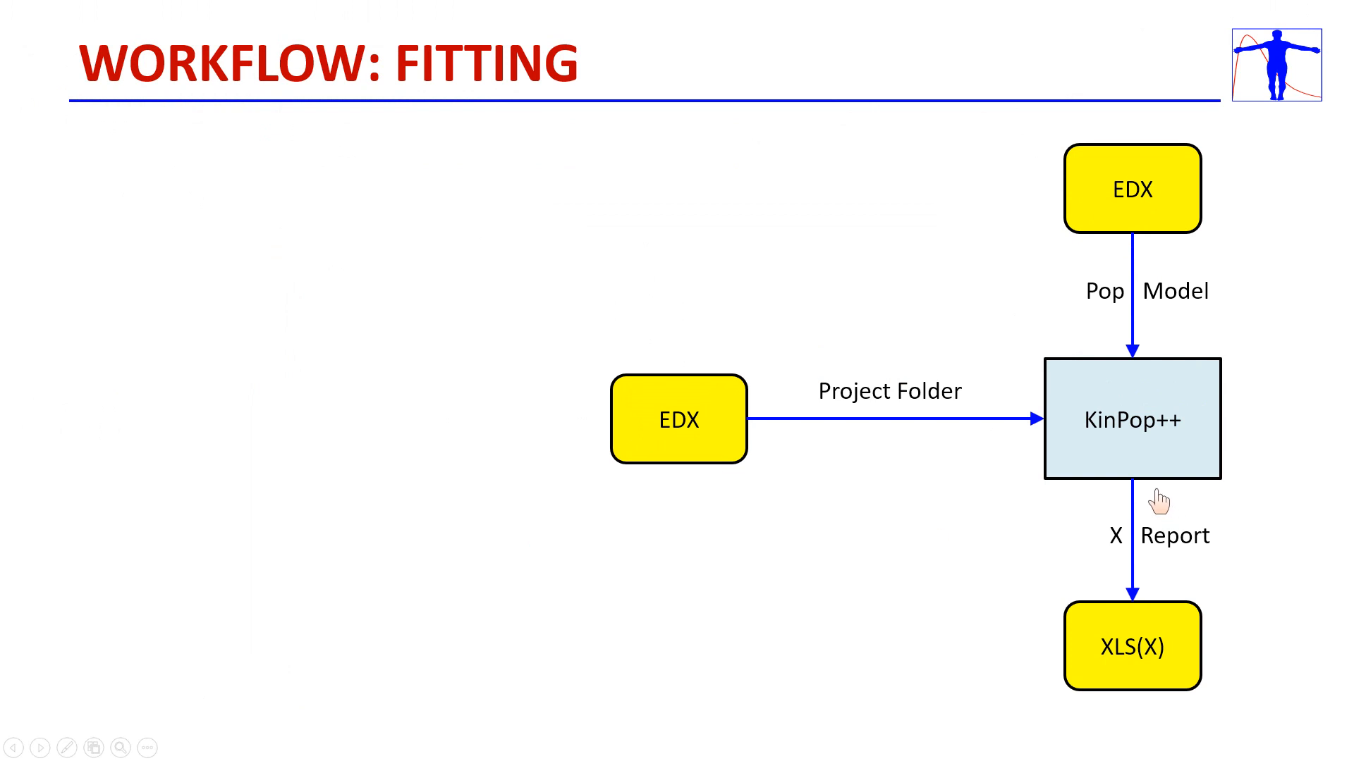
key(Escape)
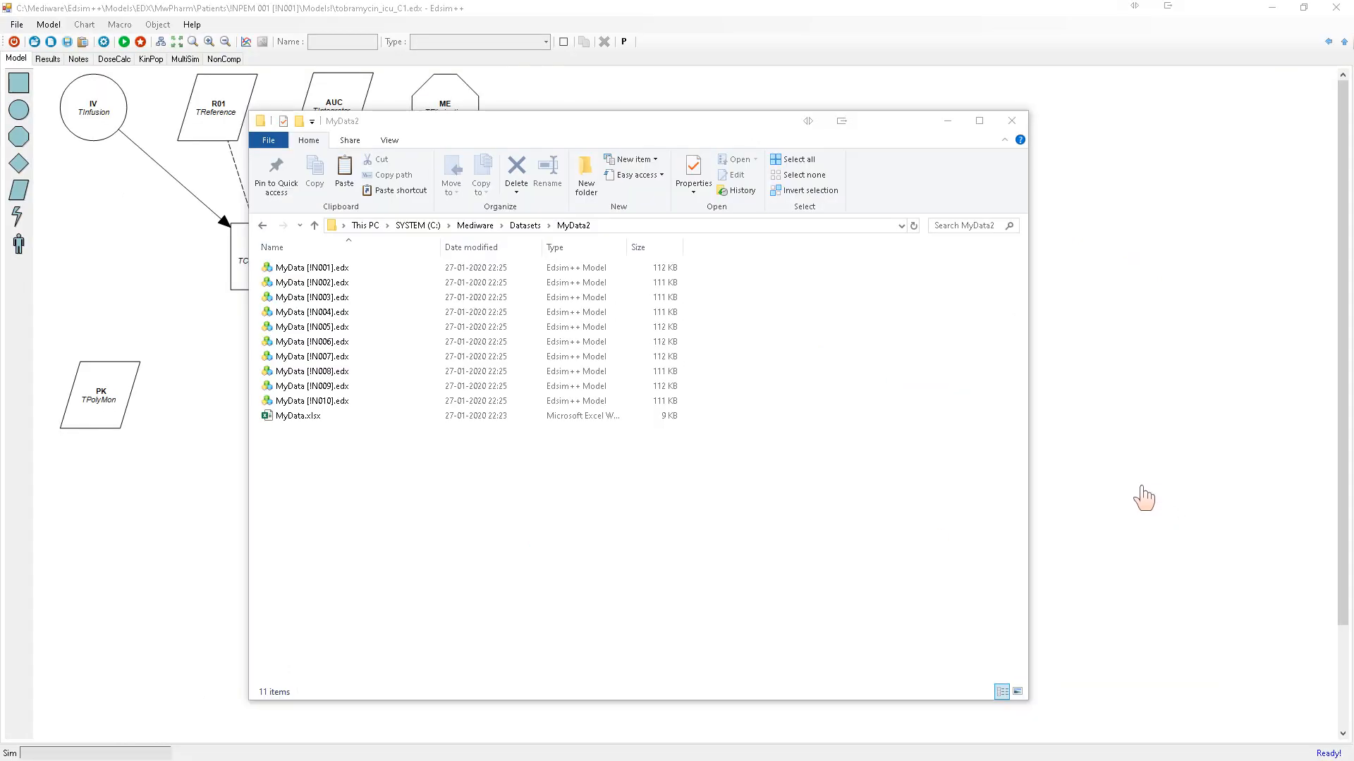
click(159, 258)
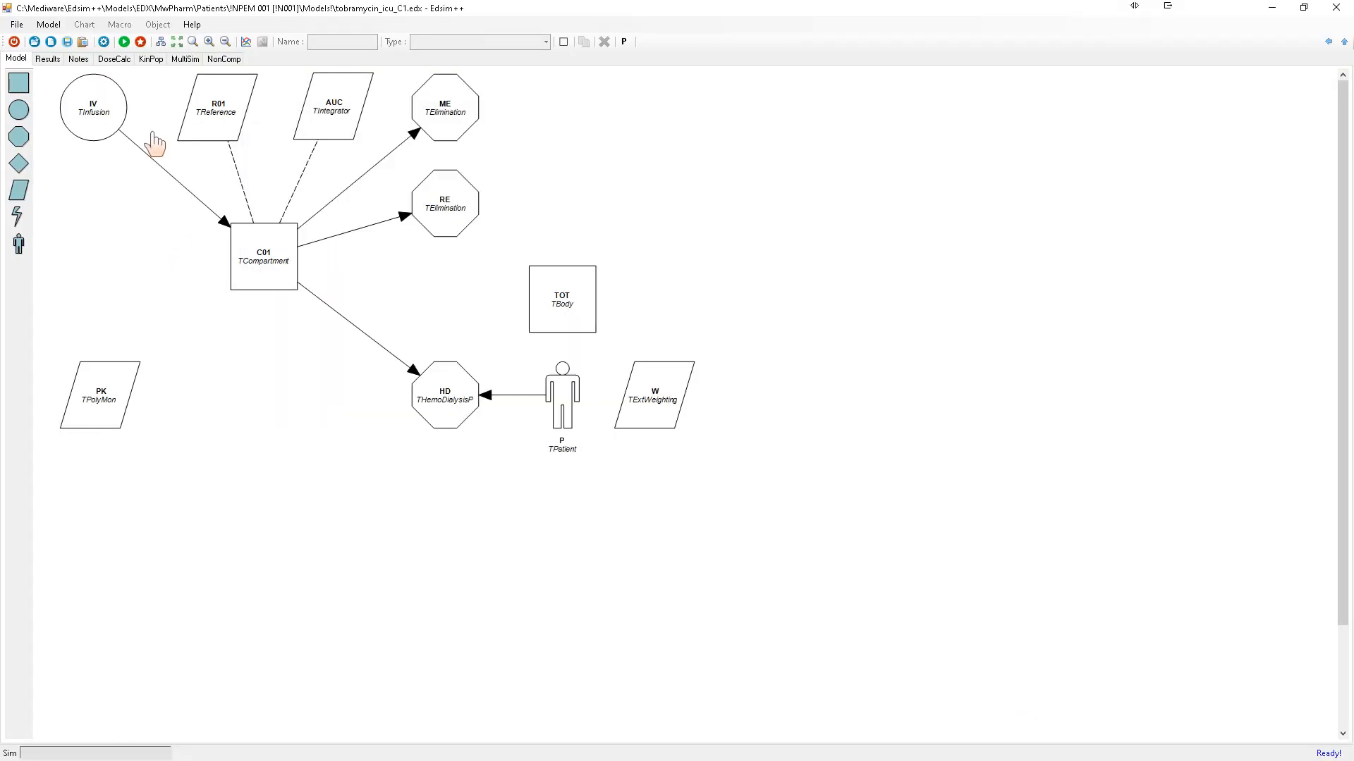
Open the population model A01_tobramycin_icu_C1.edx from the NPEM folder of the KinPop models
click(34, 43)
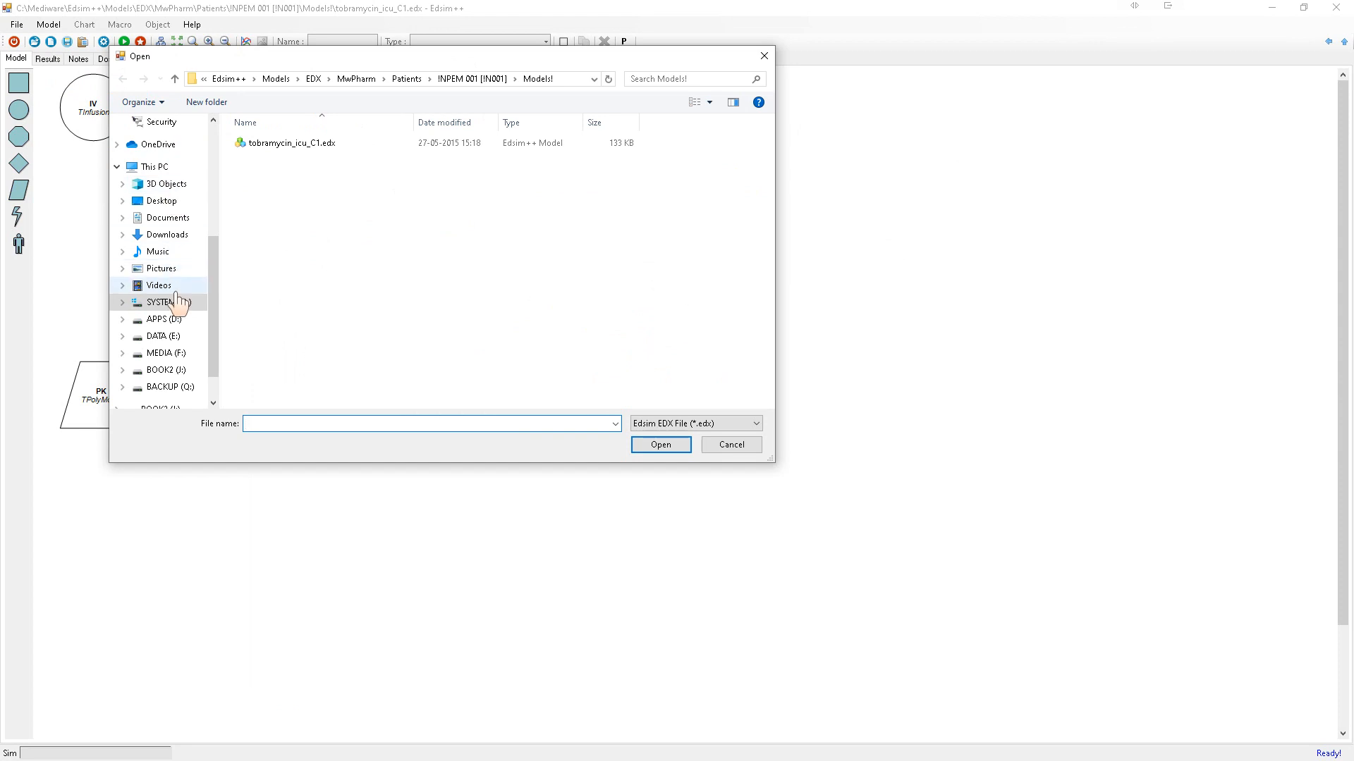
click(361, 81)
click(470, 80)
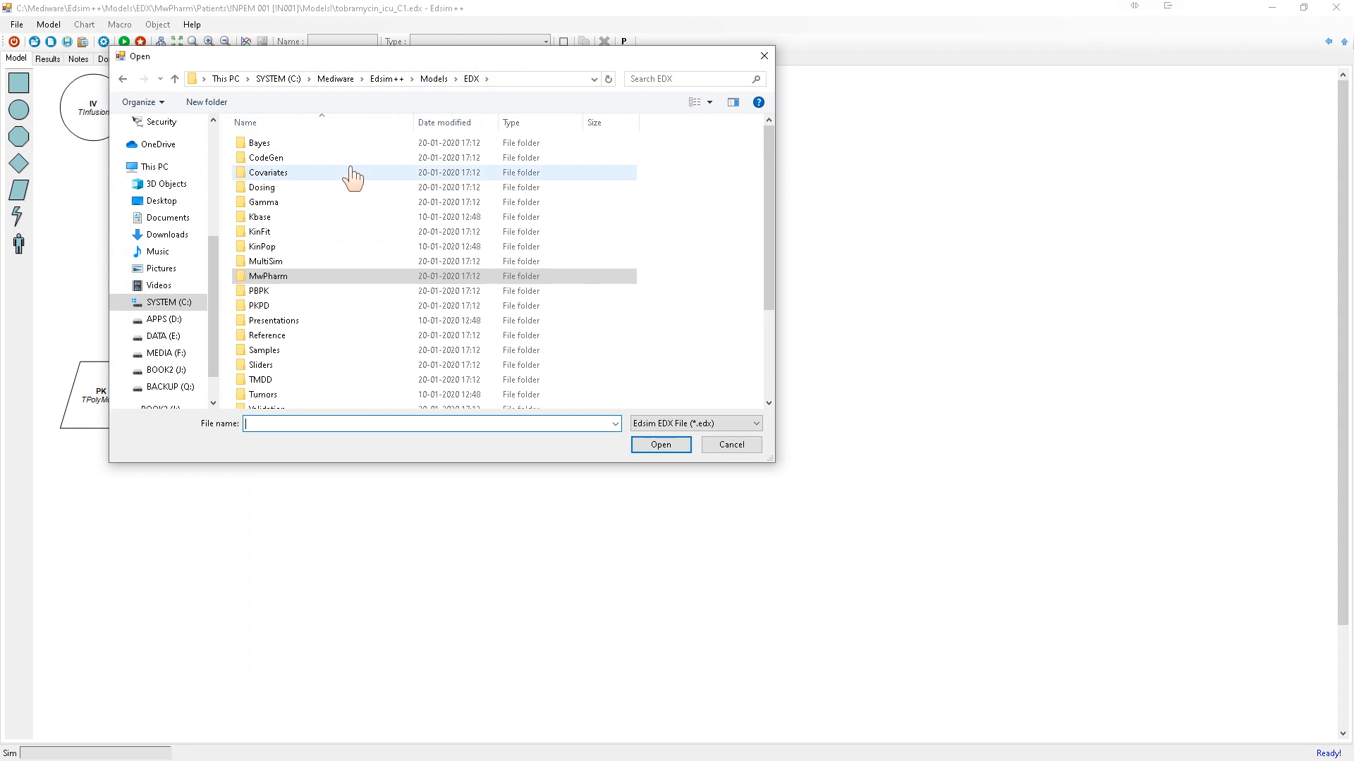
double_click(292, 247)
double_click(272, 145)
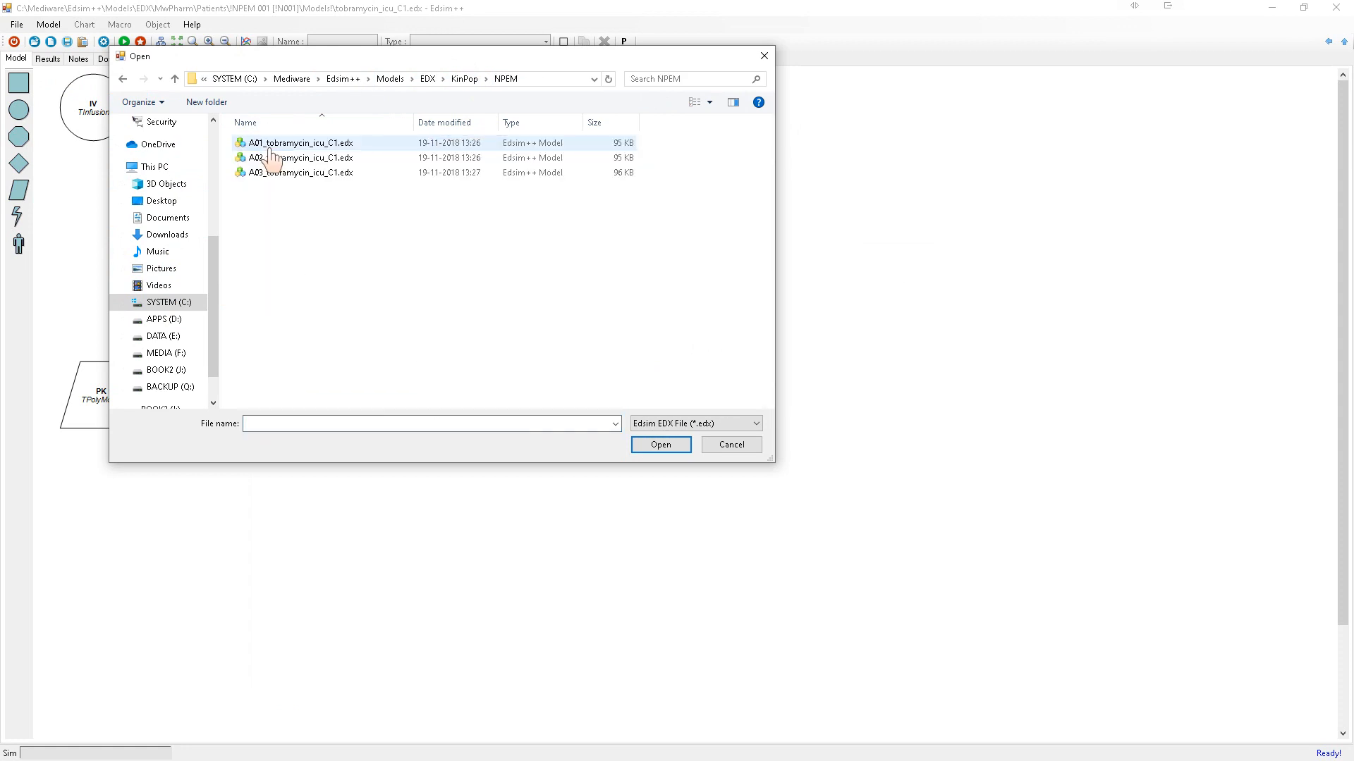
double_click(270, 145)
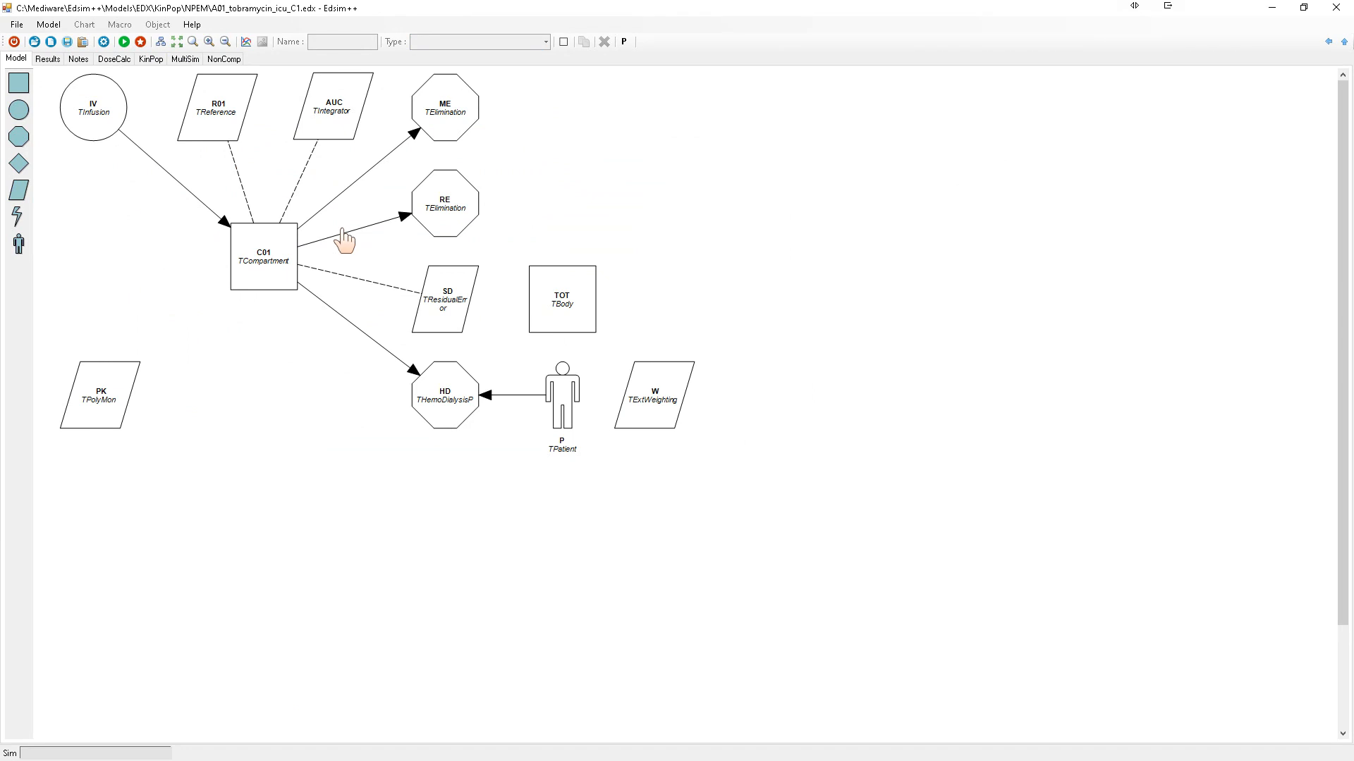
Set the KinPop project folder to C:\Mediware\Datasets\MyData2
click(150, 60)
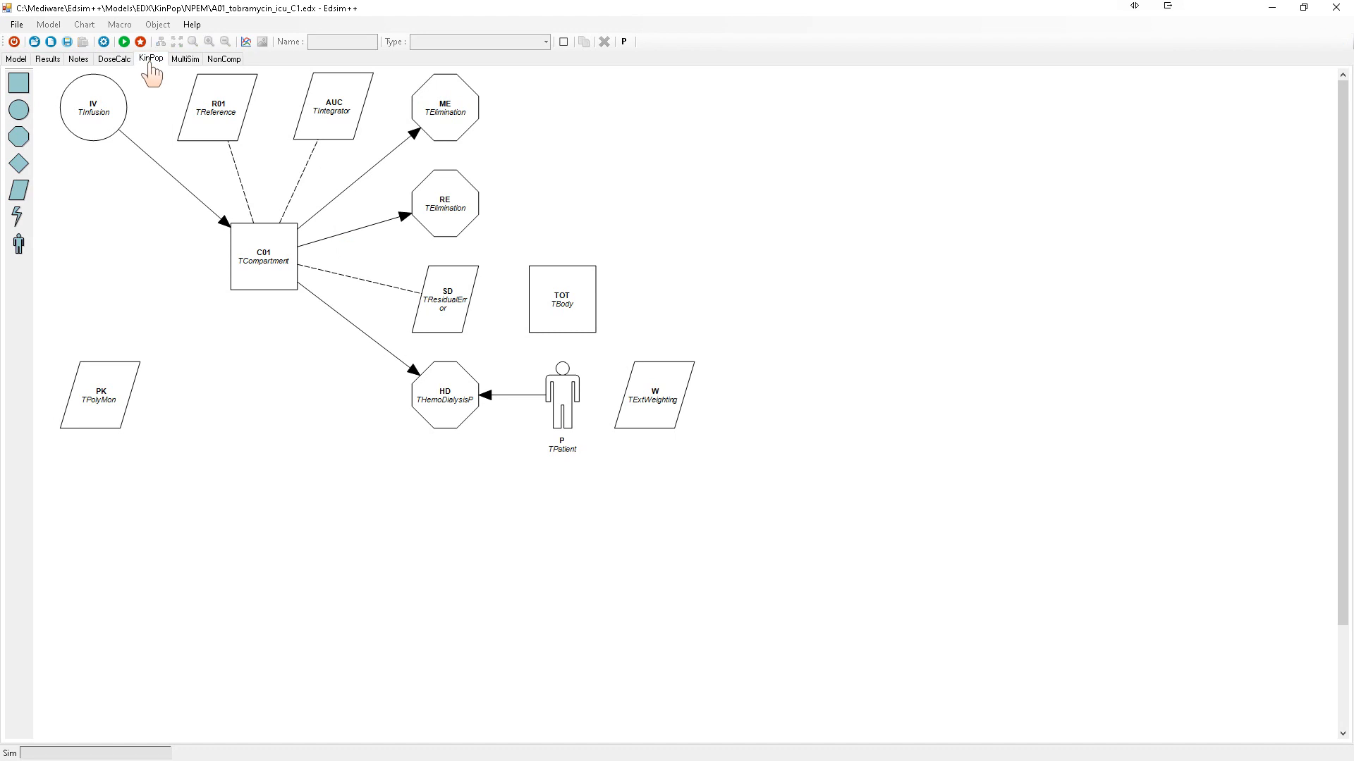
click(1095, 119)
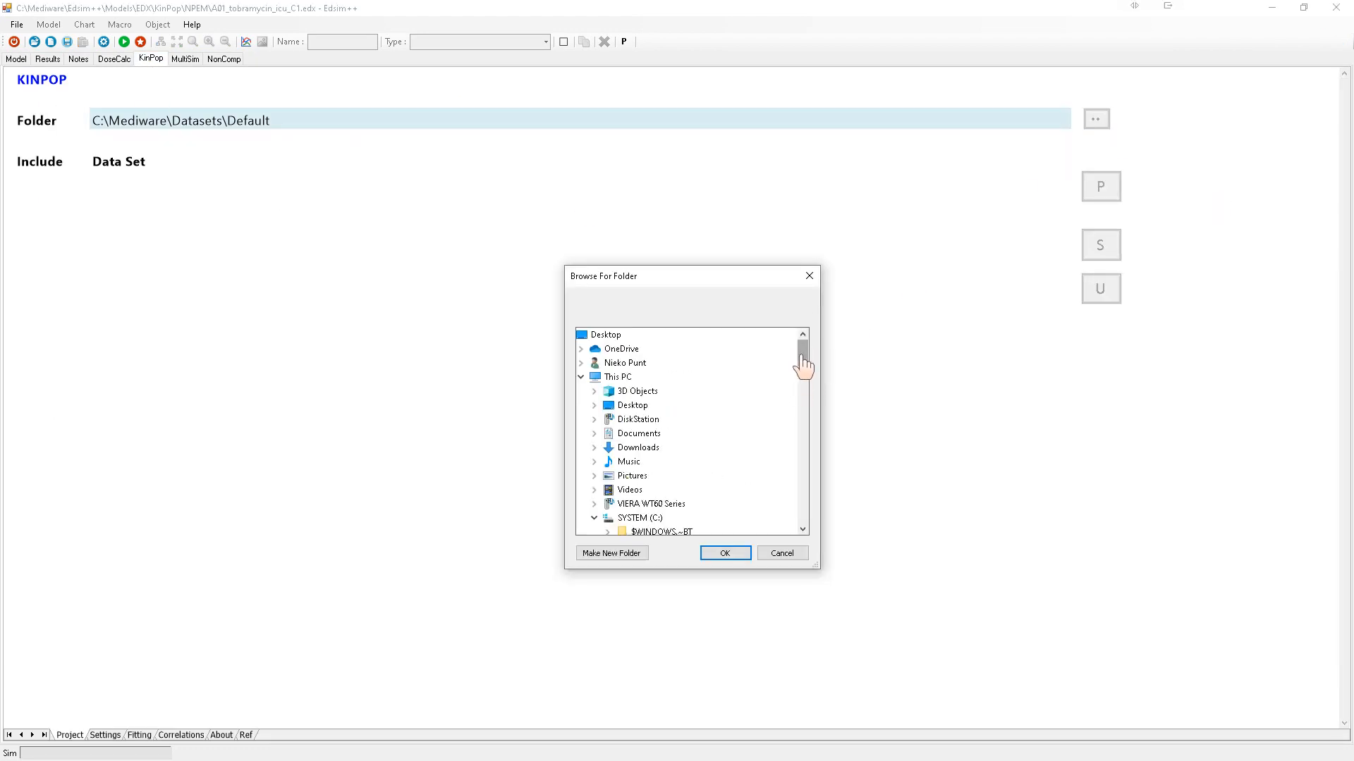
drag(801, 345, 800, 418)
click(670, 433)
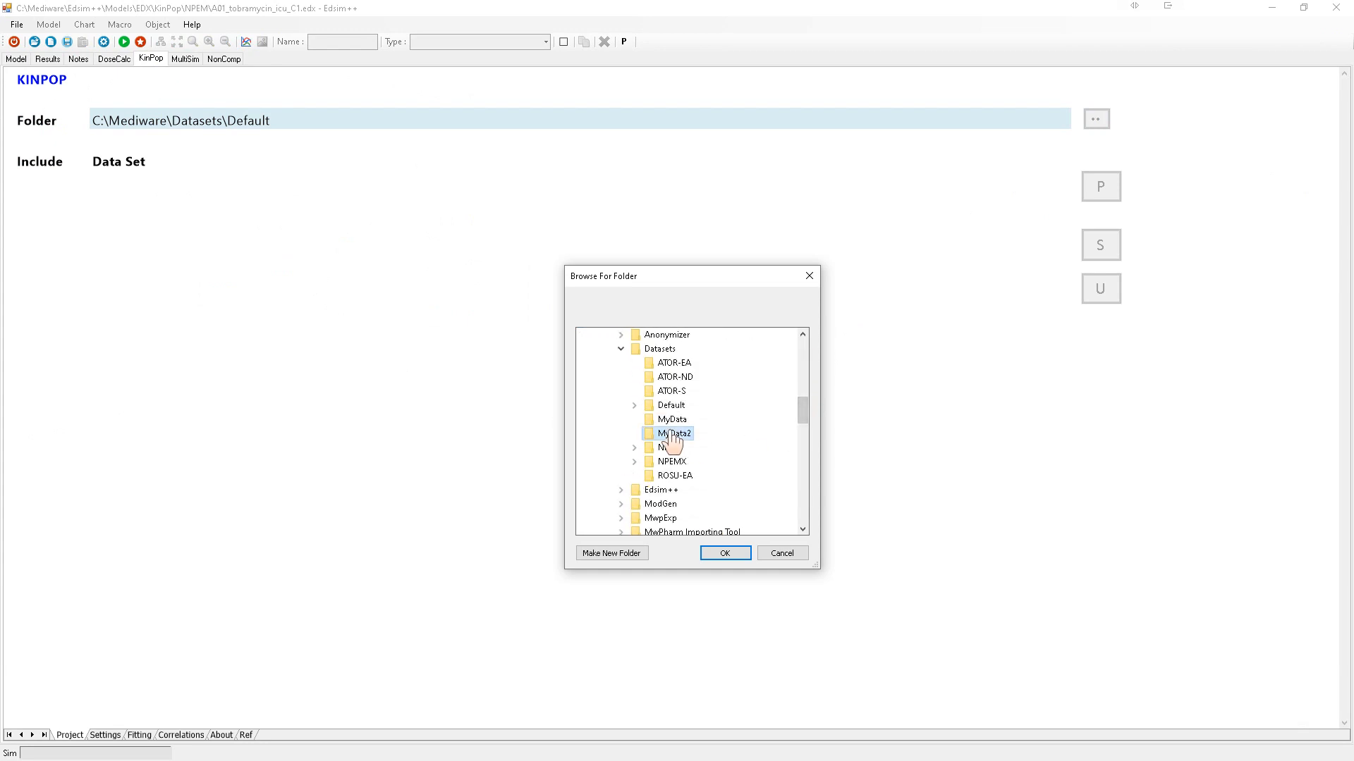
click(730, 553)
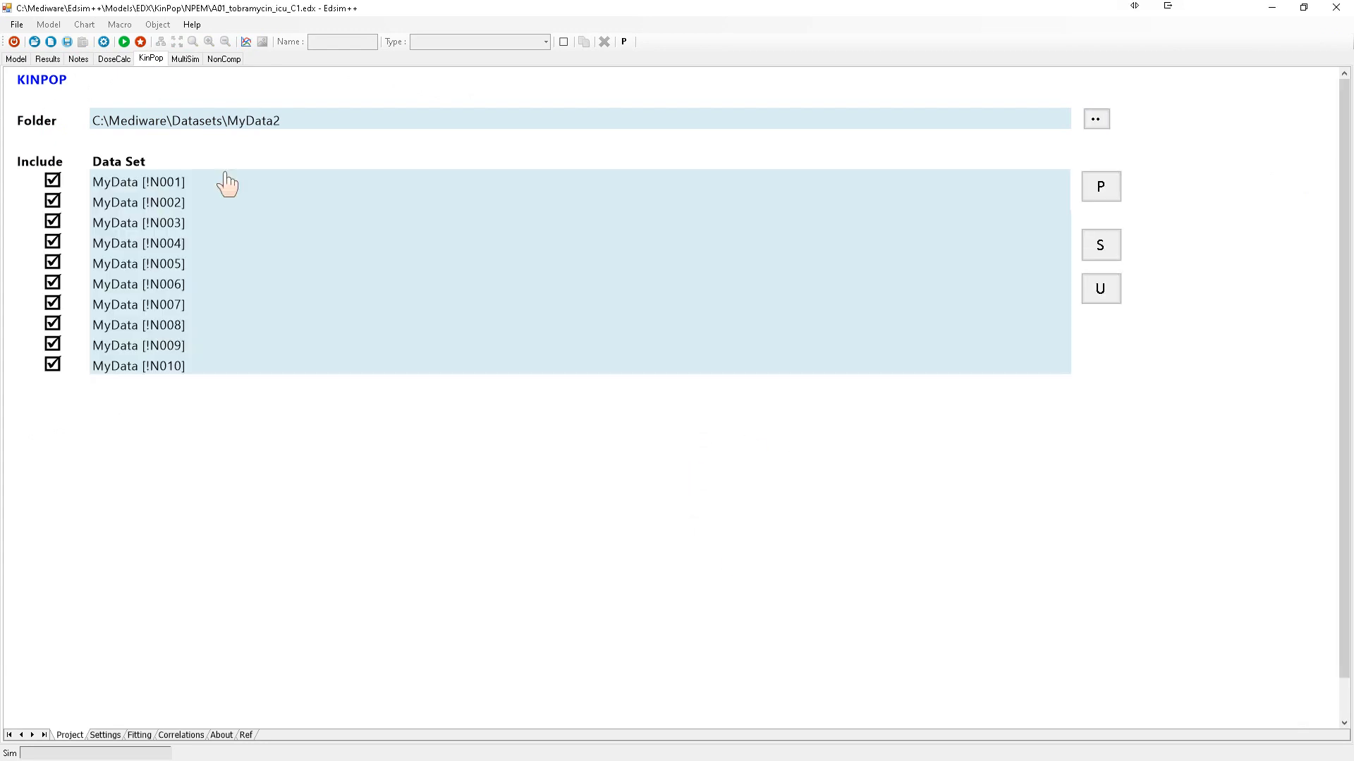
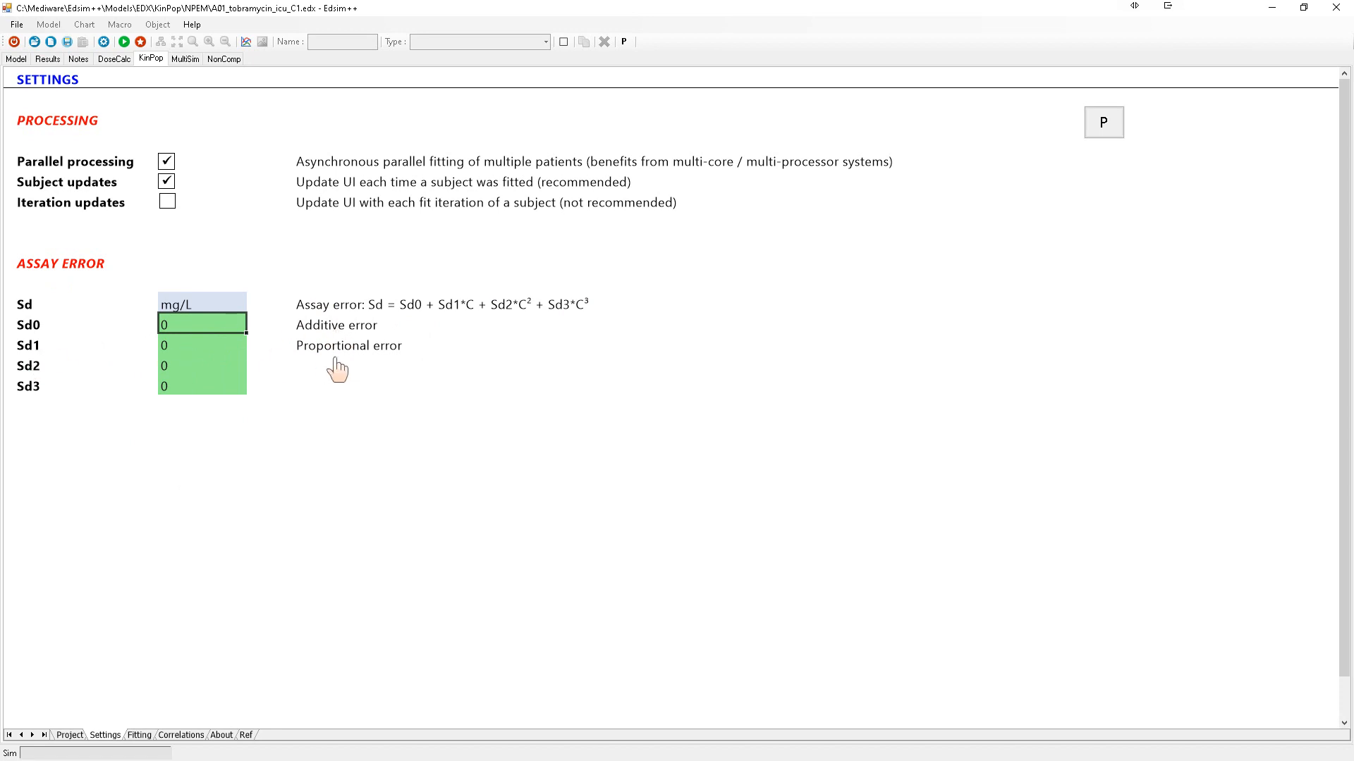
Move the SD residual error object to directly below the C01 compartment in the model diagram
click(139, 736)
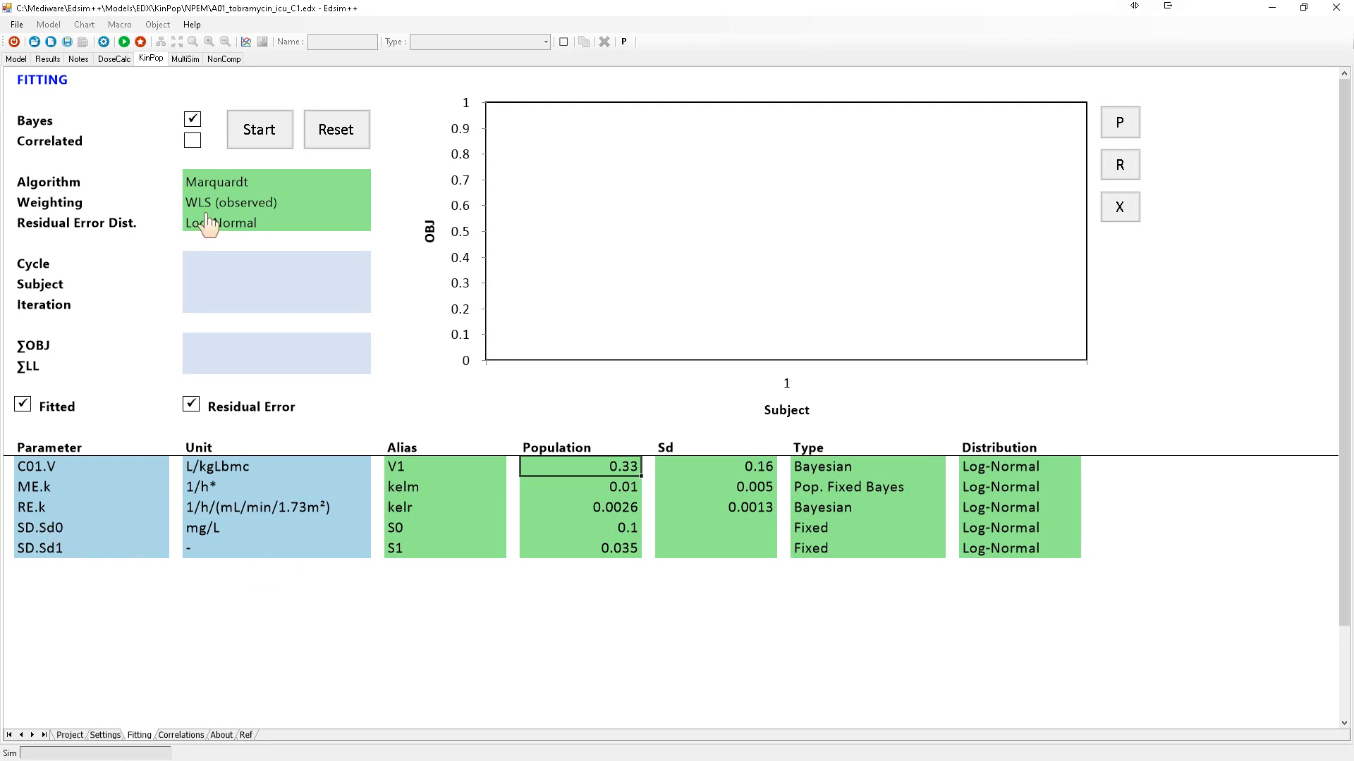
click(17, 61)
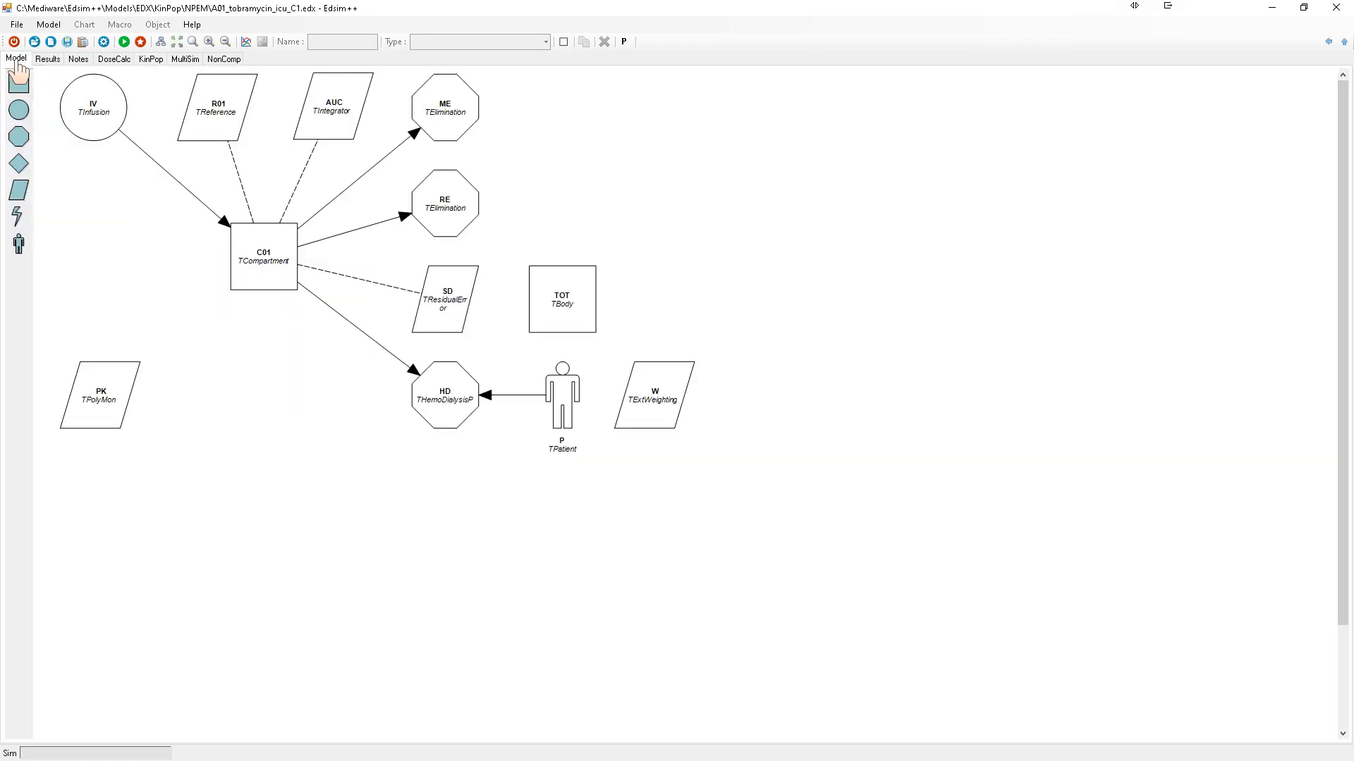
click(444, 315)
drag(446, 311, 257, 420)
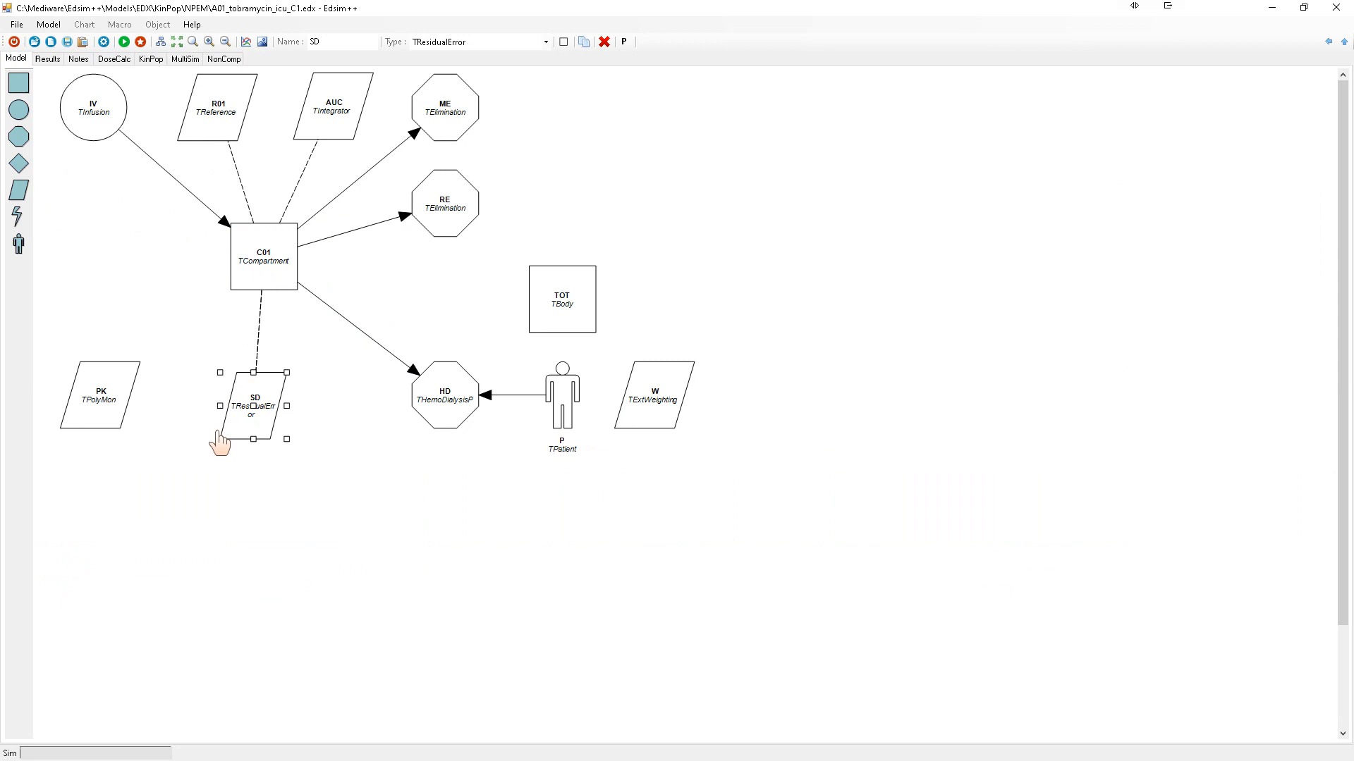
Compare KinPop's assay error settings with its fitting parameters and start the Bayesian population fit
click(162, 65)
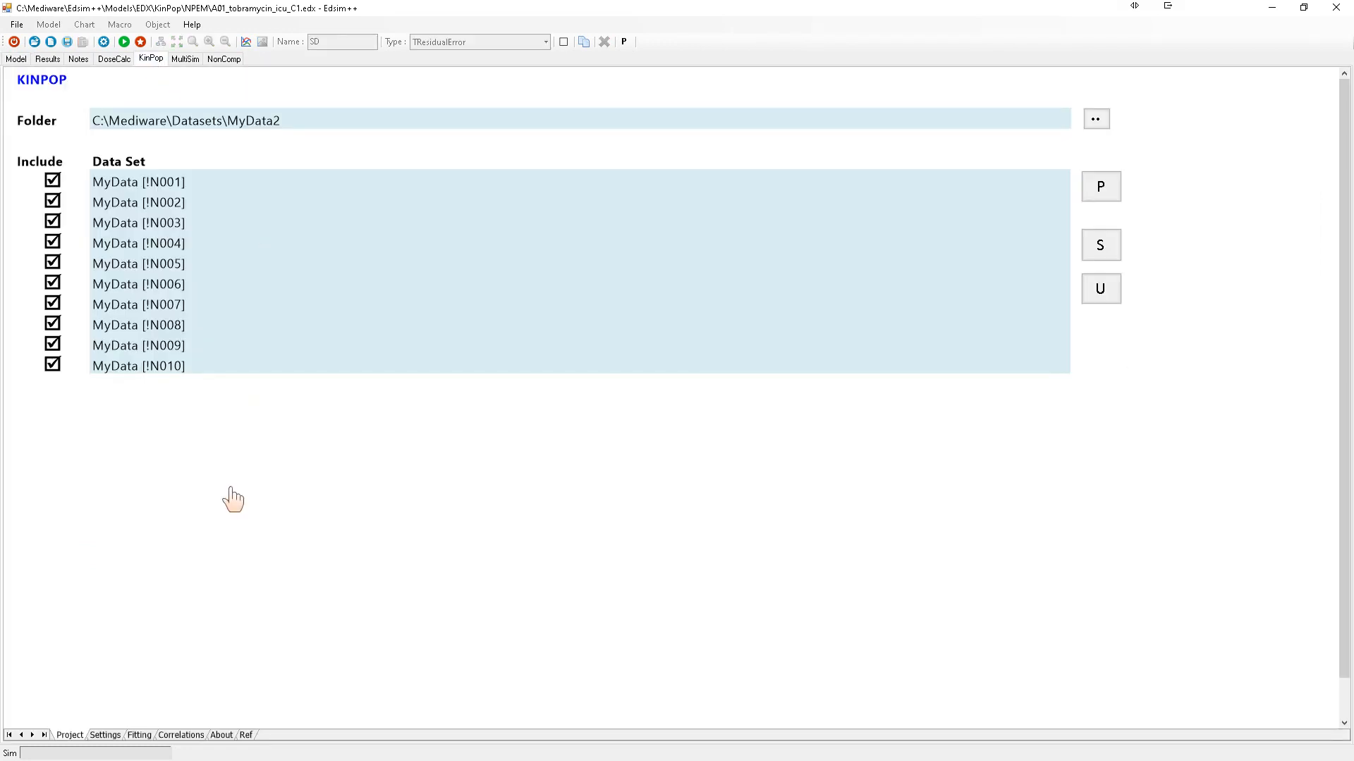
click(140, 735)
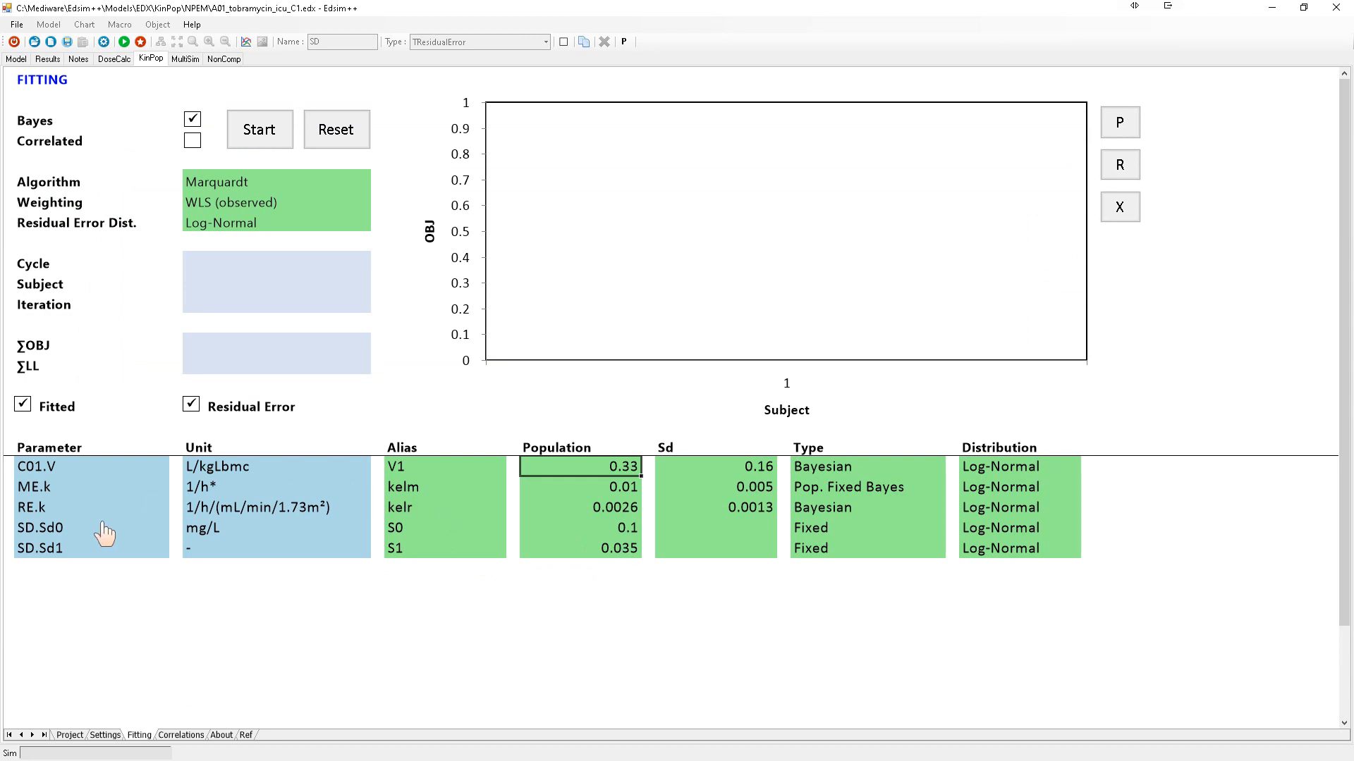
click(106, 735)
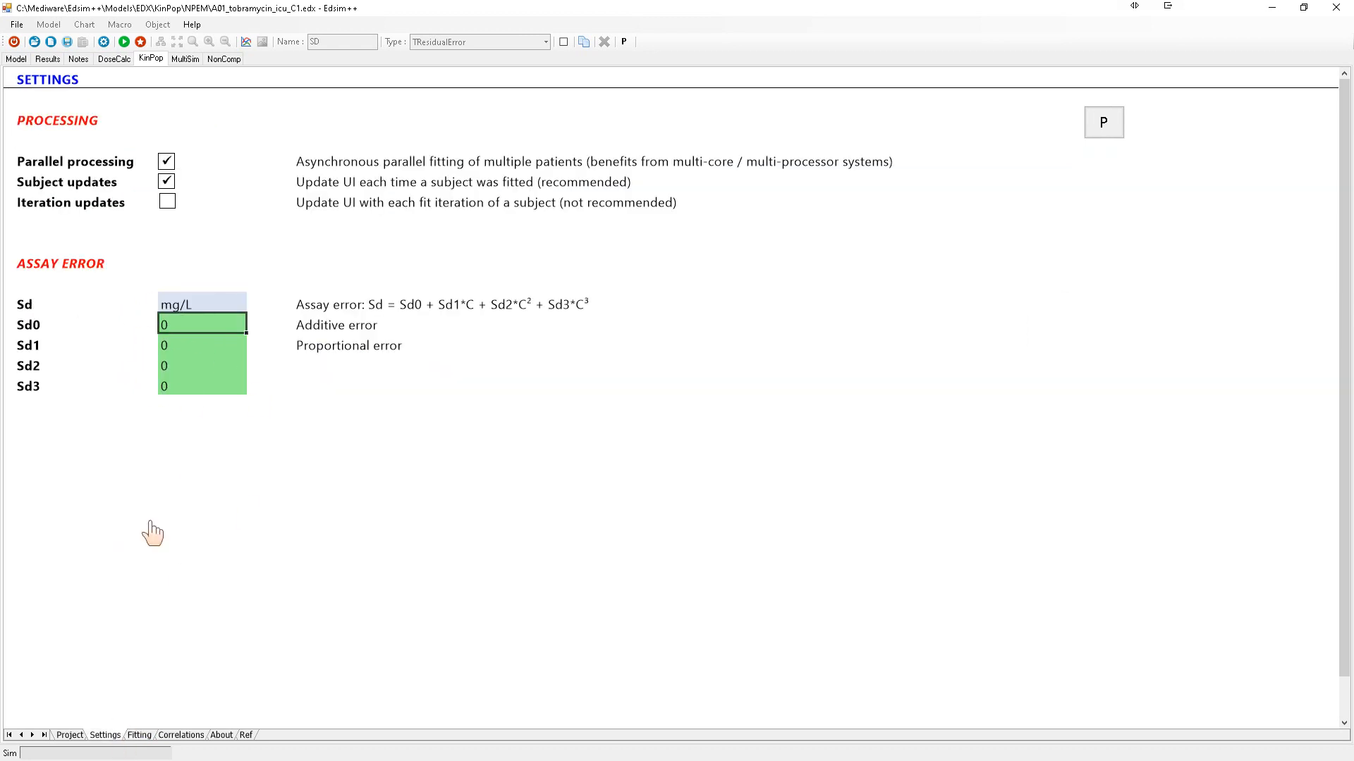
click(139, 735)
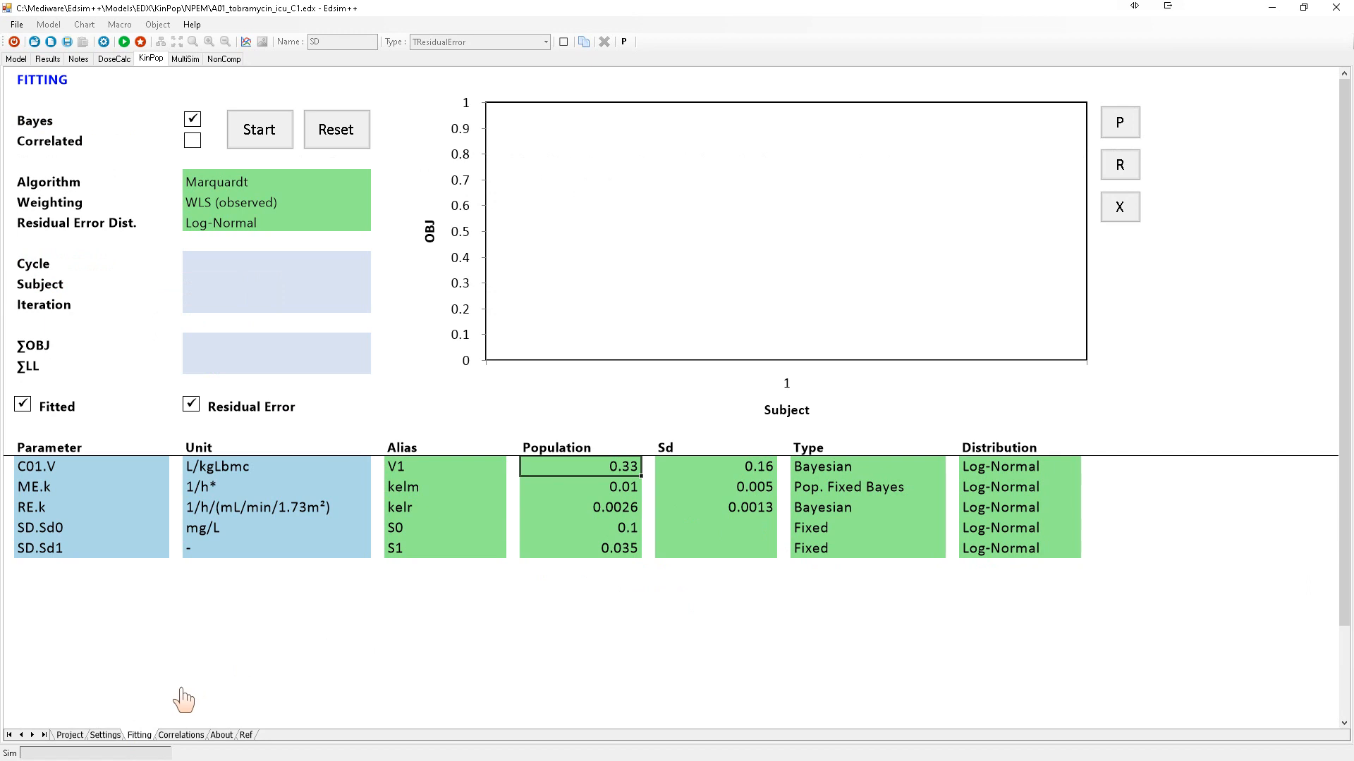
click(105, 735)
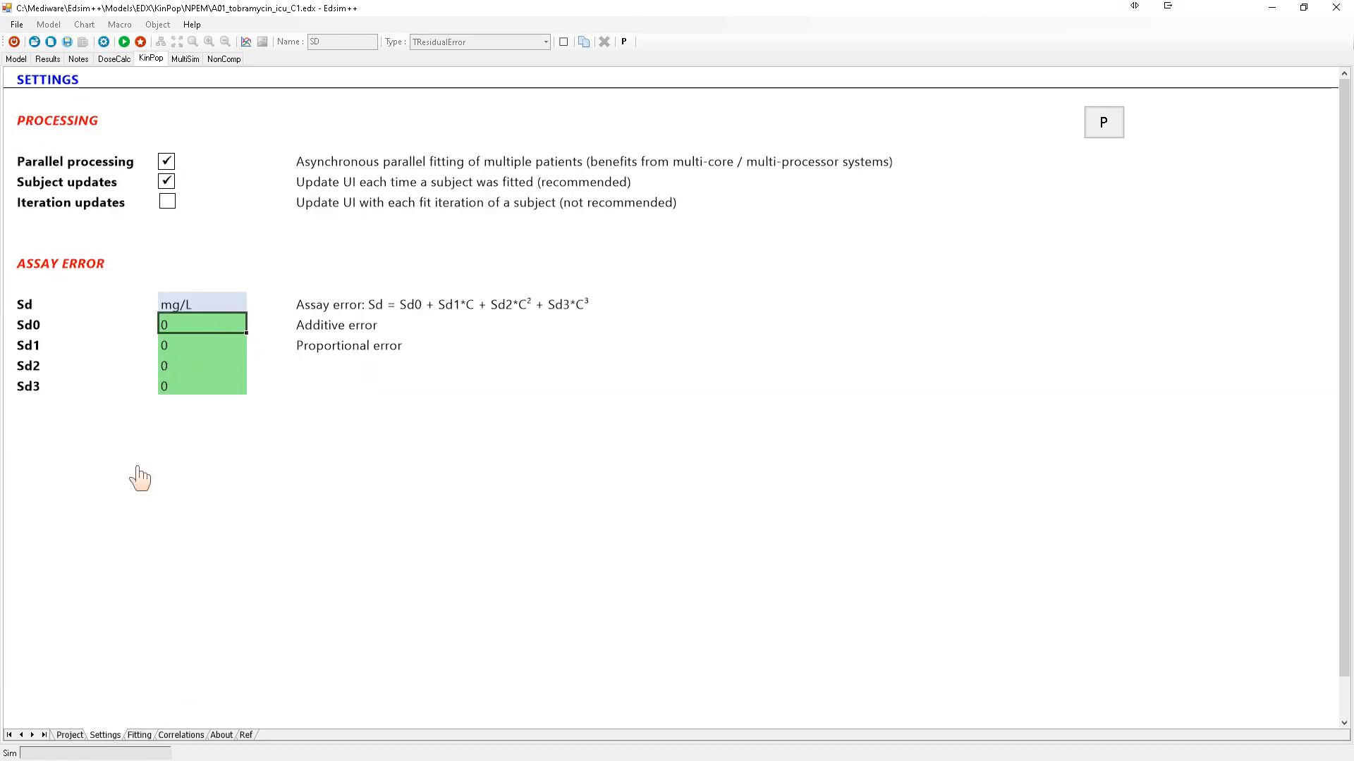
click(138, 735)
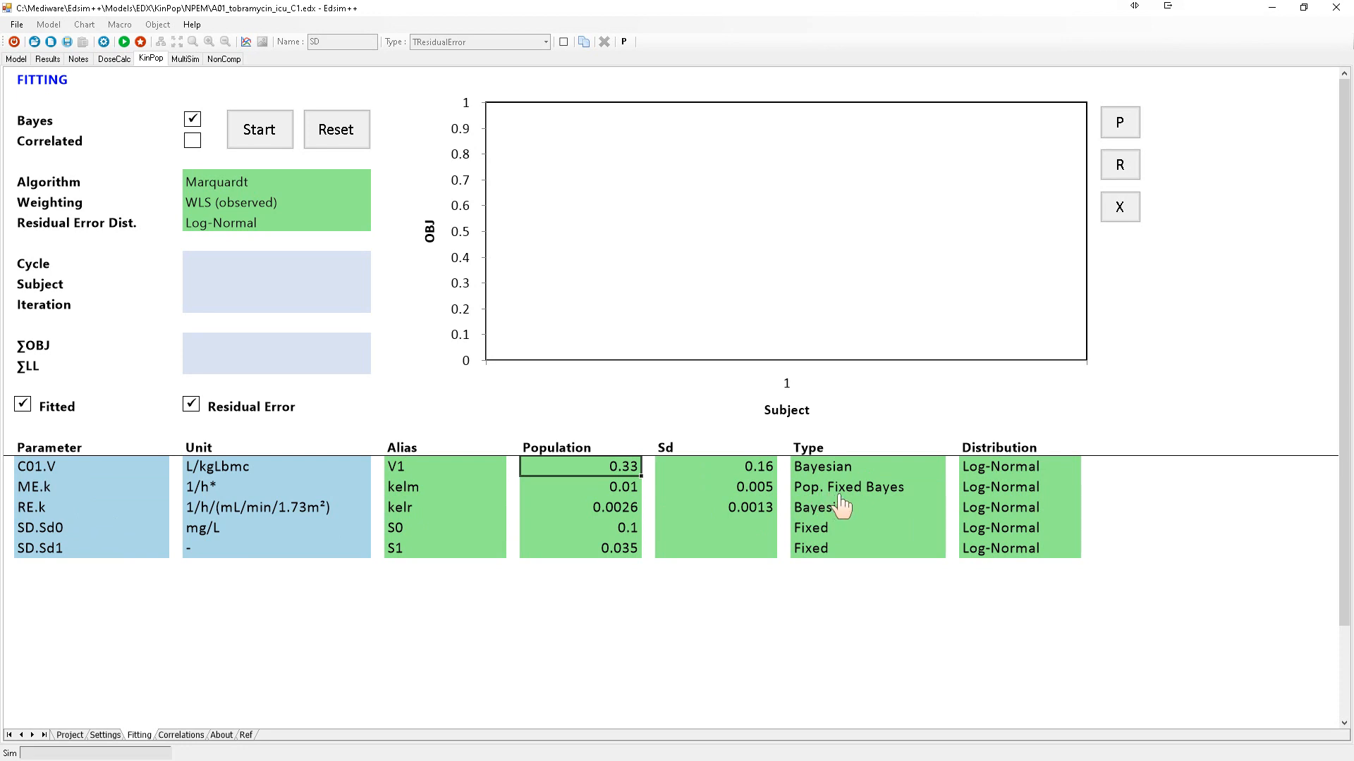
click(259, 130)
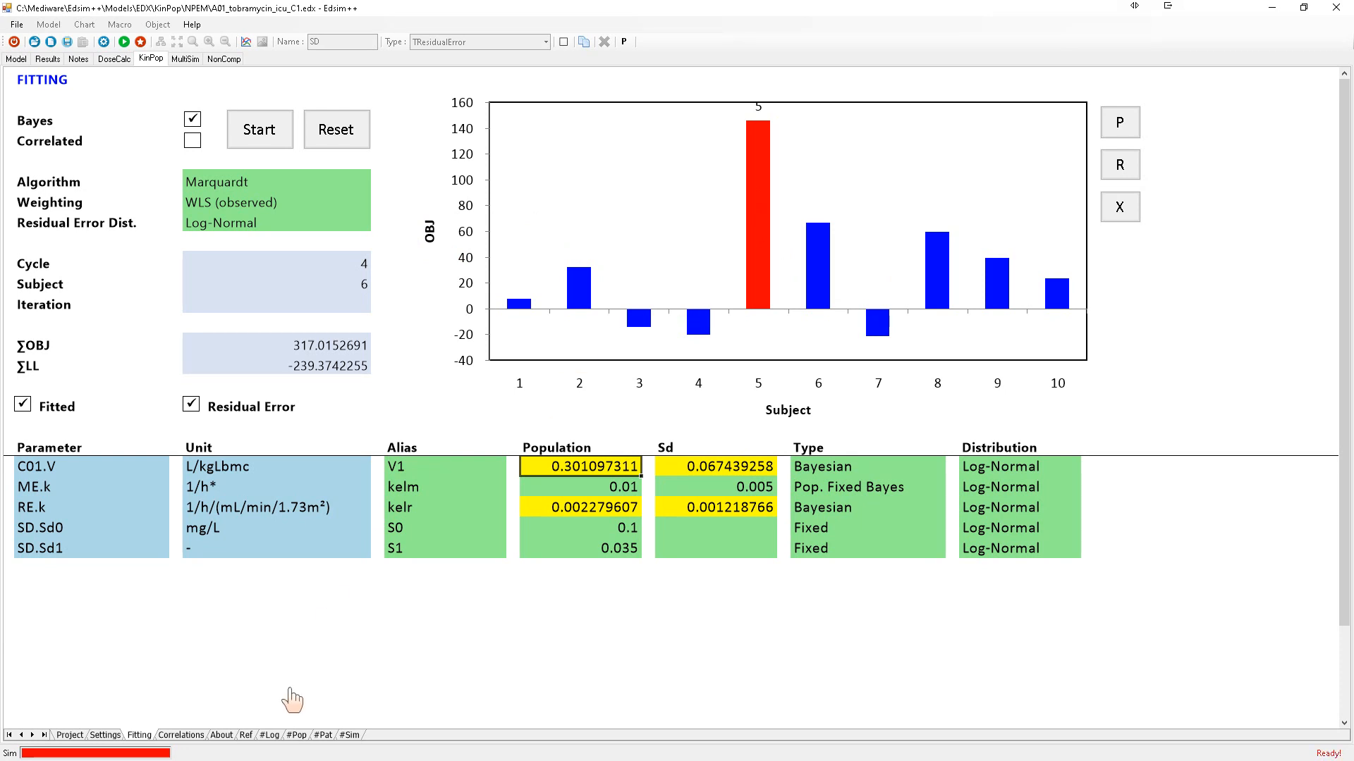
Examine the analysis log and the convergence charts for the statistics and the population parameters
click(270, 736)
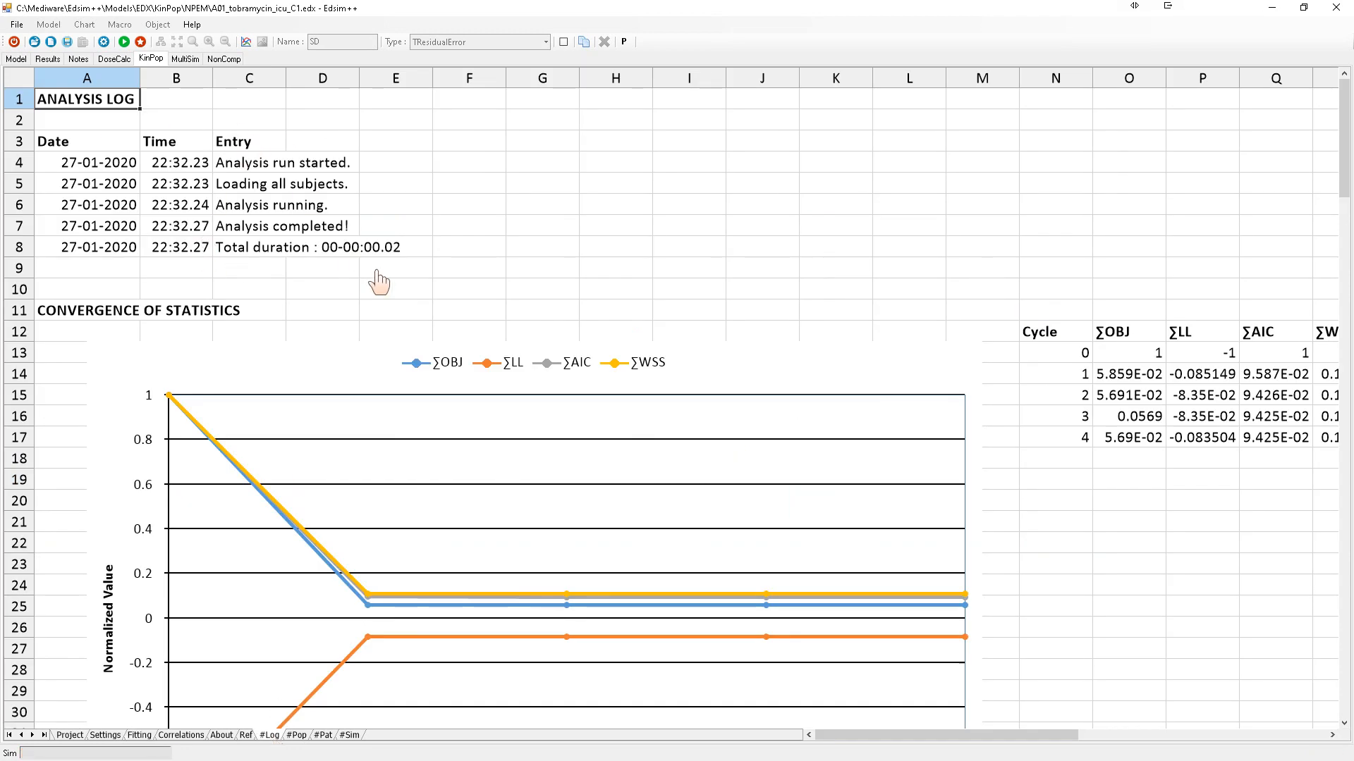
scroll(378, 282, down, 2)
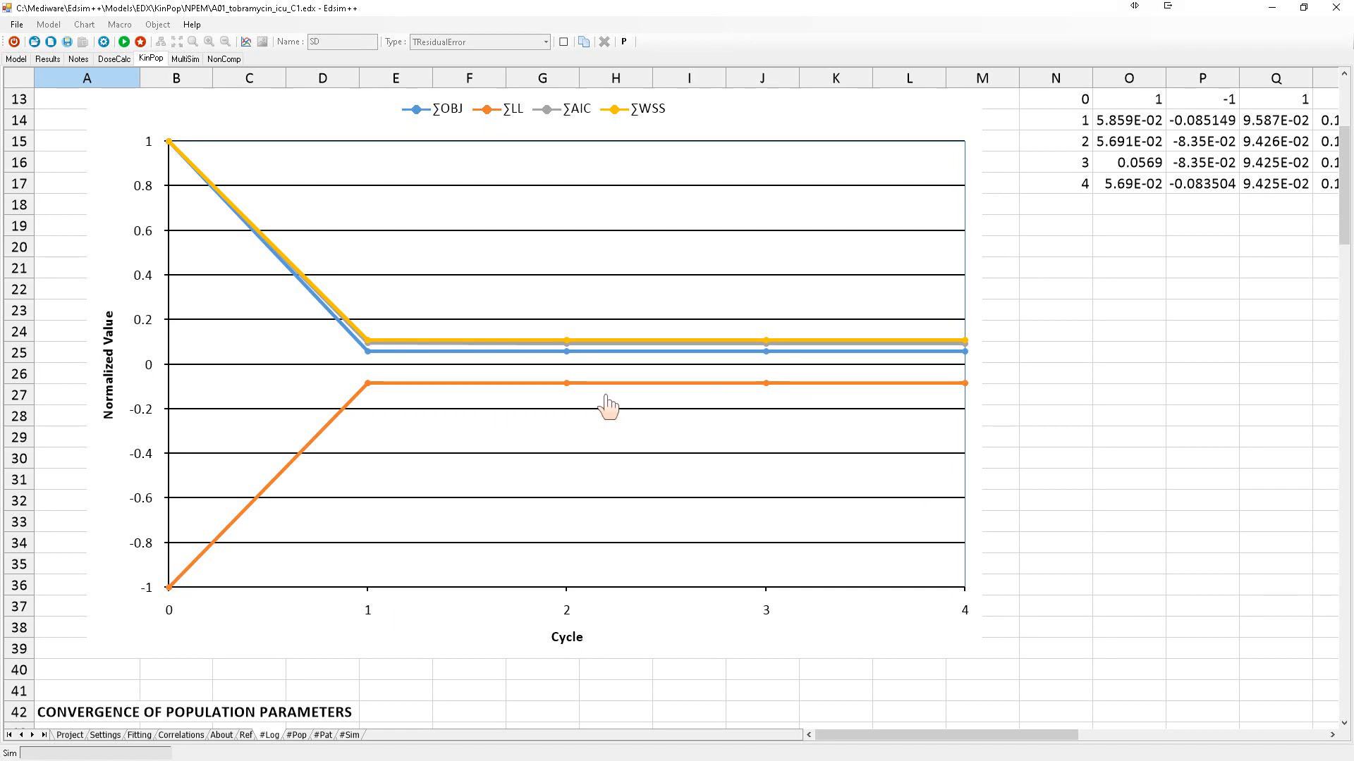
scroll(611, 406, down, 7)
scroll(591, 413, down, 1)
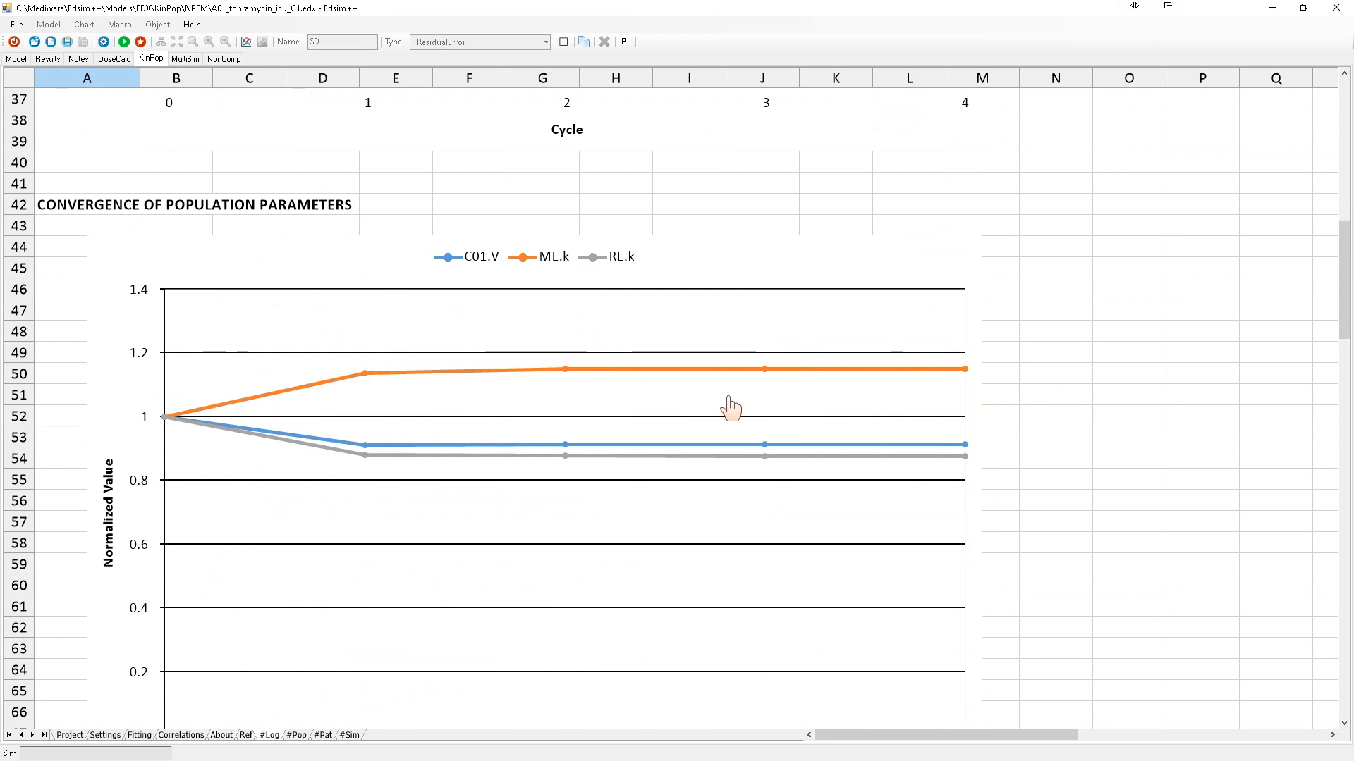
Examine the log's convergence charts for population standard deviations and correlations, and the objective function values chart
scroll(730, 408, down, 11)
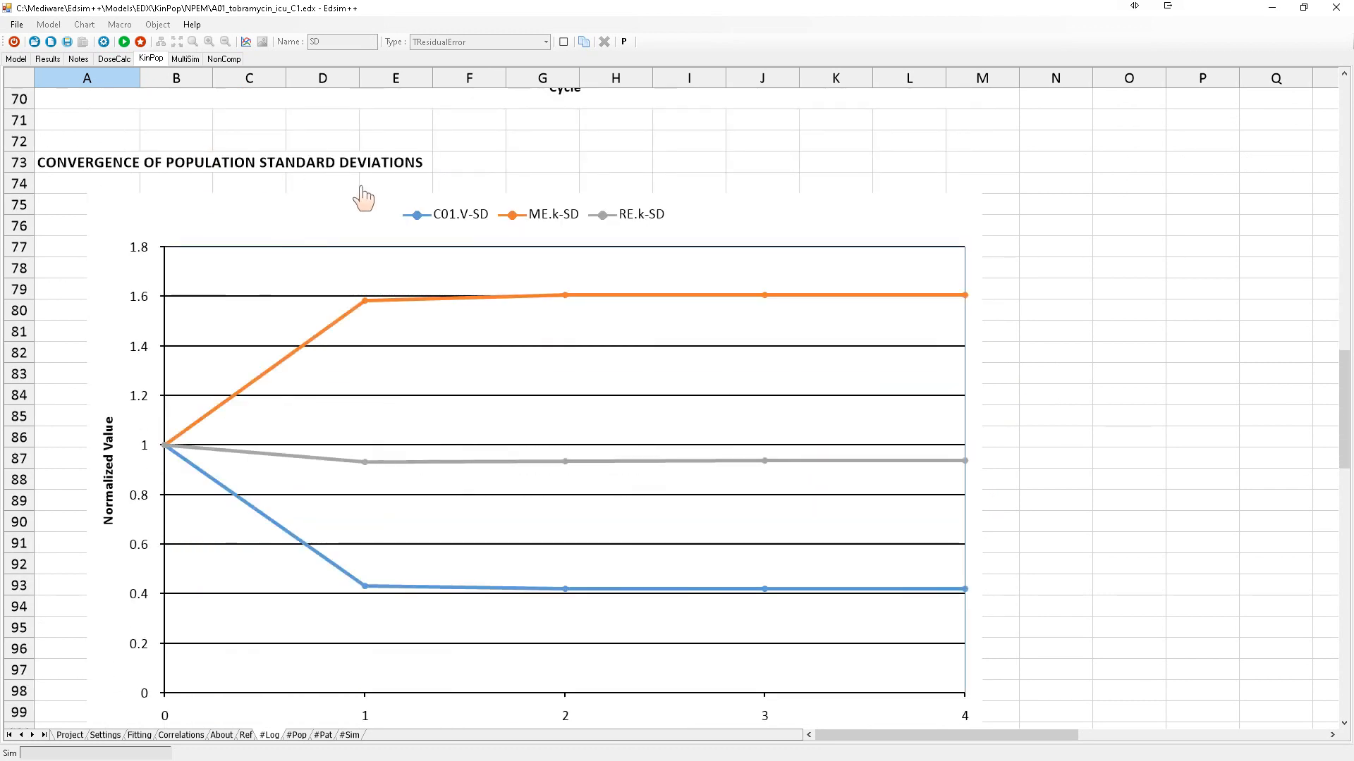
scroll(366, 306, down, 4)
scroll(366, 306, down, 4)
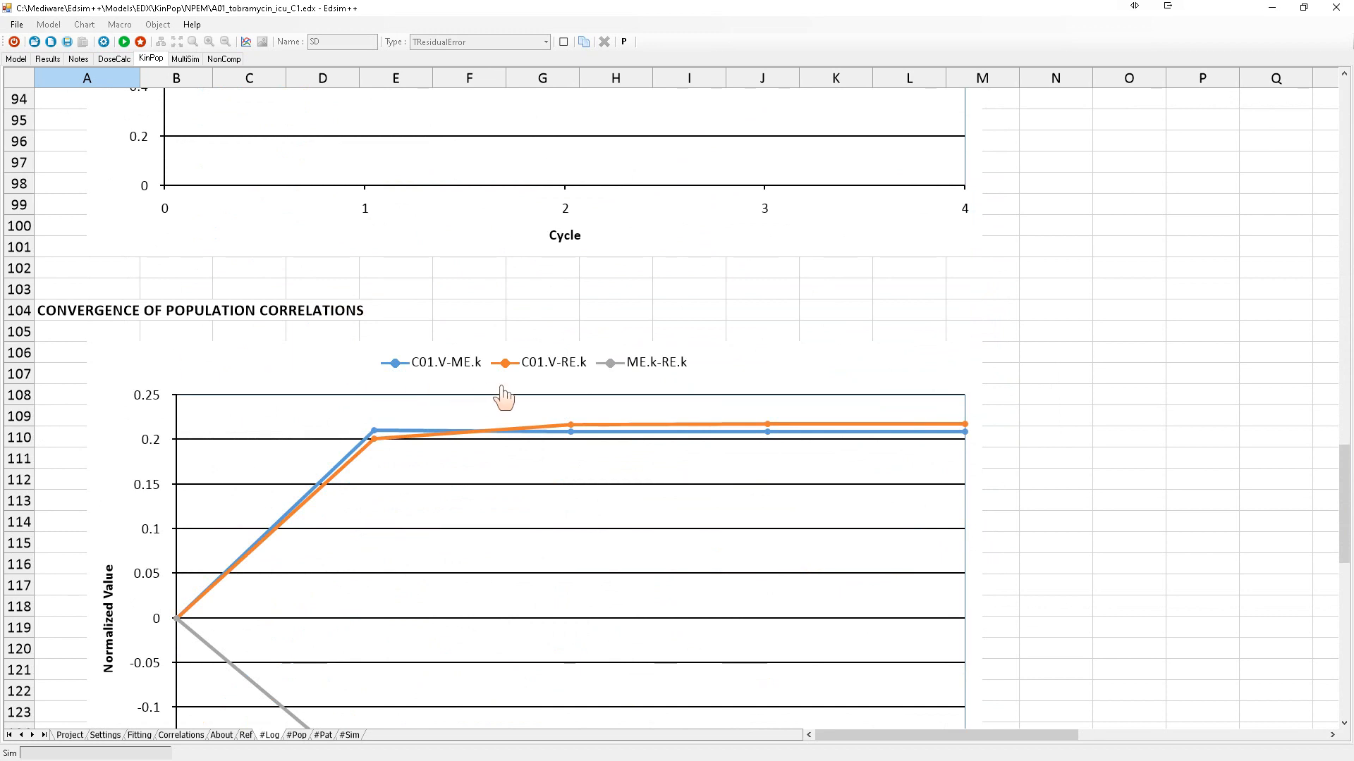
scroll(497, 395, down, 15)
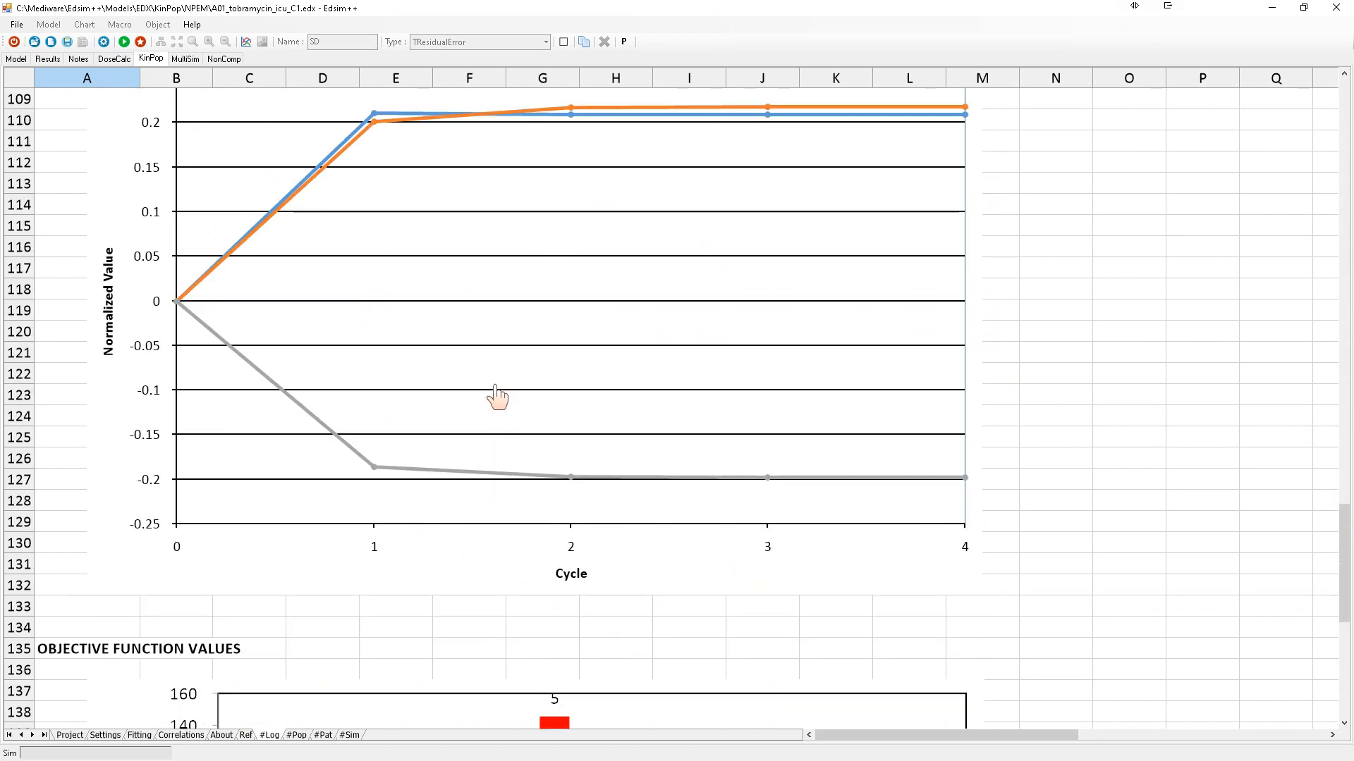
scroll(497, 395, up, 20)
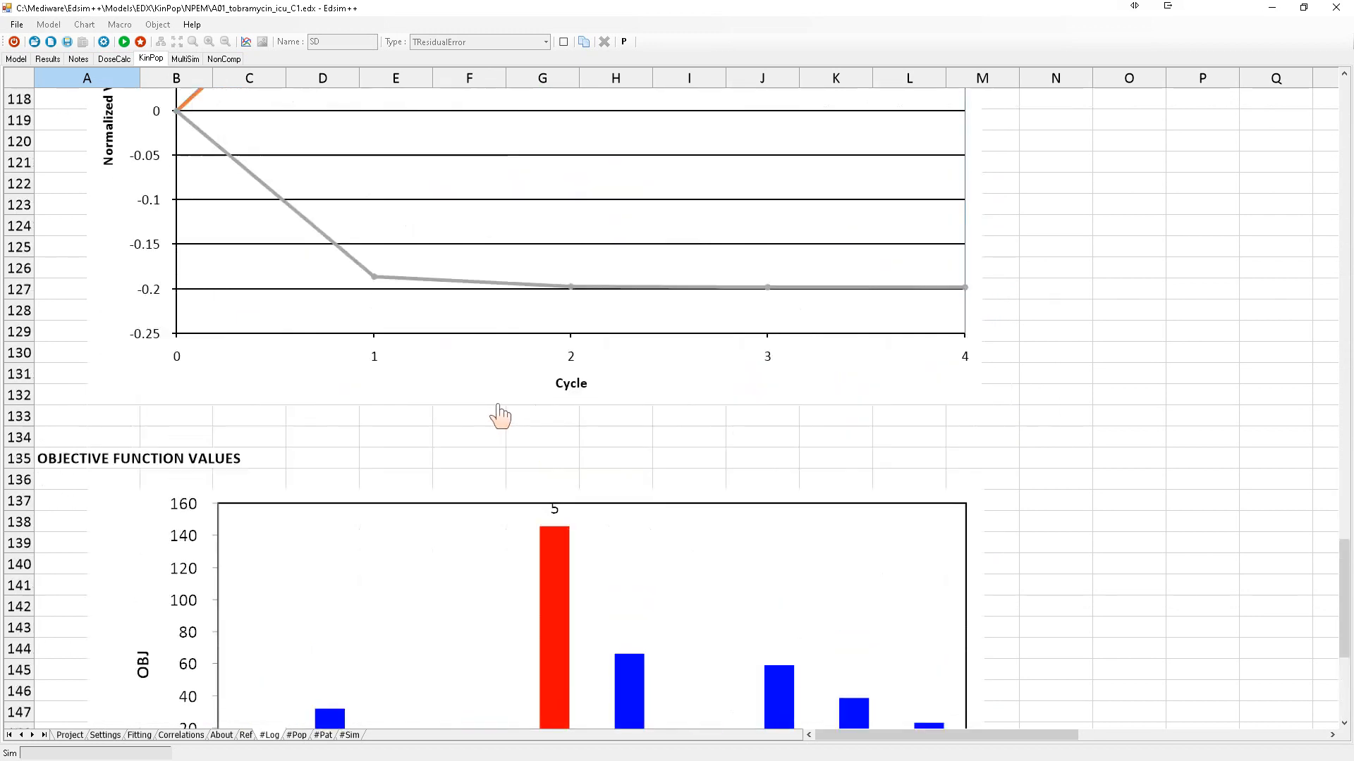
Compare the means and standard deviations of C01.V, ME.k and RE.k across the cycles in the population results
click(297, 735)
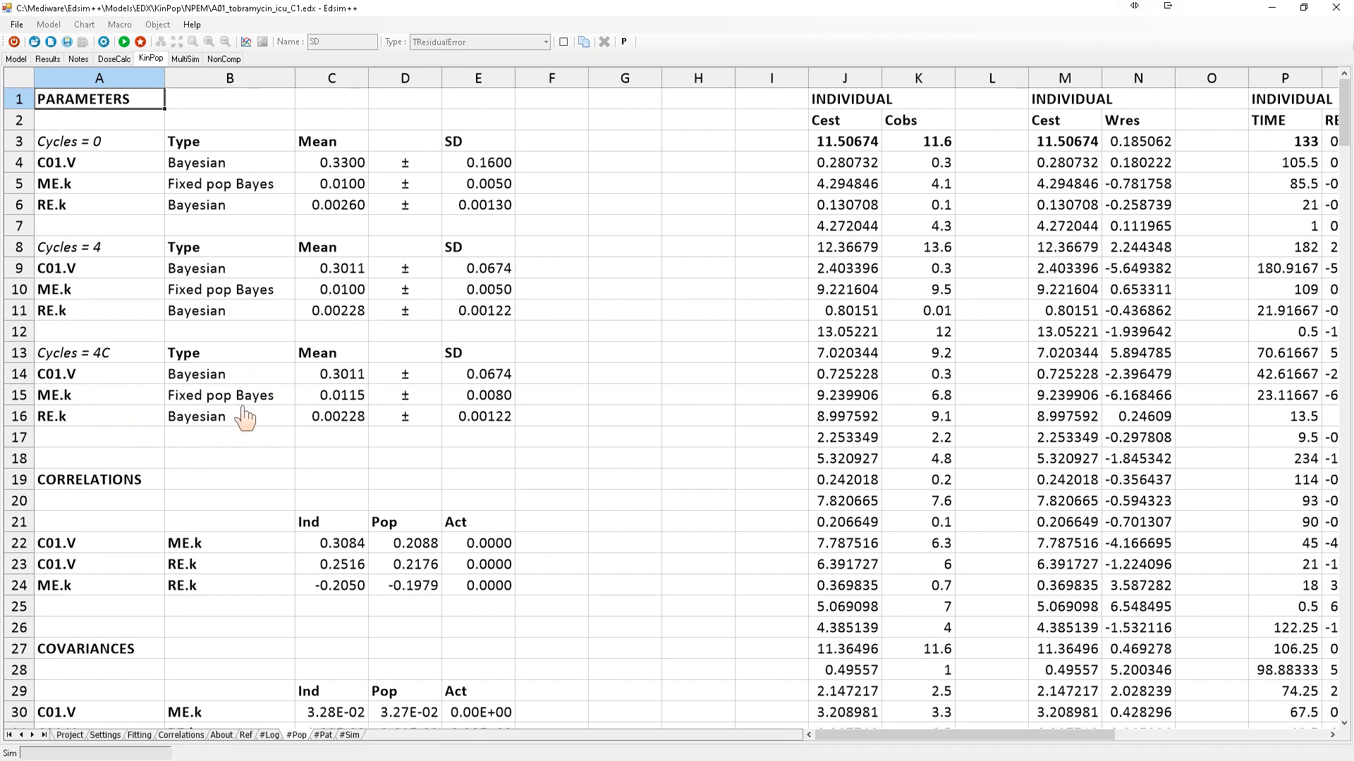
click(341, 298)
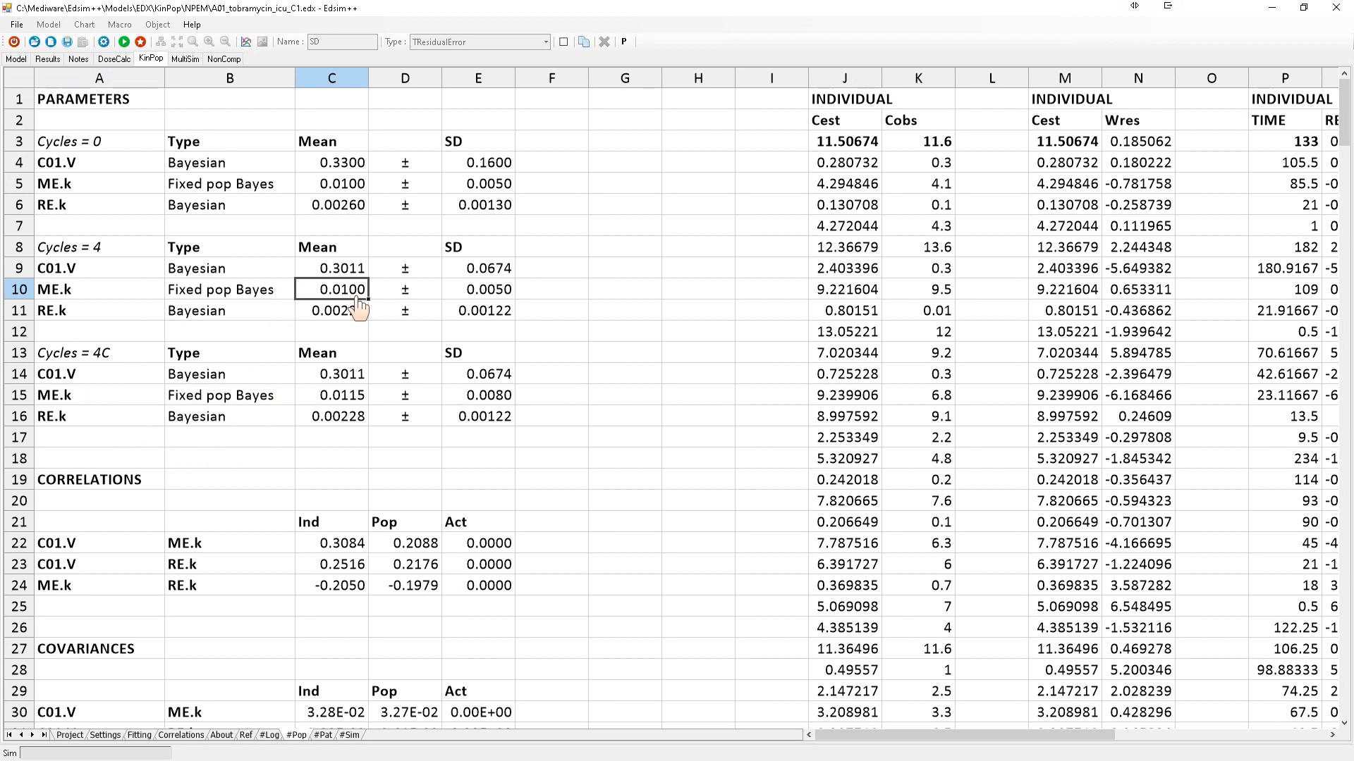
click(328, 404)
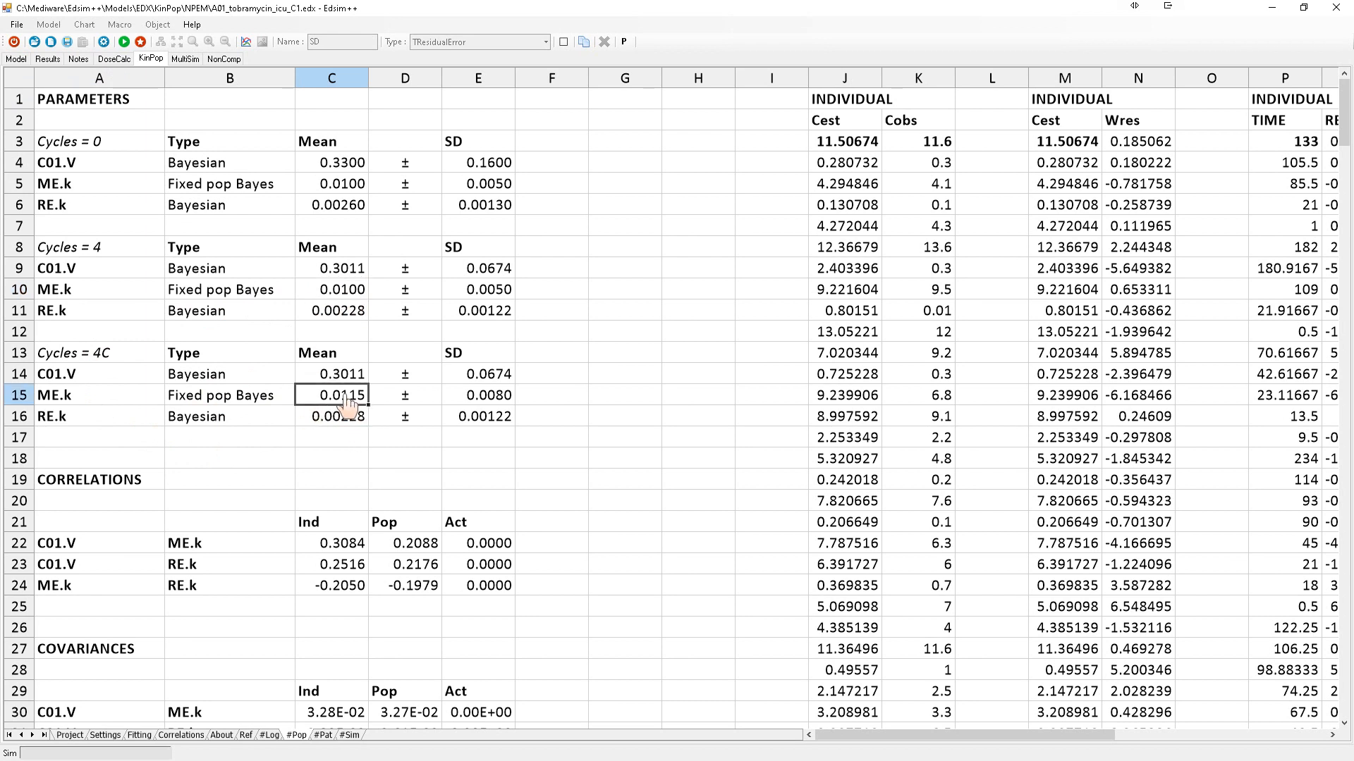
click(349, 317)
click(354, 277)
drag(354, 277, 353, 317)
click(483, 271)
drag(483, 272, 485, 312)
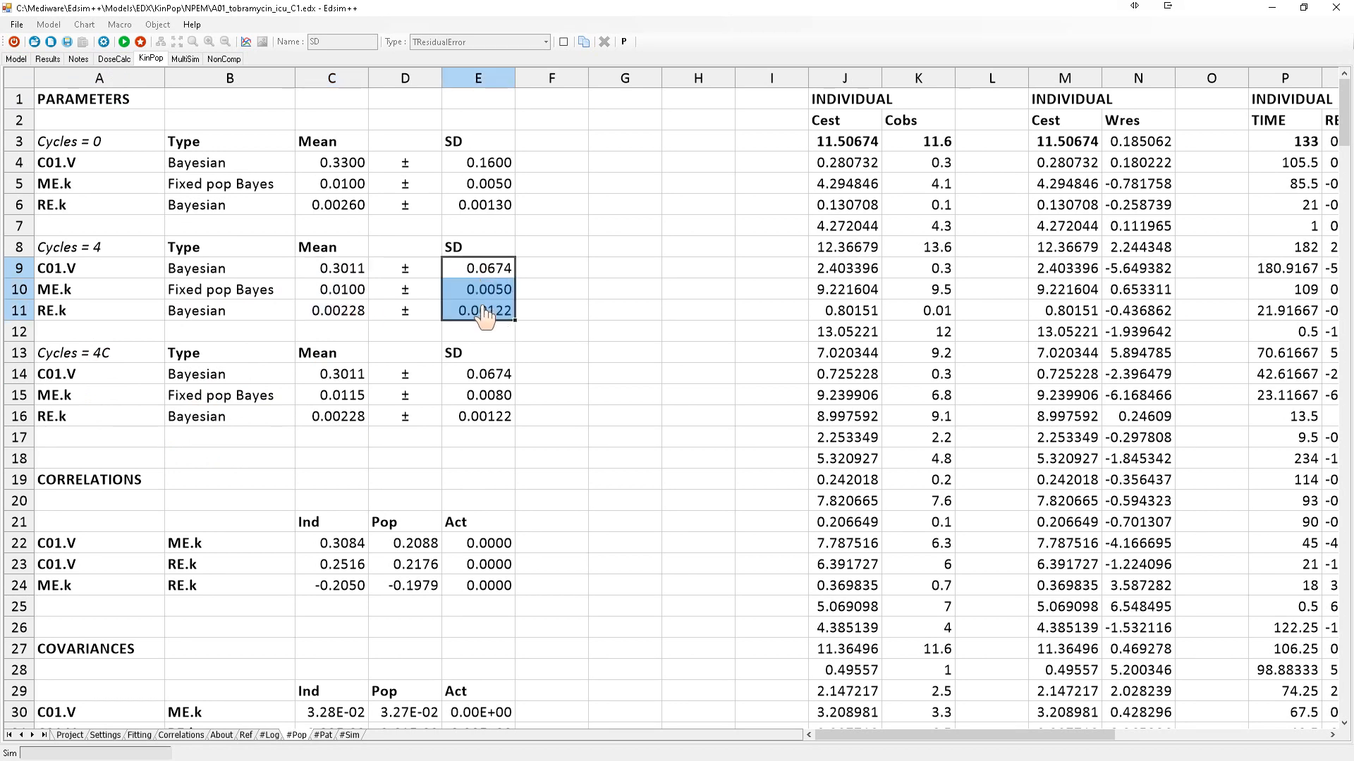
Review the correlations, covariances and parameter statistics in the population results
scroll(327, 257, down, 2)
click(333, 417)
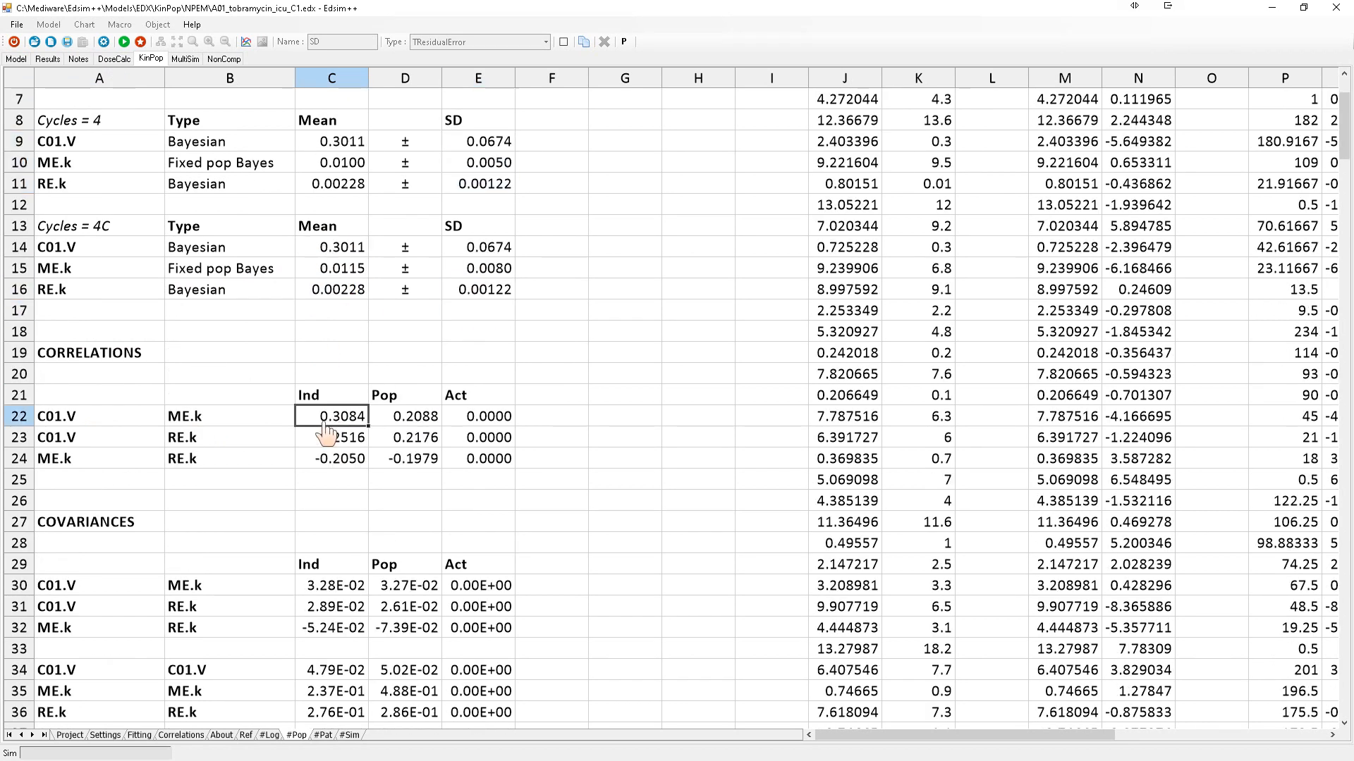
scroll(331, 445, down, 6)
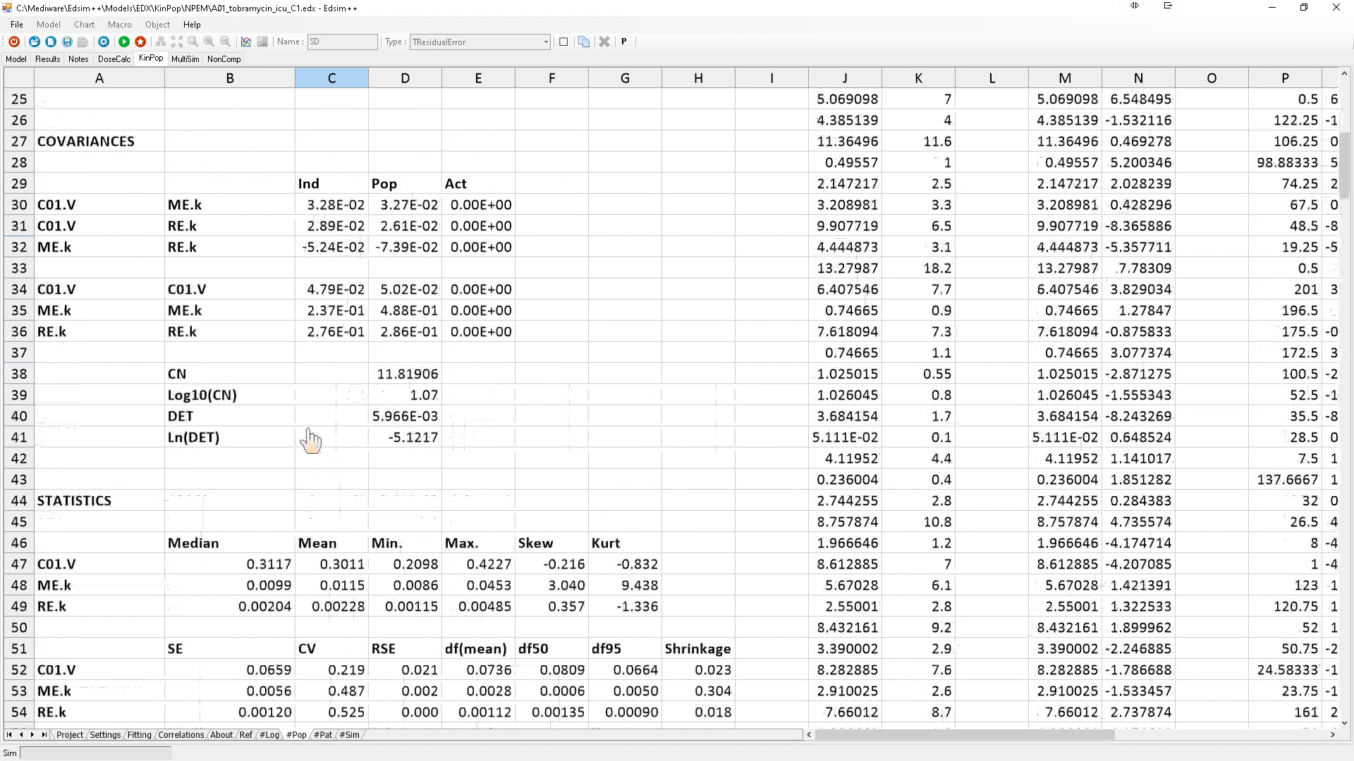
scroll(311, 441, down, 1)
scroll(310, 441, down, 4)
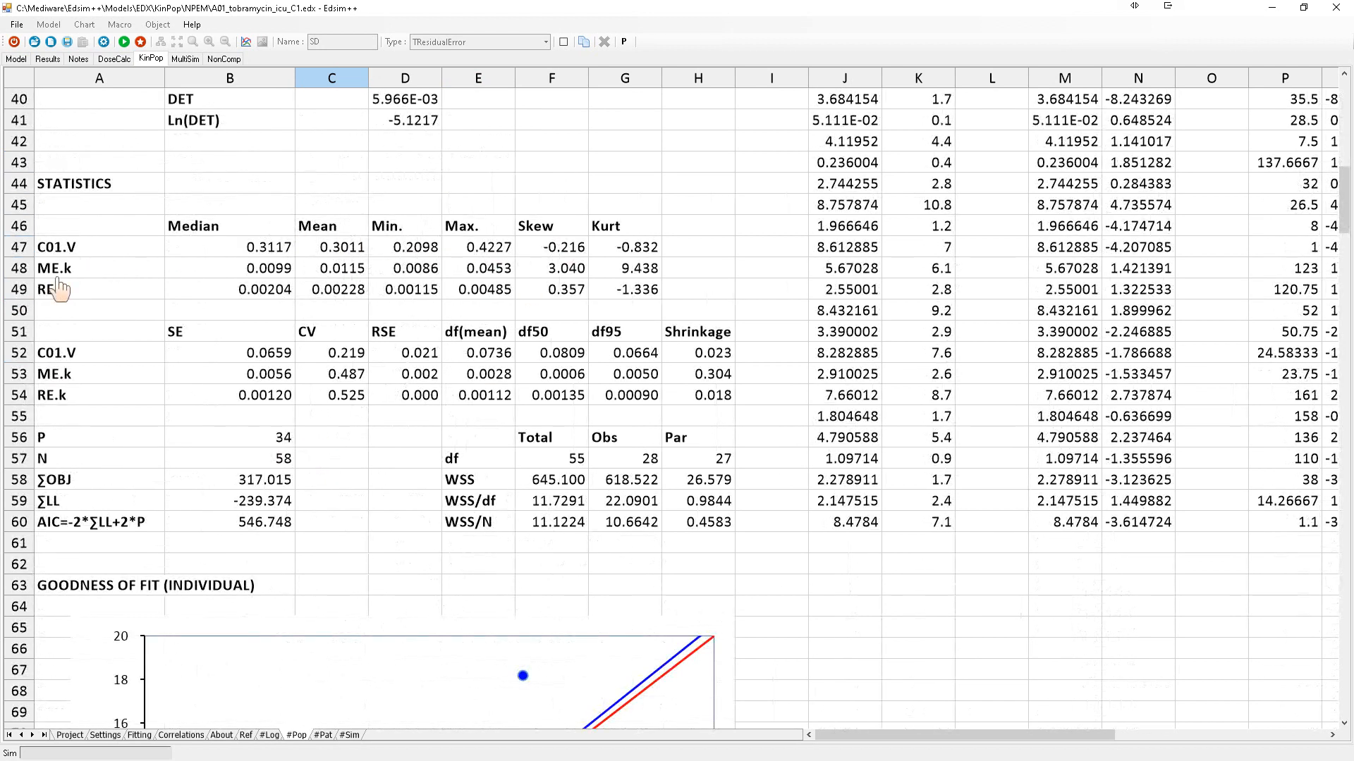
Examine the individual goodness-of-fit plot and the individual weighted residuals against predicted concentration and time
scroll(213, 360, down, 4)
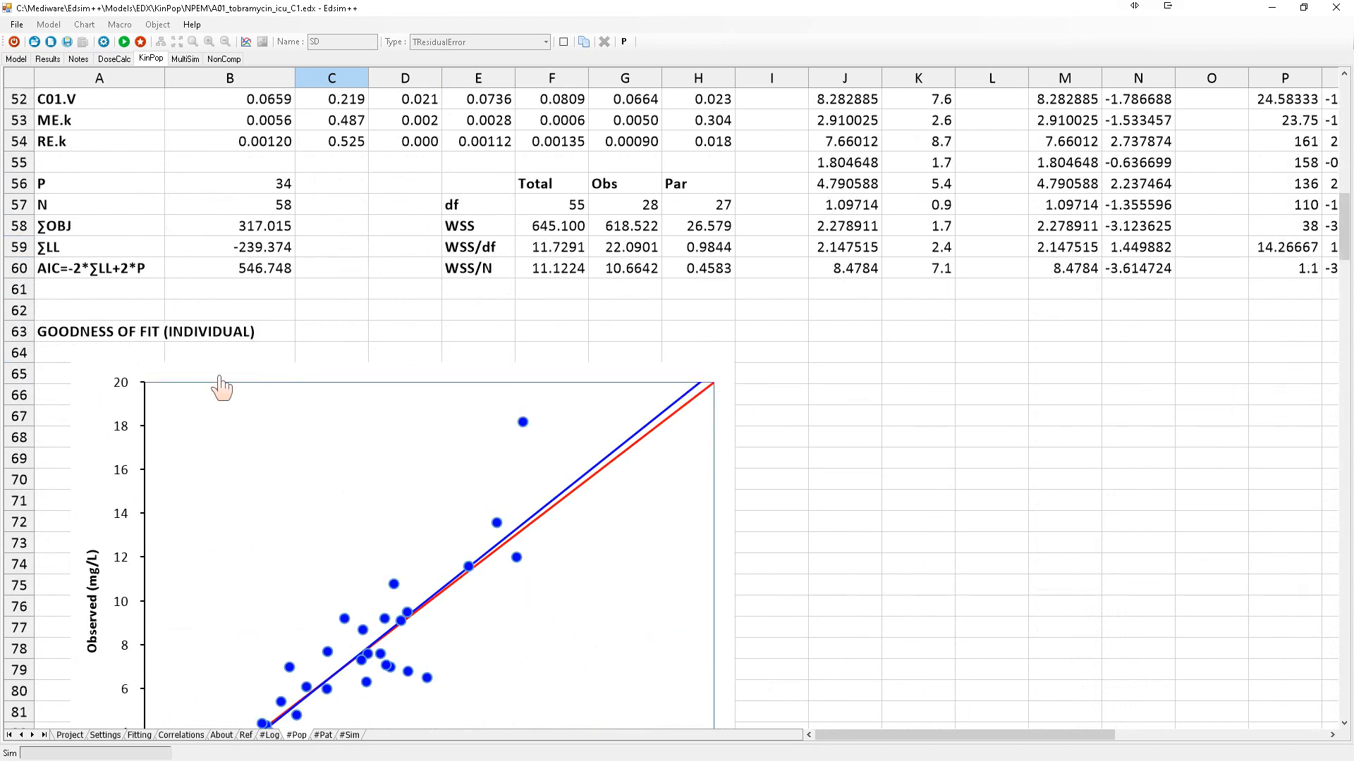
scroll(310, 395, down, 4)
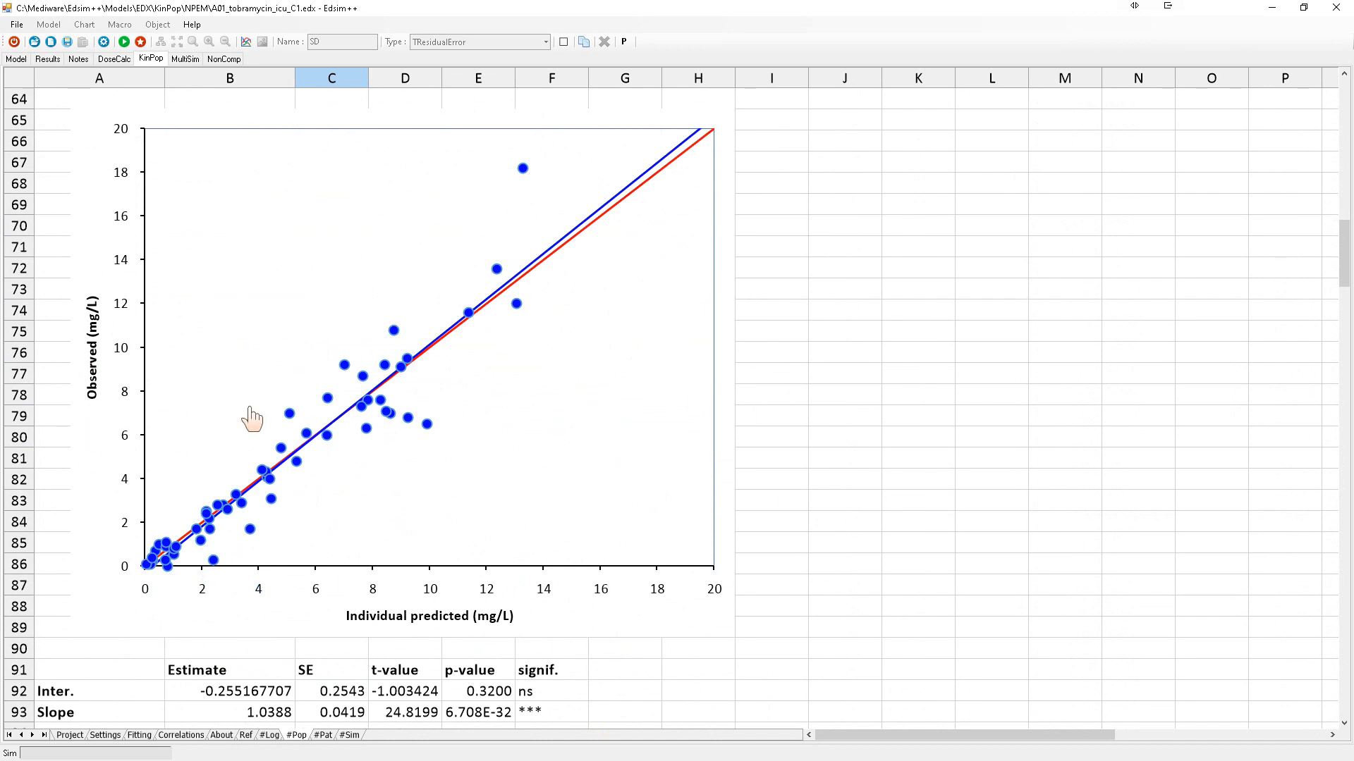
scroll(251, 418, down, 11)
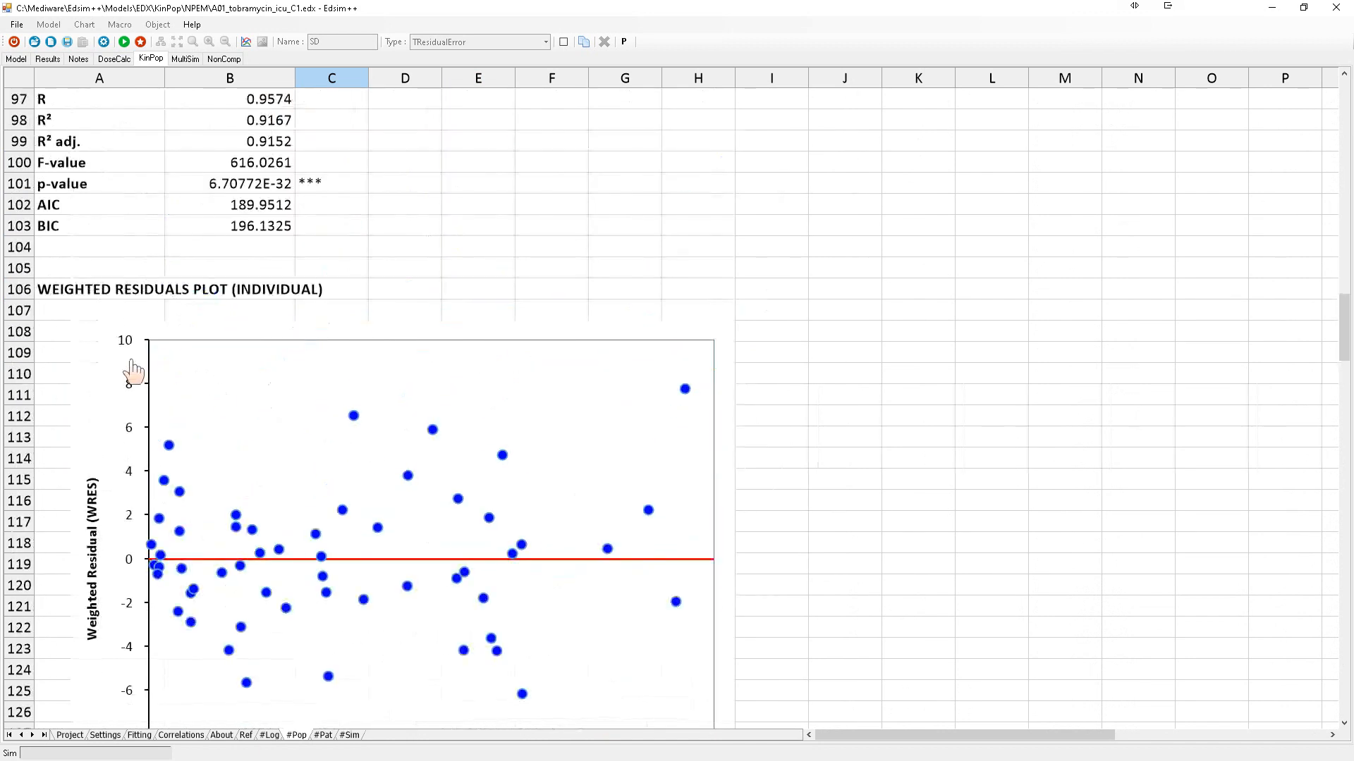
scroll(335, 402, down, 4)
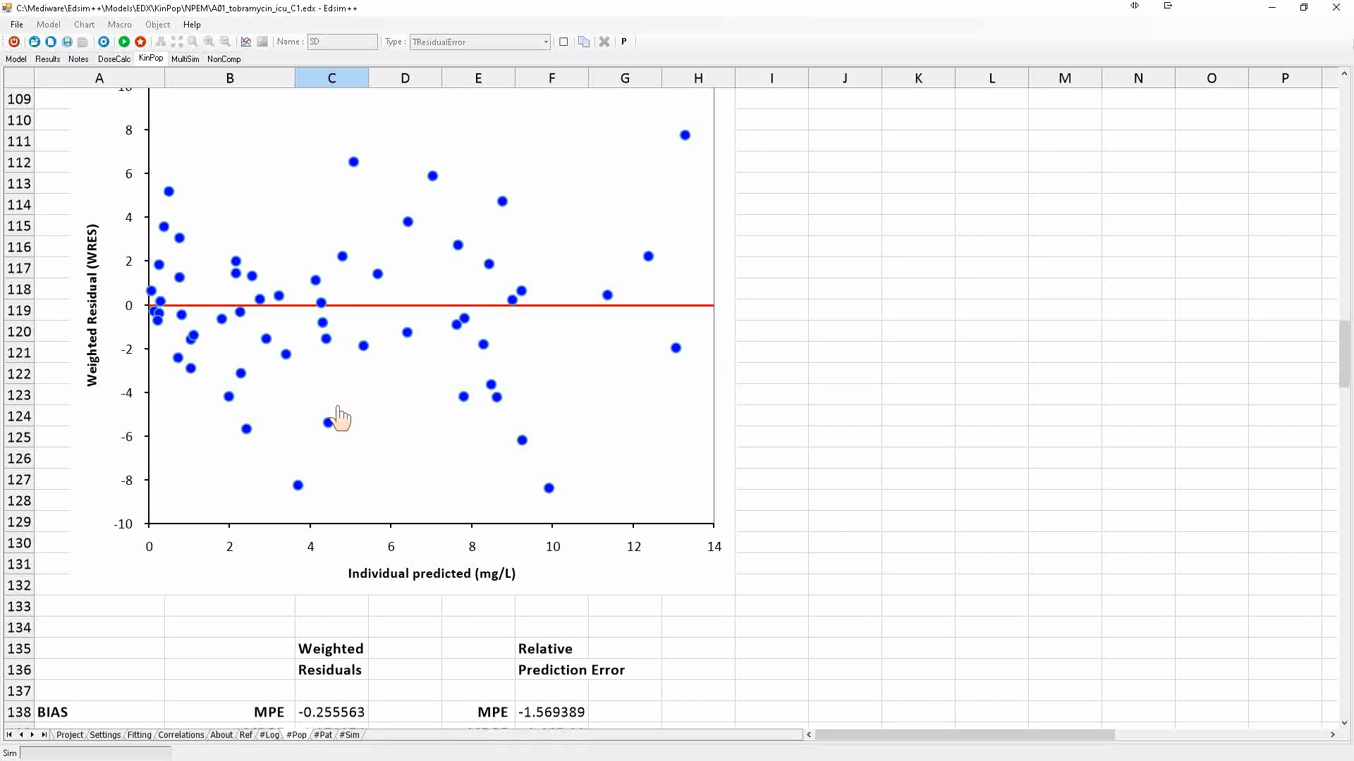
scroll(339, 419, down, 11)
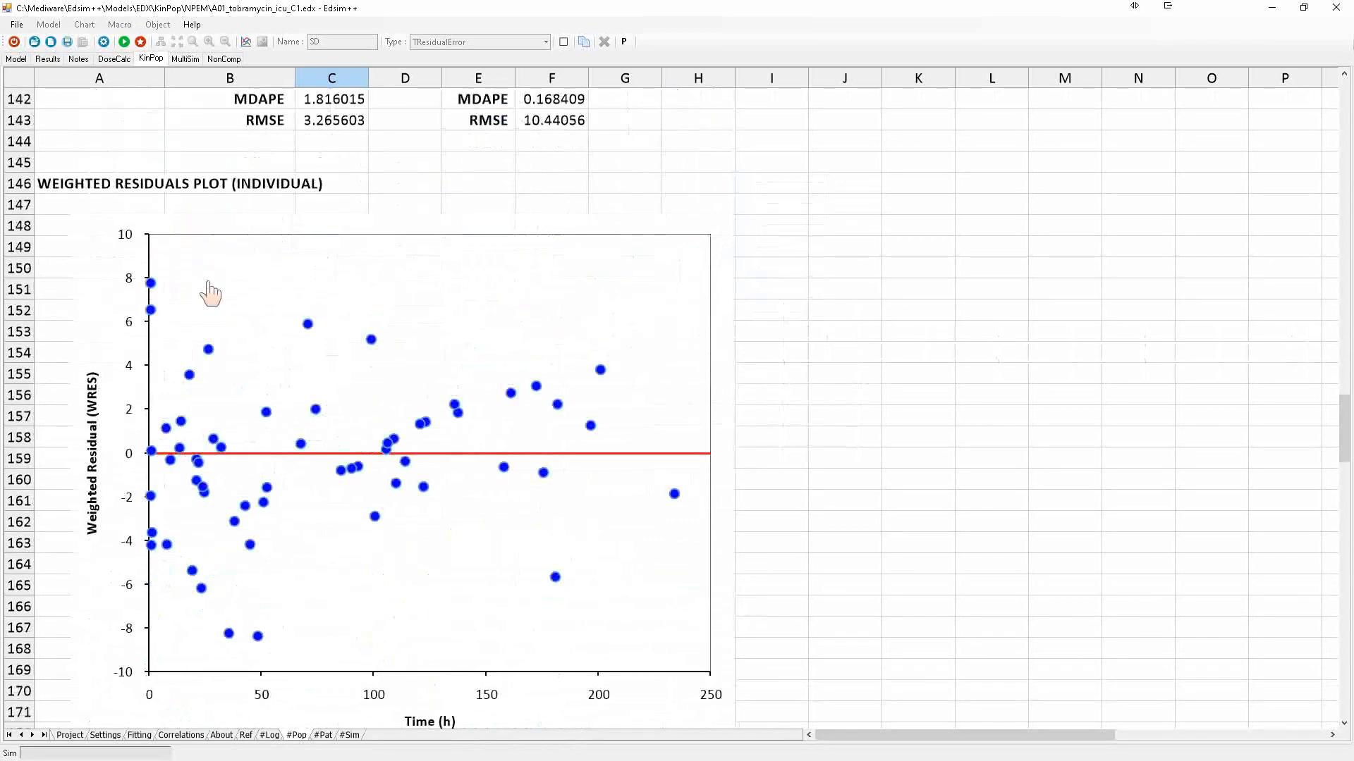
scroll(220, 526, down, 6)
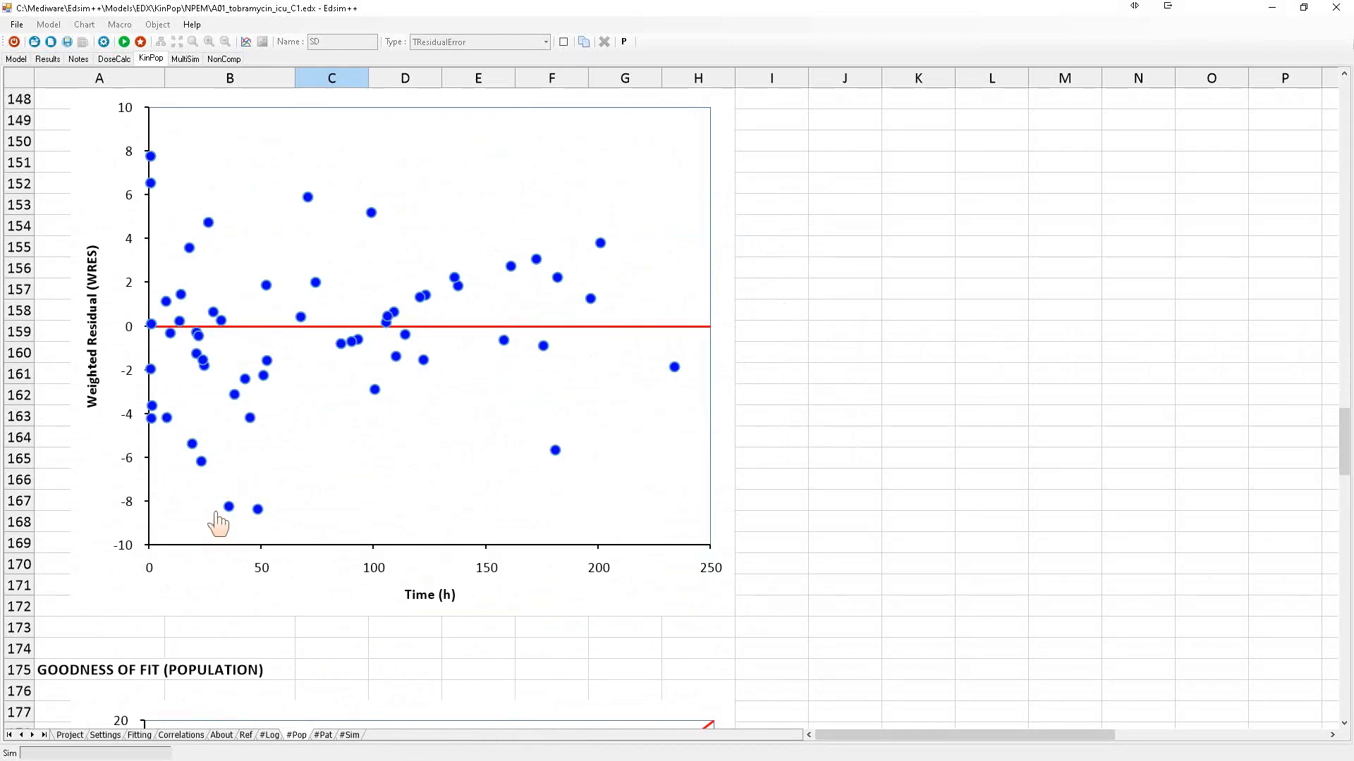
Examine the population goodness-of-fit plot, the population weighted residuals and their bias and precision, and return to the parameter tables
scroll(136, 423, down, 3)
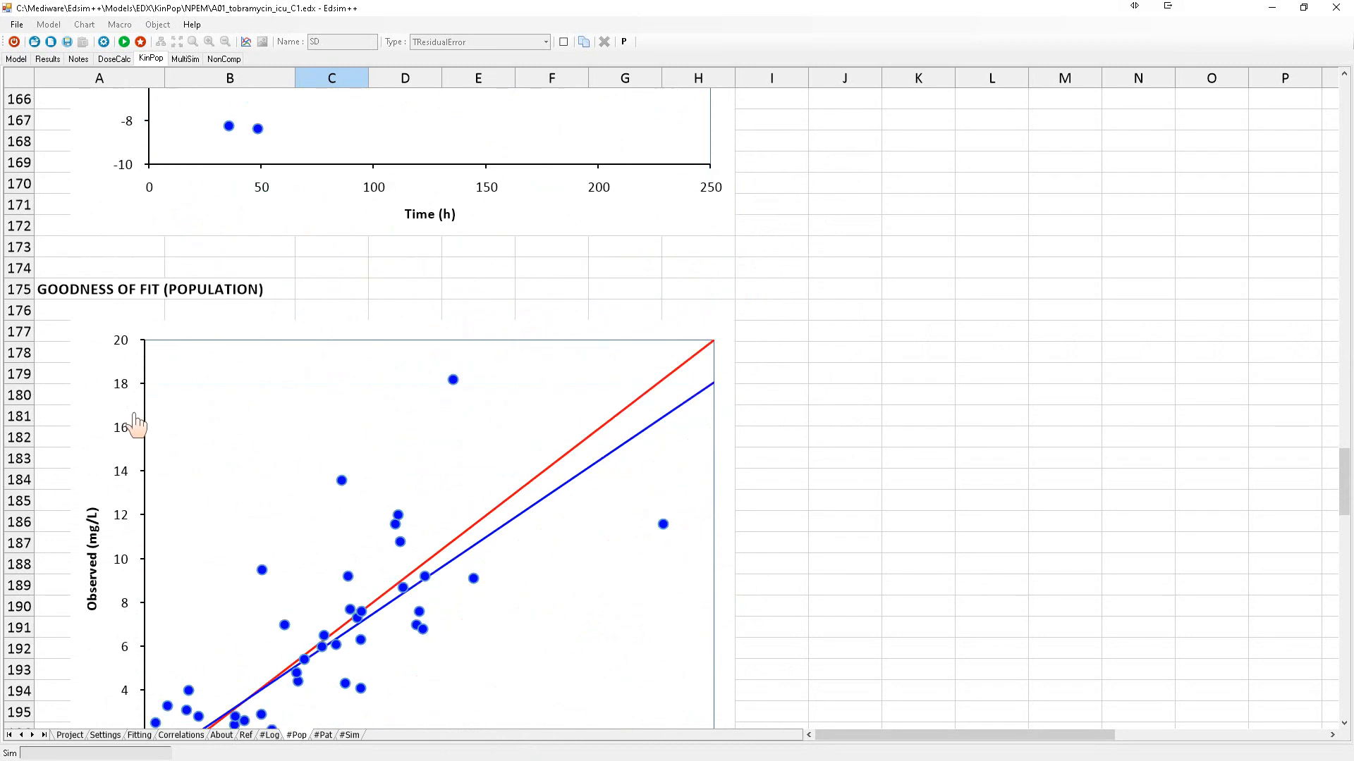
scroll(321, 468, down, 3)
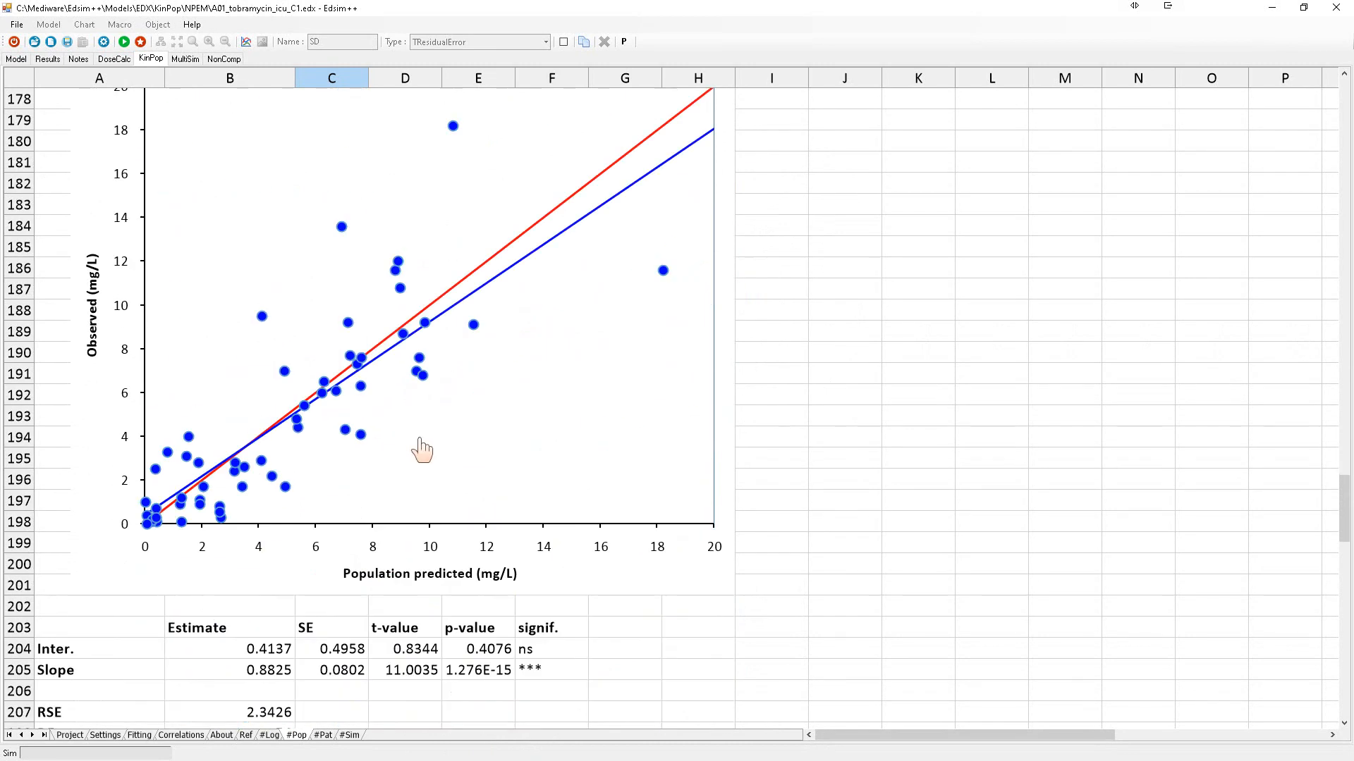
scroll(520, 441, down, 13)
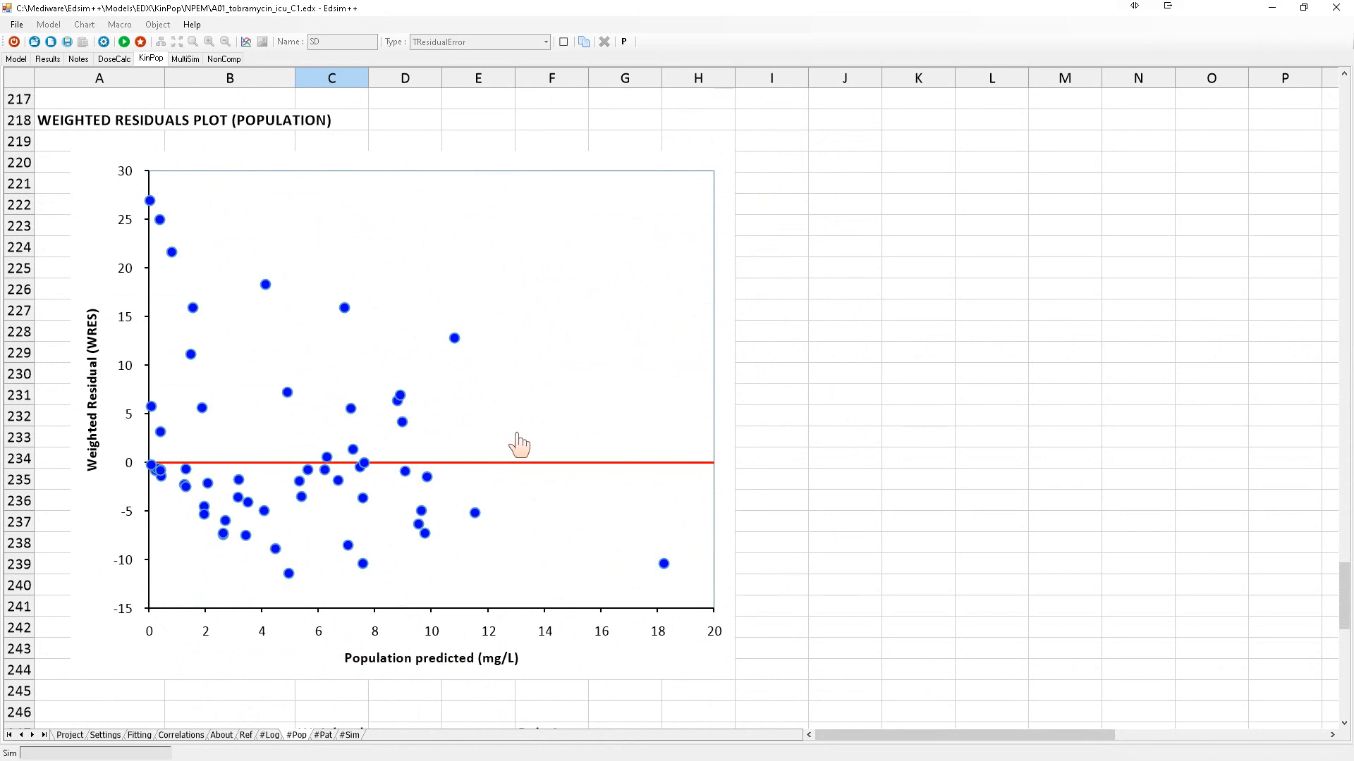
scroll(435, 428, down, 4)
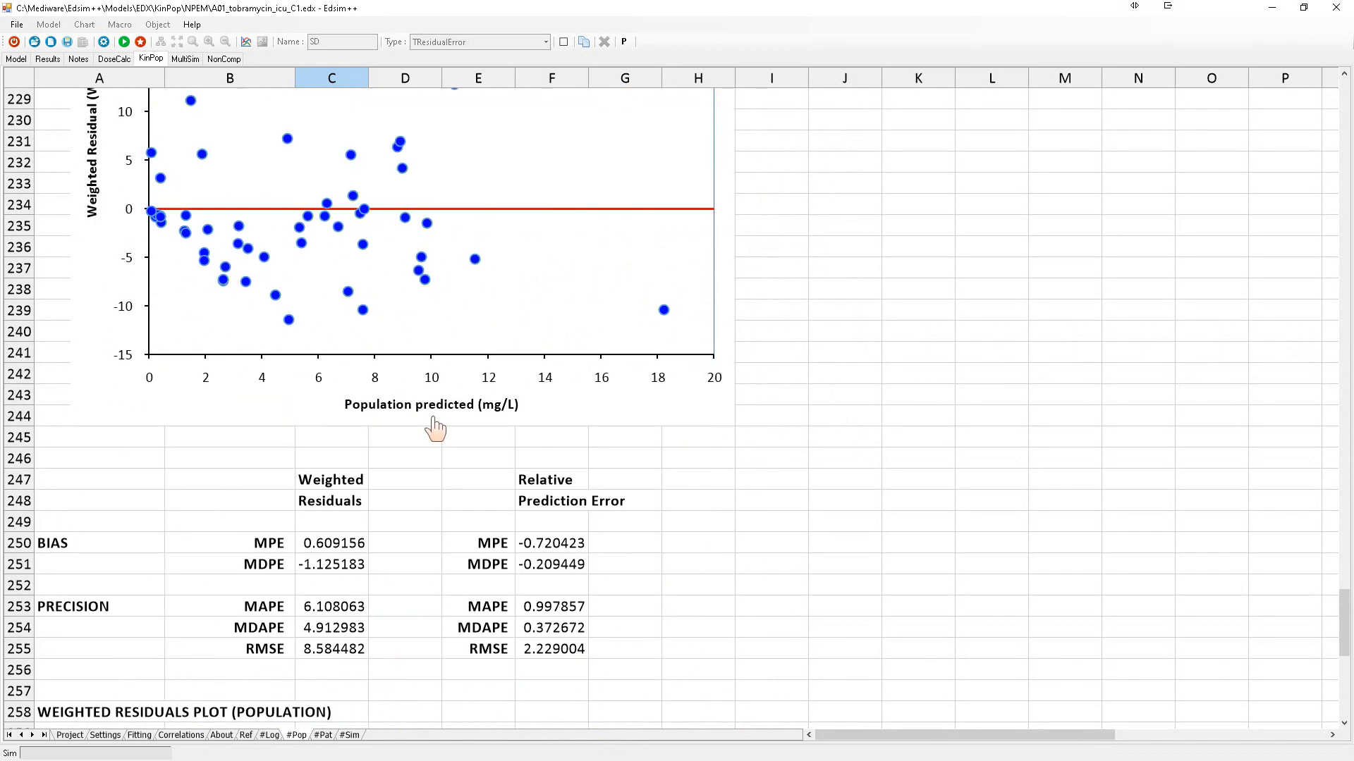
scroll(435, 427, down, 13)
scroll(435, 428, up, 20)
scroll(434, 428, up, 20)
scroll(425, 471, up, 20)
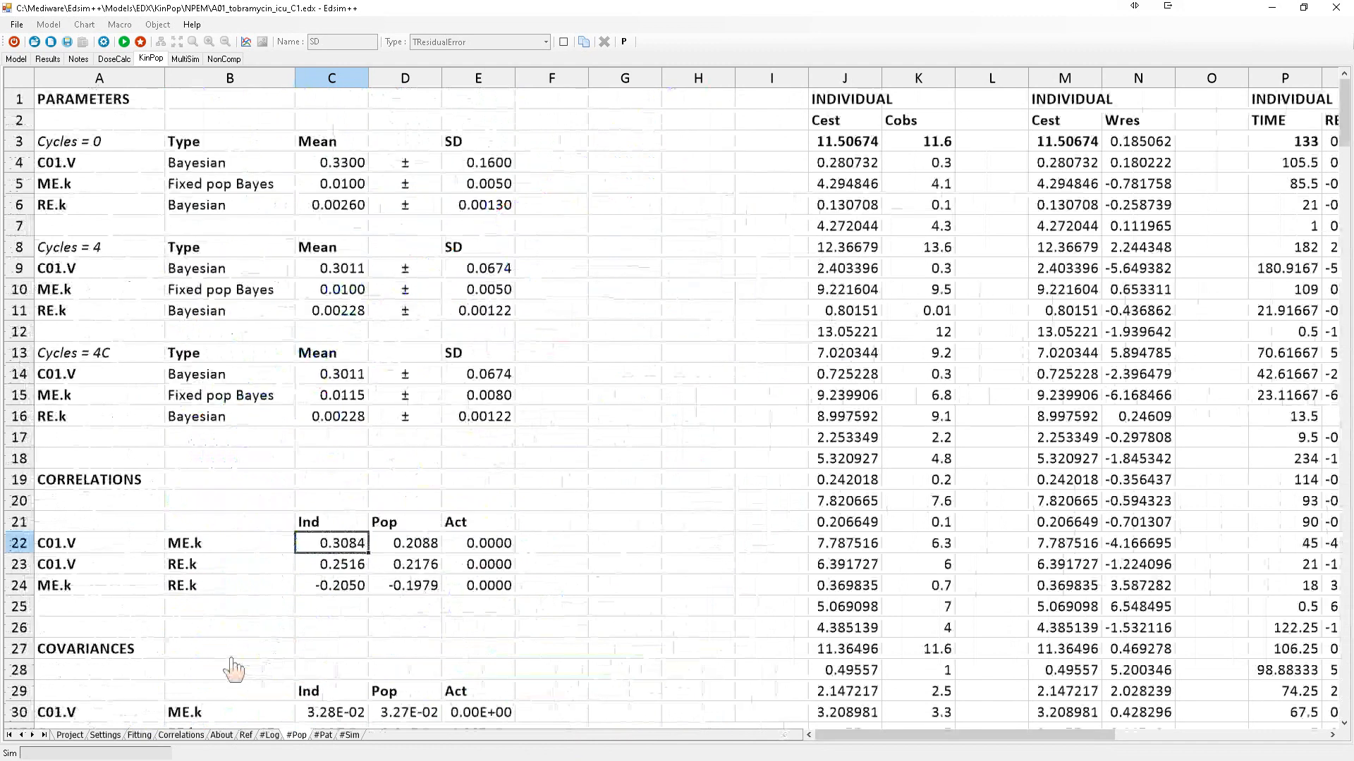
Open the per-patient results and review the patient list and each patient's fitted parameters
click(300, 736)
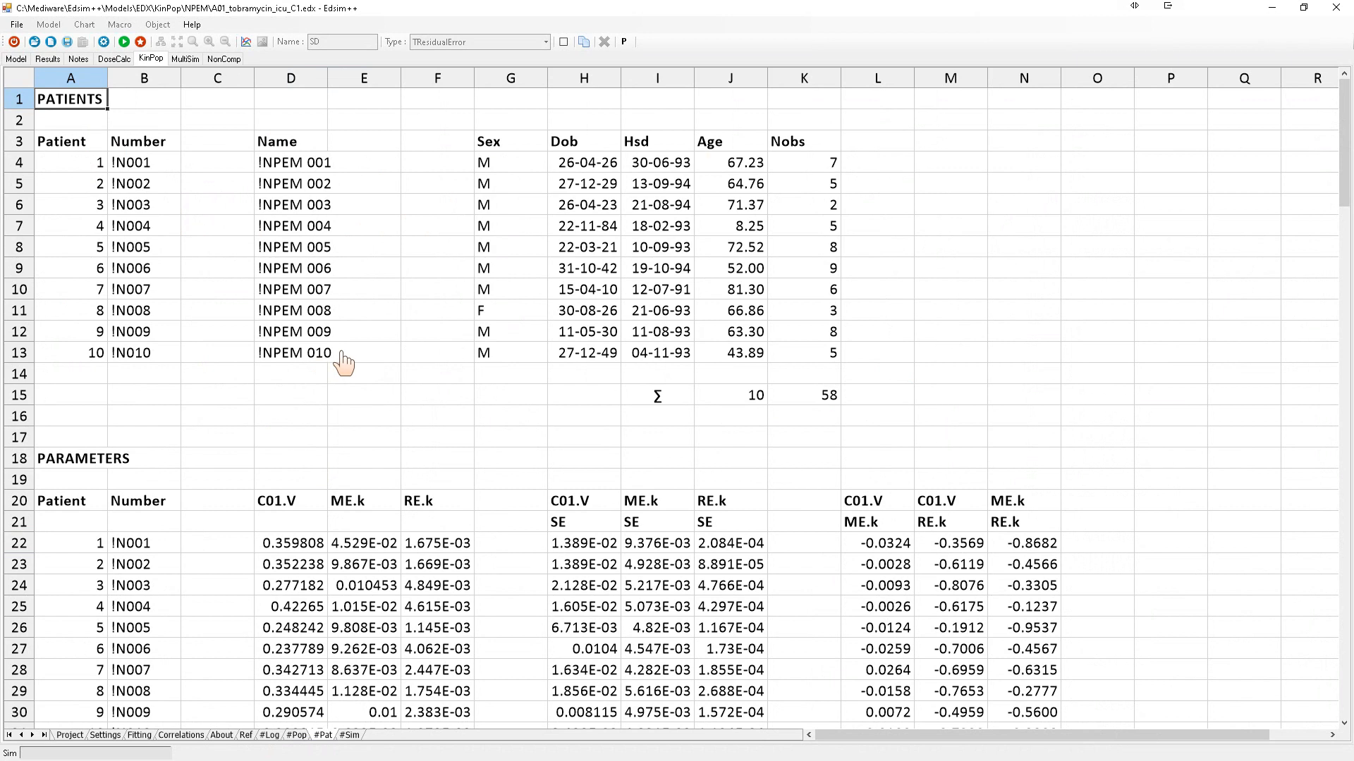
scroll(343, 363, down, 2)
scroll(343, 363, up, 2)
scroll(501, 326, down, 4)
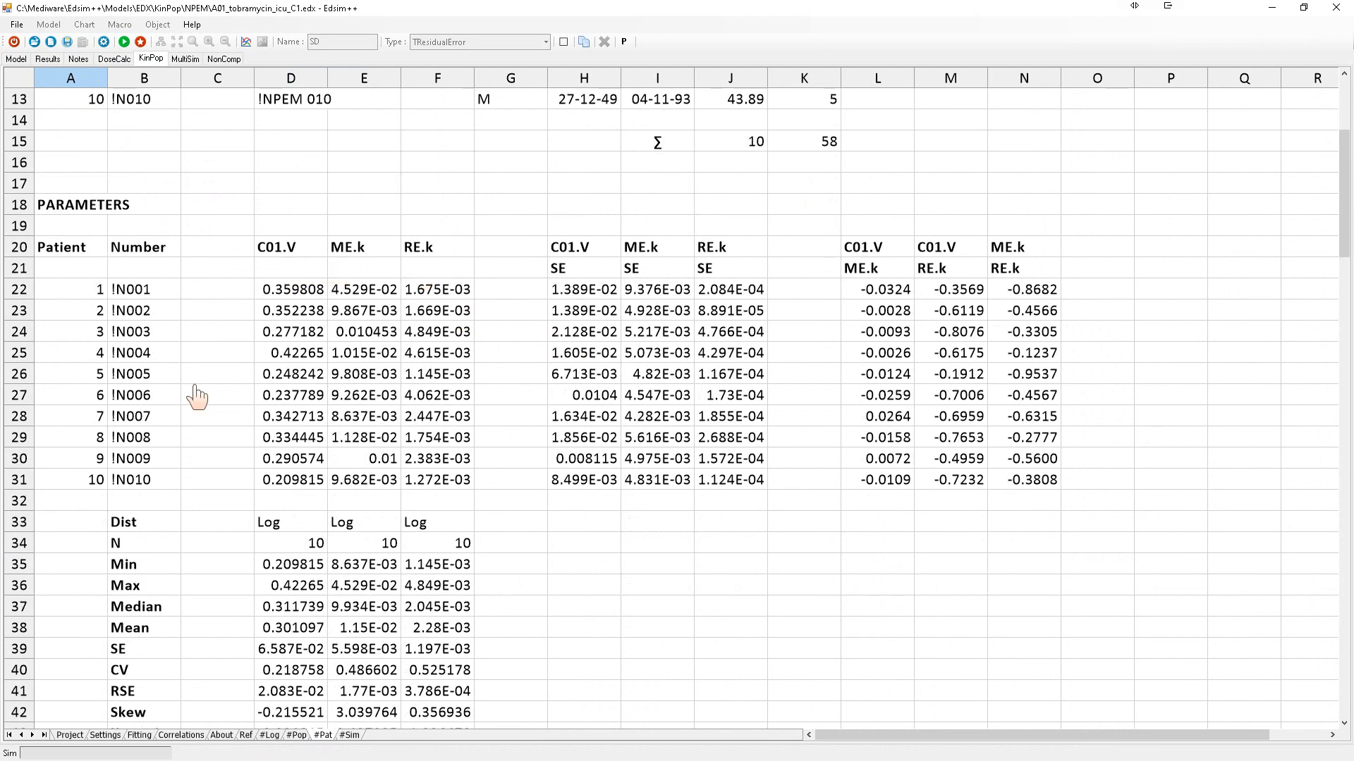
Review the per-patient fit statistics and compare the observed with the estimated concentrations for each patient
scroll(200, 427, down, 8)
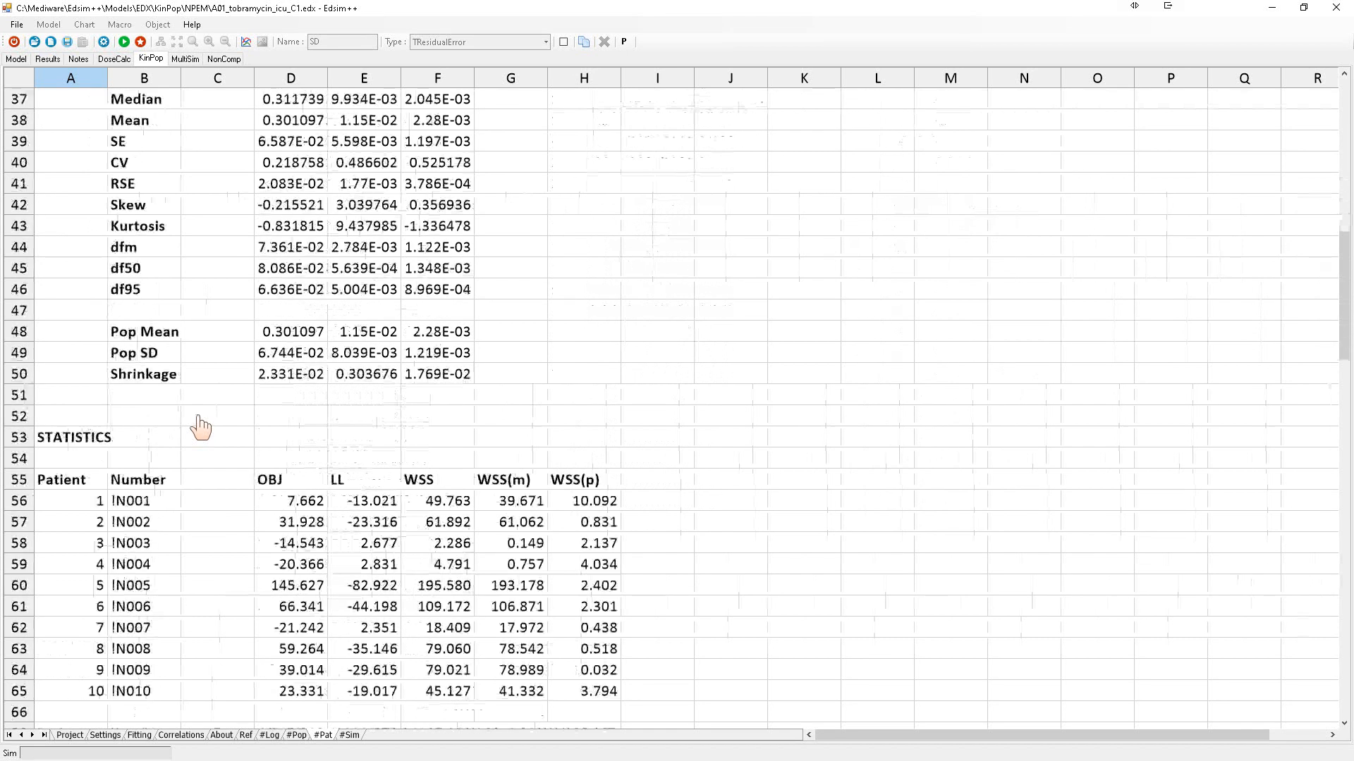
scroll(200, 427, down, 7)
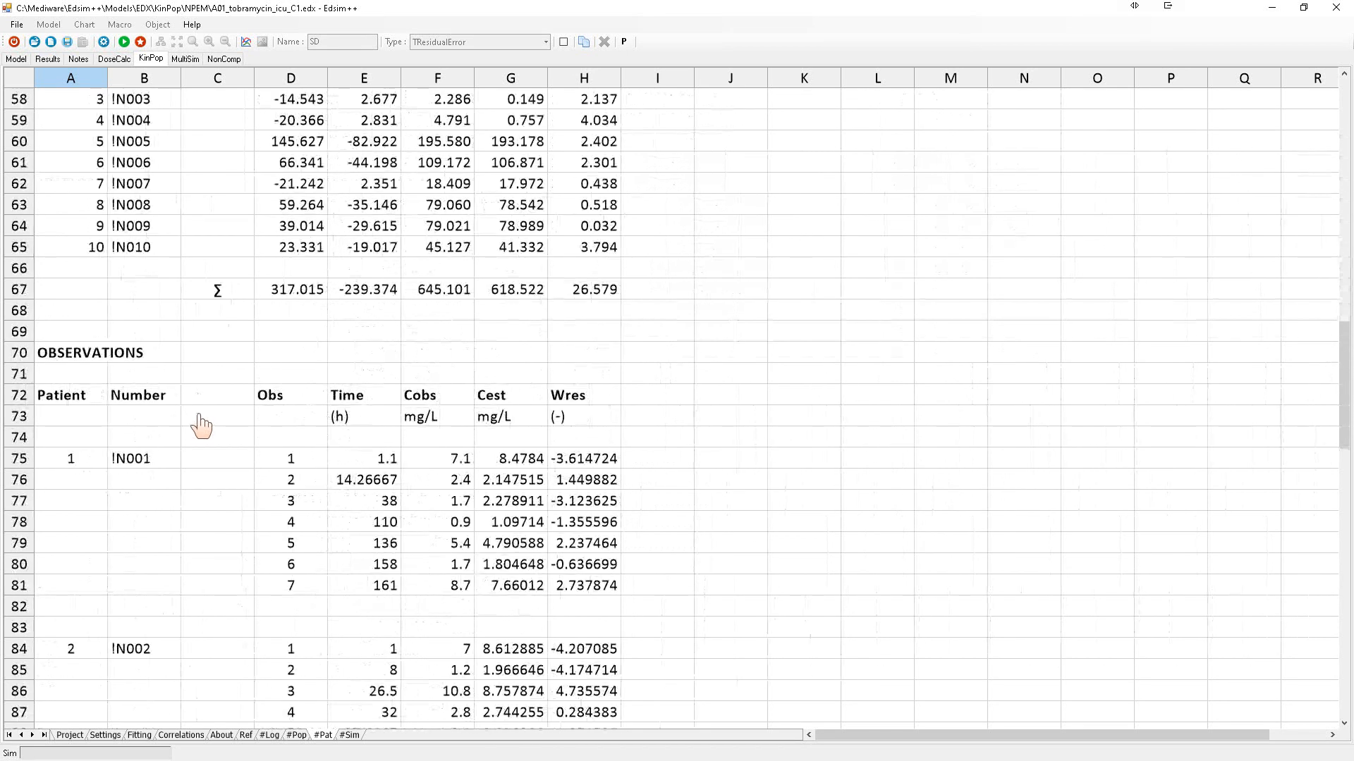
scroll(200, 426, down, 3)
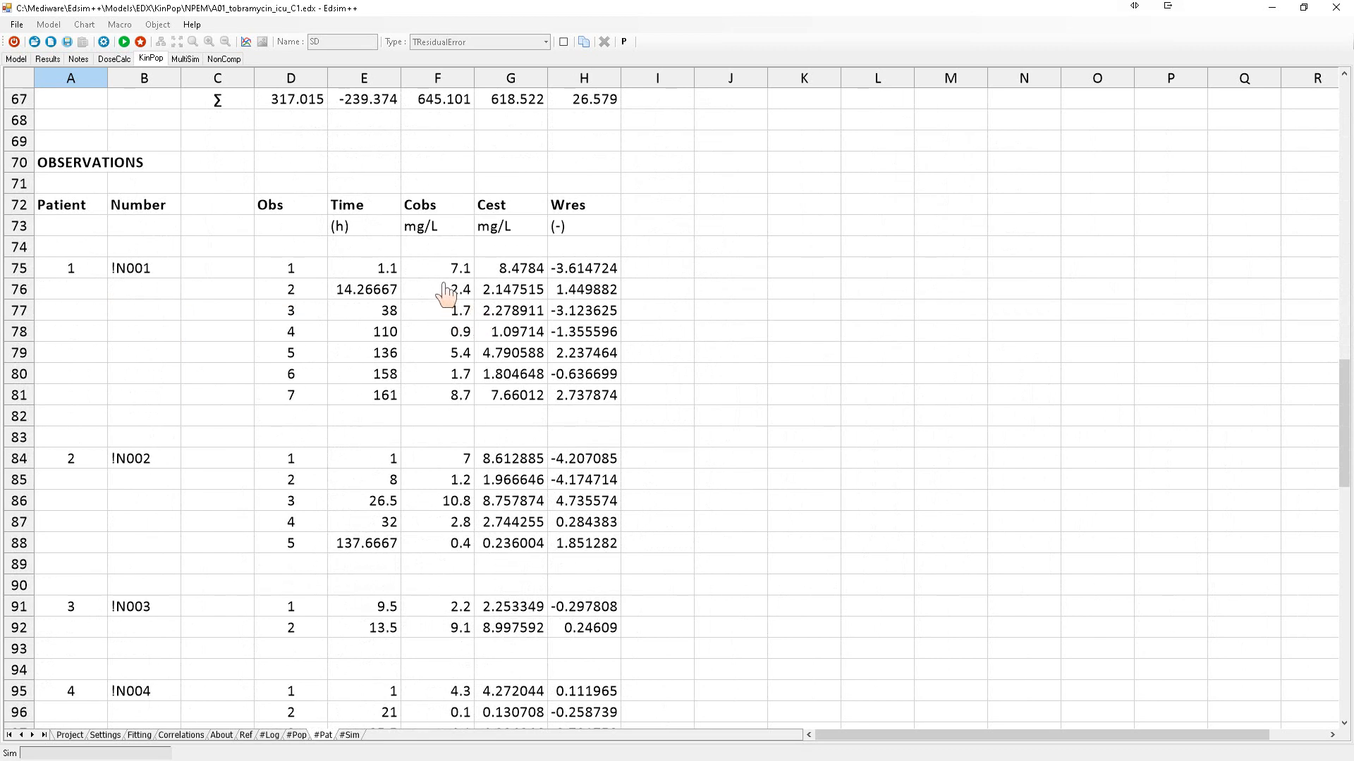
scroll(503, 364, down, 20)
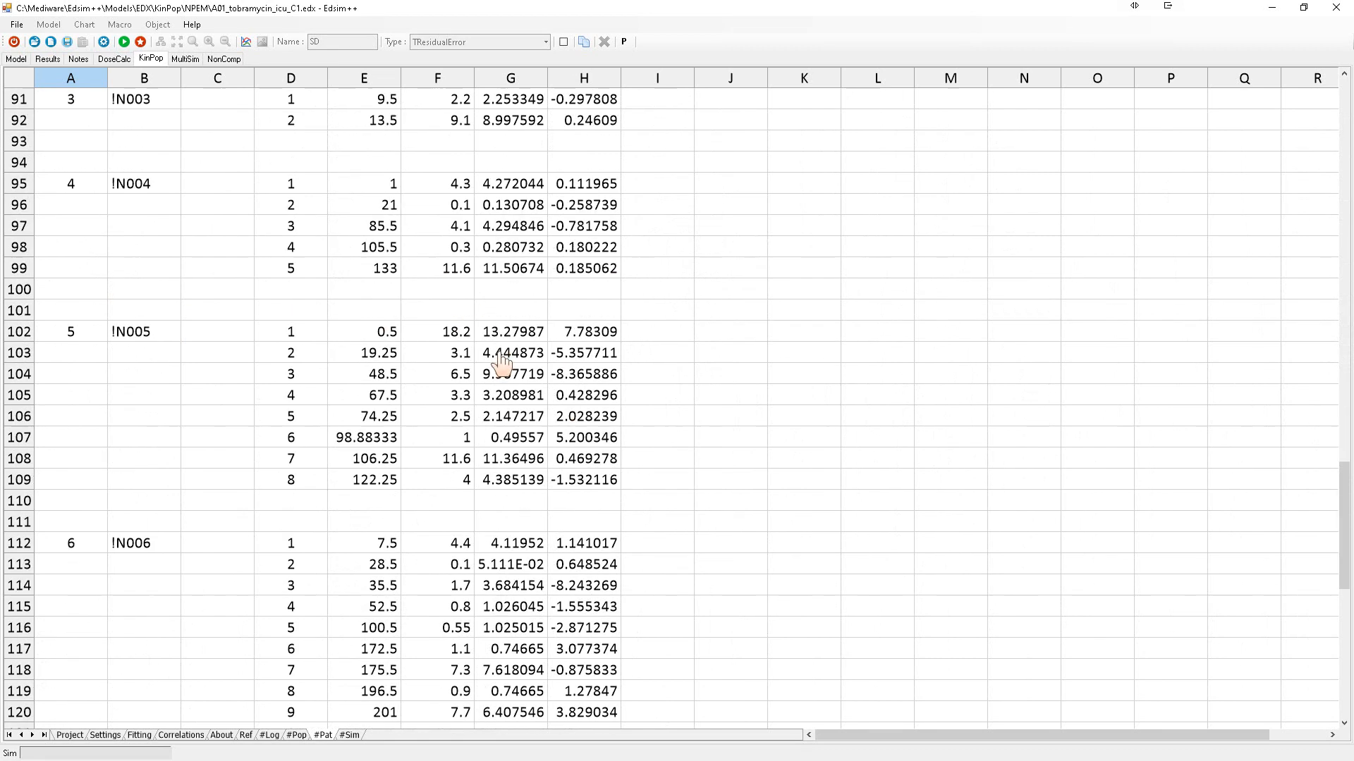
scroll(504, 362, up, 3)
scroll(504, 363, up, 20)
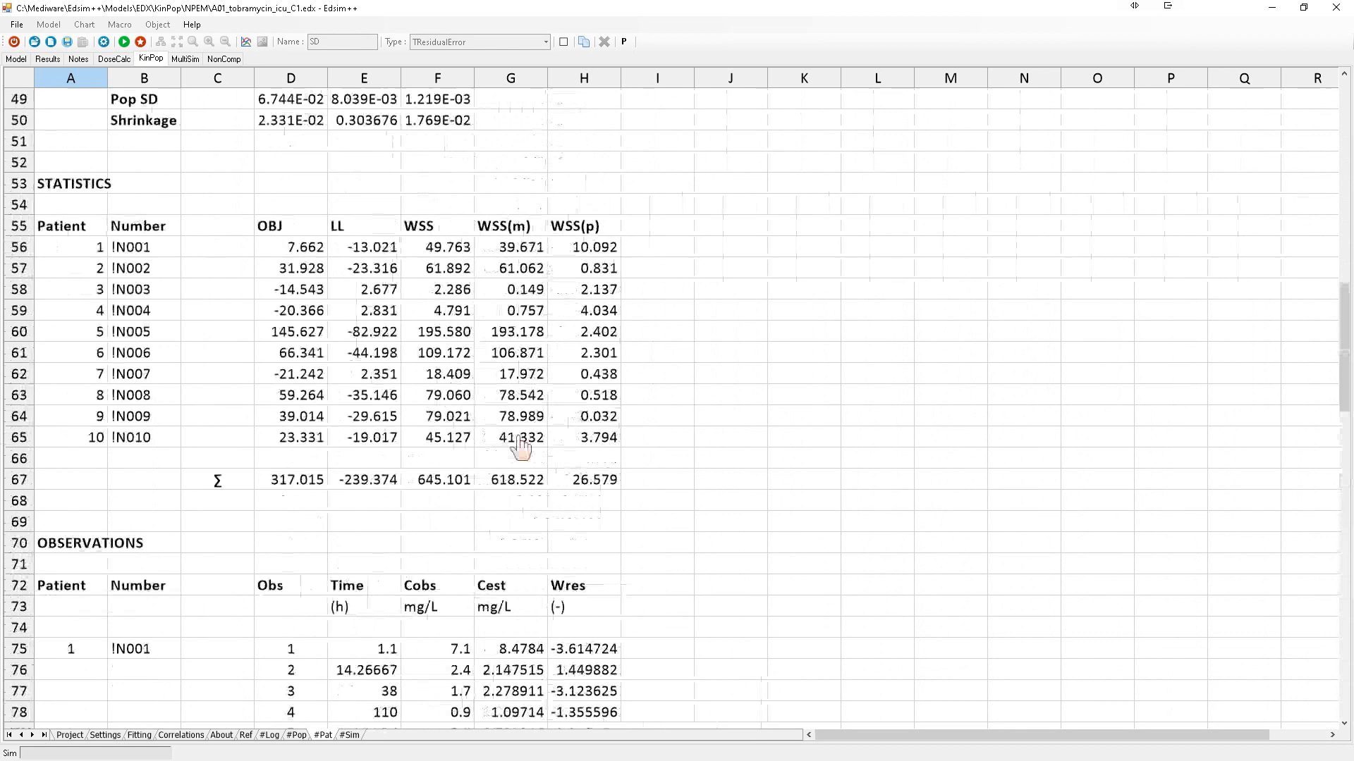
Examine the simulation plots of the patients' individual and population curves against the observations, and return to patient 1
click(351, 738)
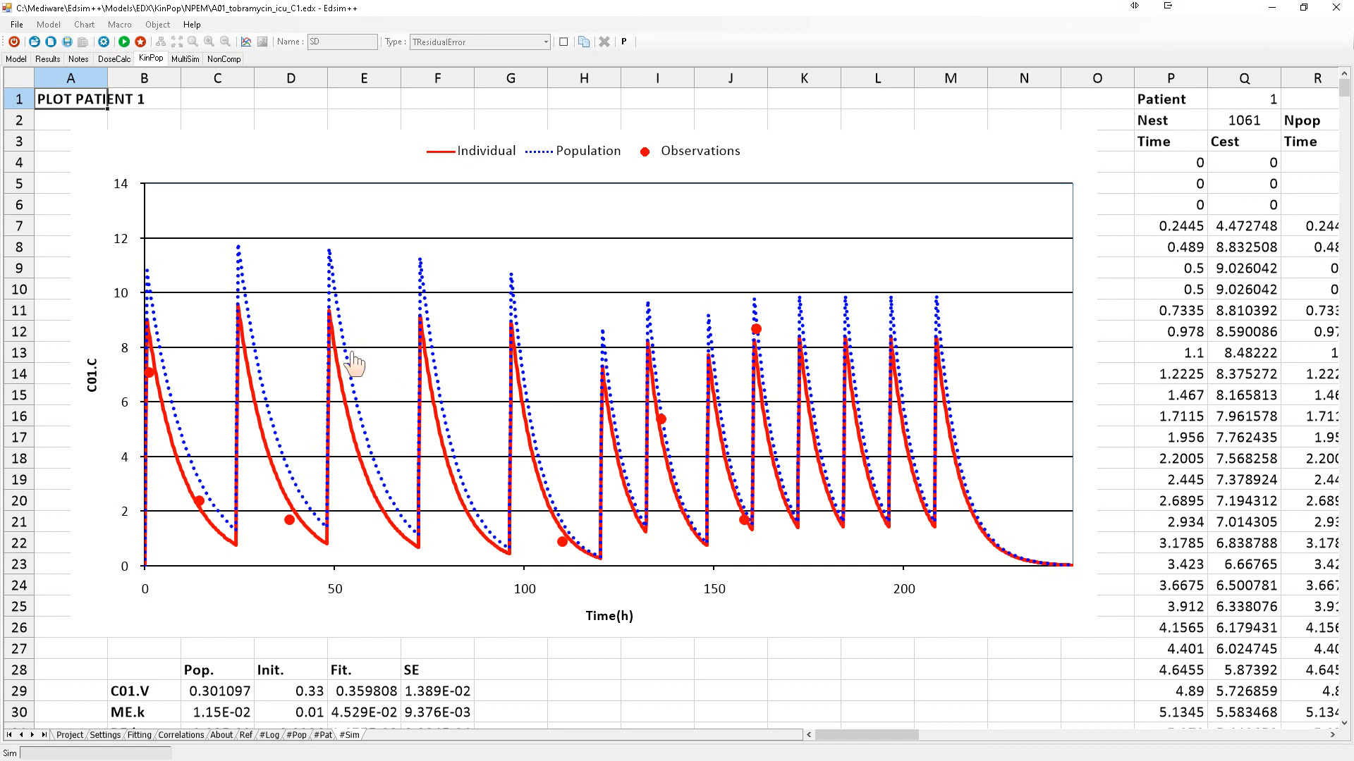
scroll(352, 363, down, 17)
scroll(360, 368, down, 17)
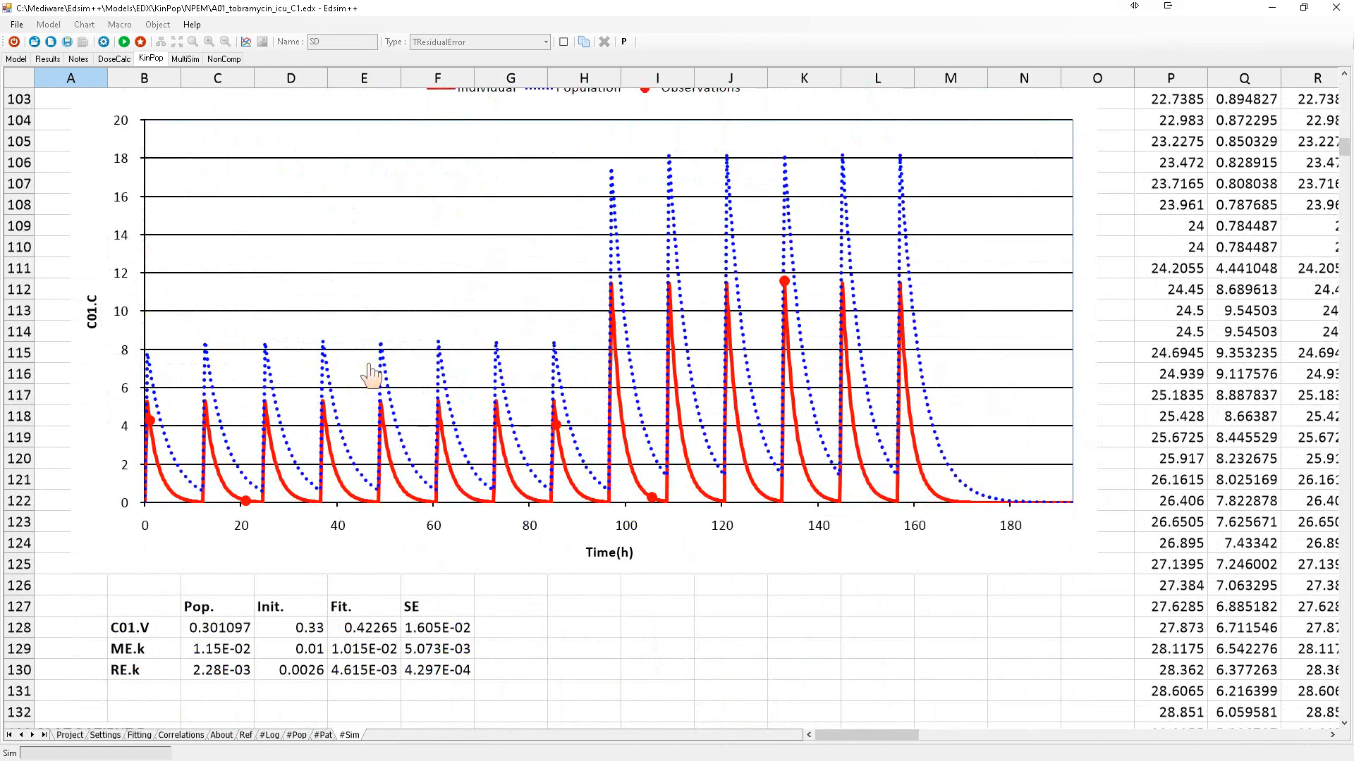
scroll(496, 363, down, 12)
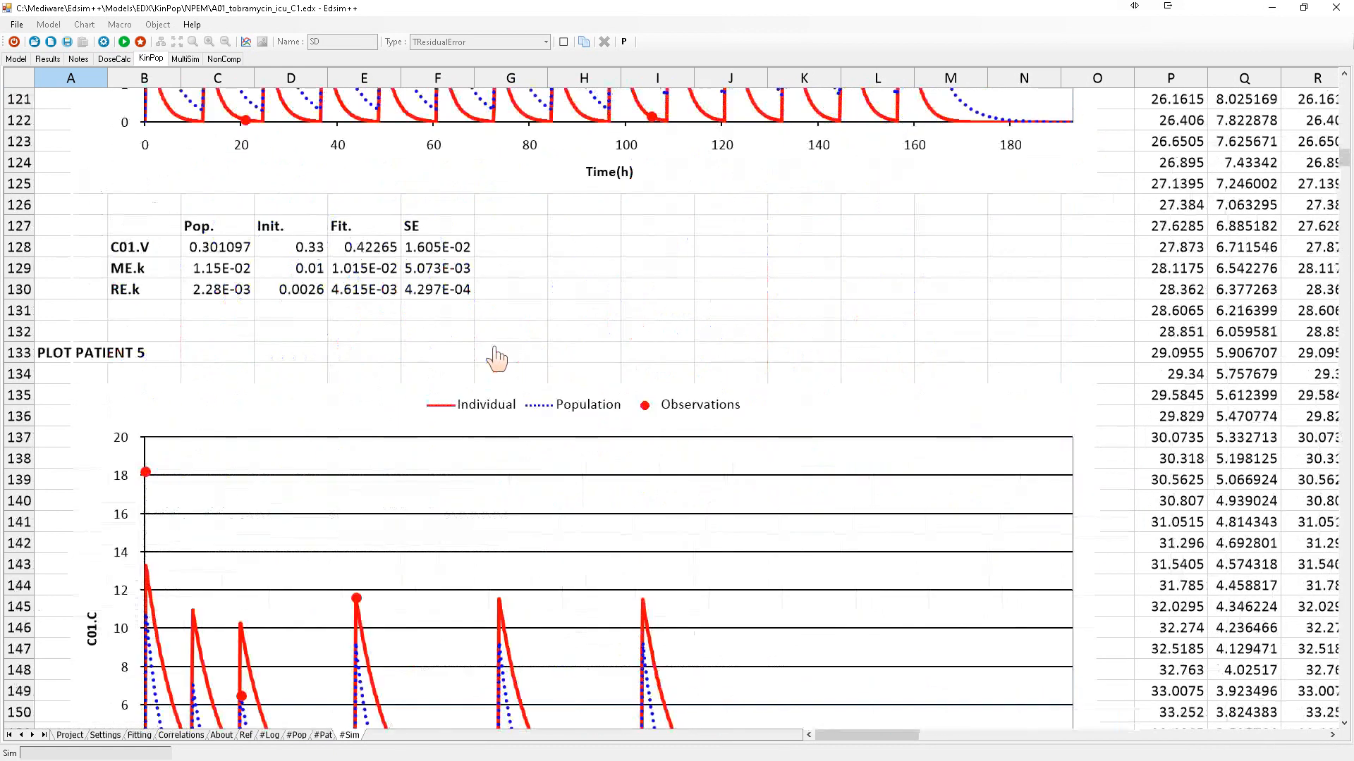
scroll(497, 367, down, 20)
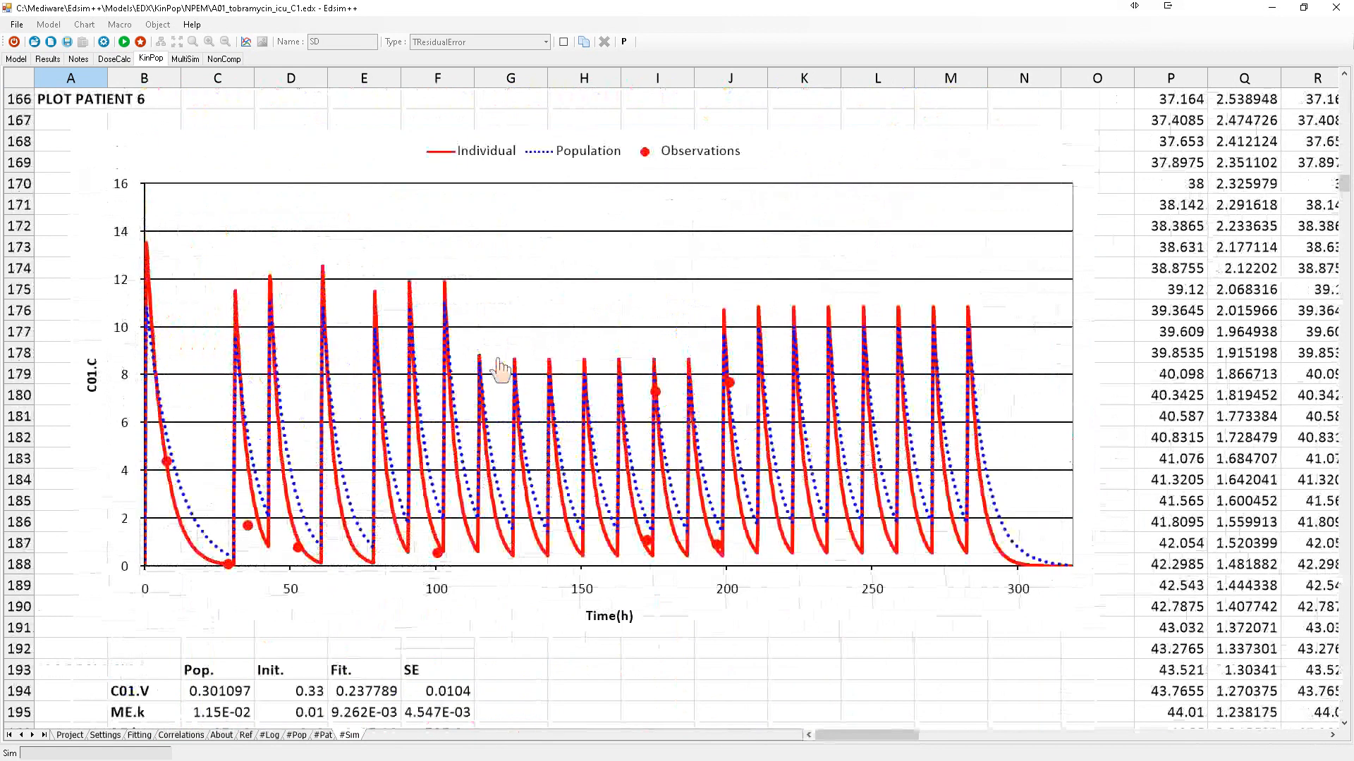
scroll(502, 376, down, 9)
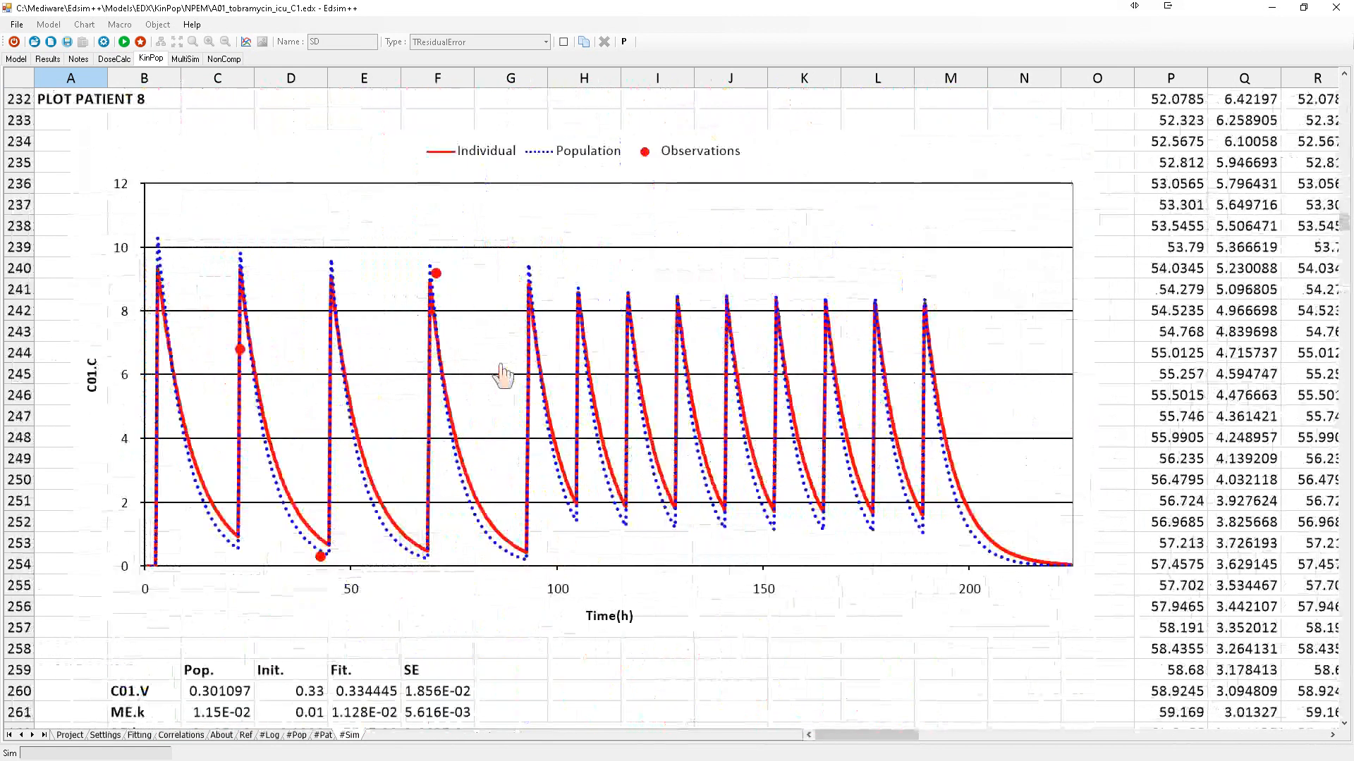
scroll(502, 376, up, 12)
scroll(503, 374, up, 20)
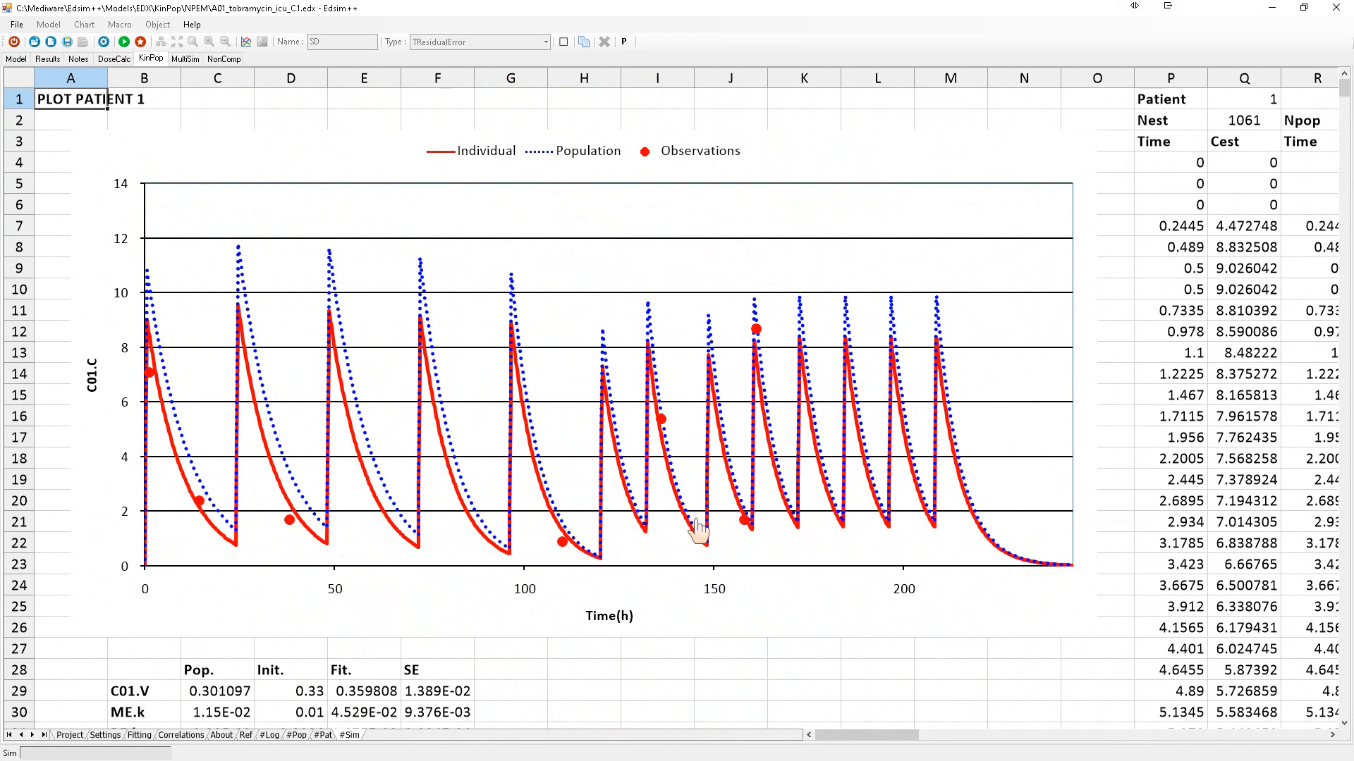
Return to the fitting page and export the analysis results as a report to Excel
click(695, 541)
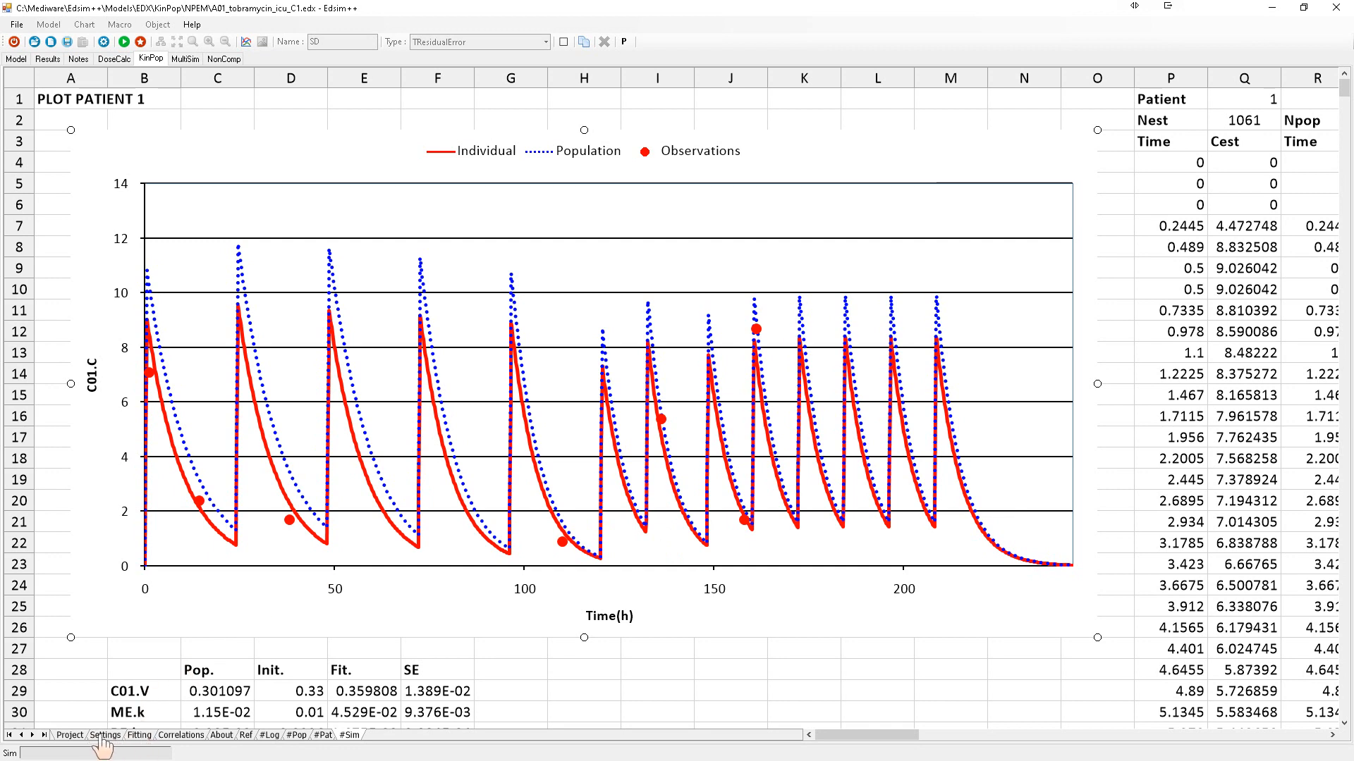
click(139, 736)
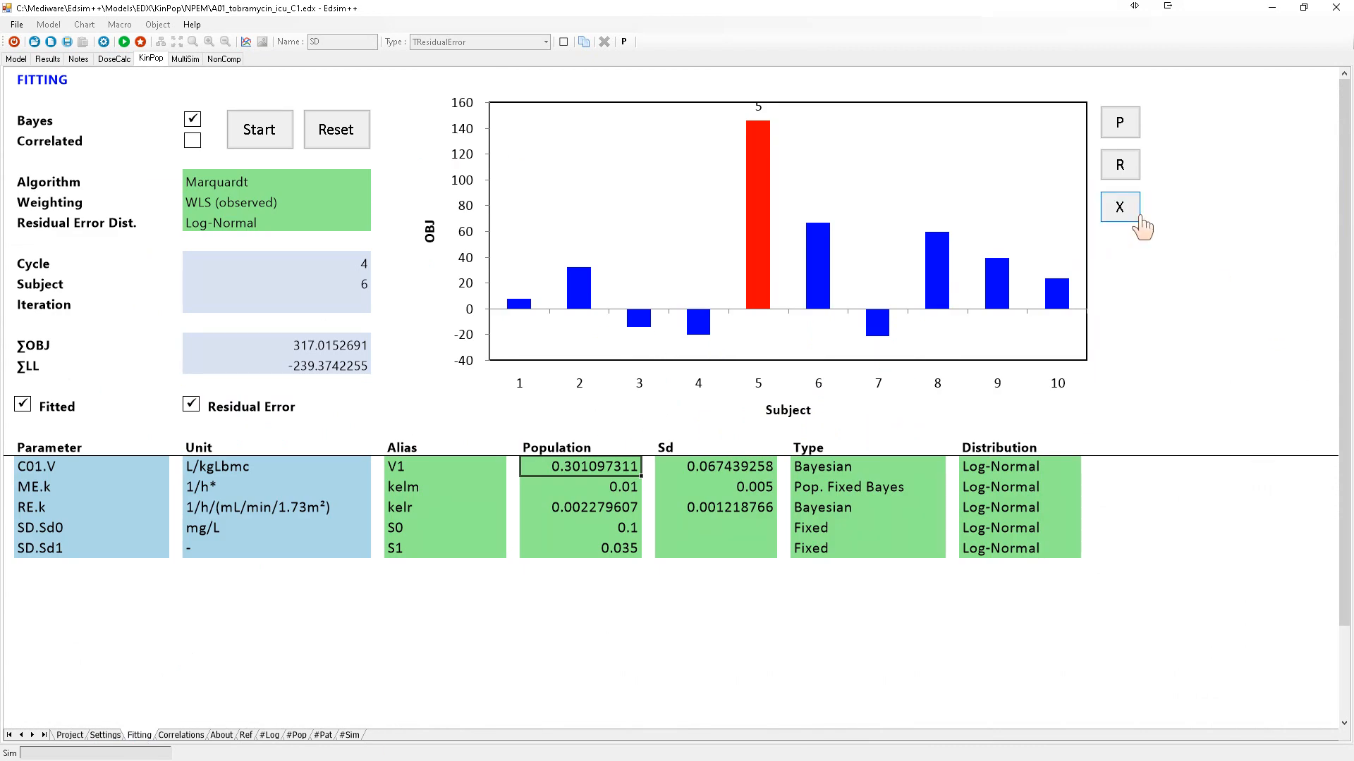
click(1120, 208)
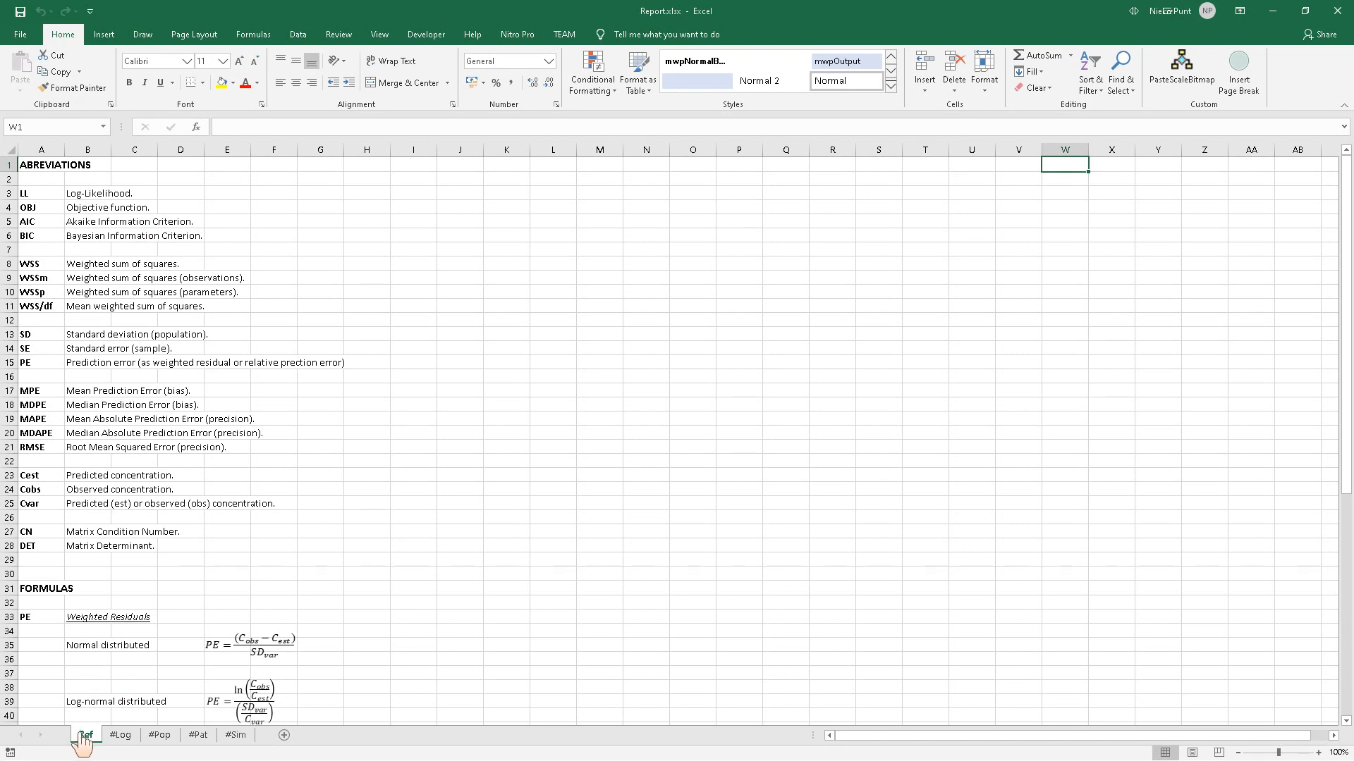
Examine the reference sheet's abbreviations and formulas and the analysis log with its convergence plot in the exported report
scroll(161, 289, down, 6)
scroll(169, 303, down, 8)
scroll(194, 423, up, 14)
click(118, 735)
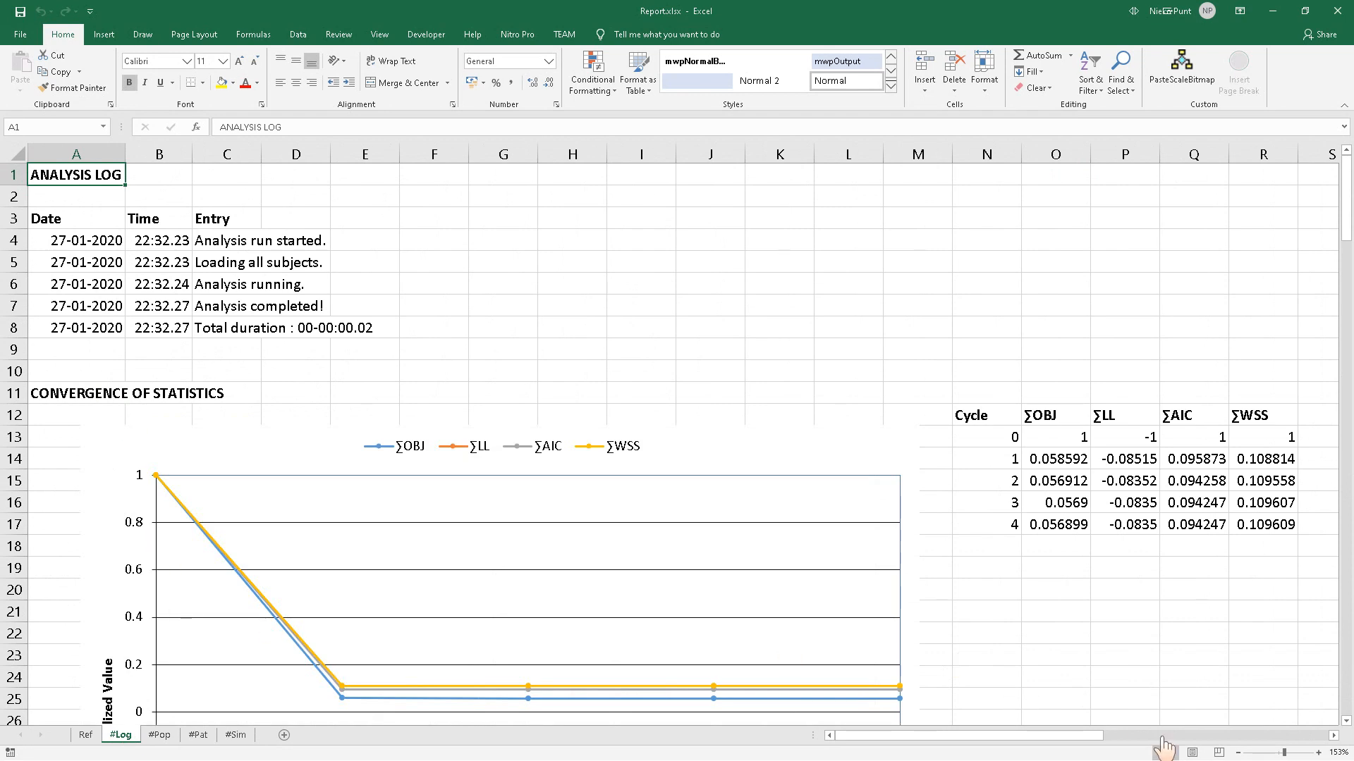
click(1238, 753)
click(1239, 752)
click(1239, 753)
click(1239, 753)
click(1239, 753)
Review the report's population sheet with its parameters, correlations, covariances and residual columns
click(160, 734)
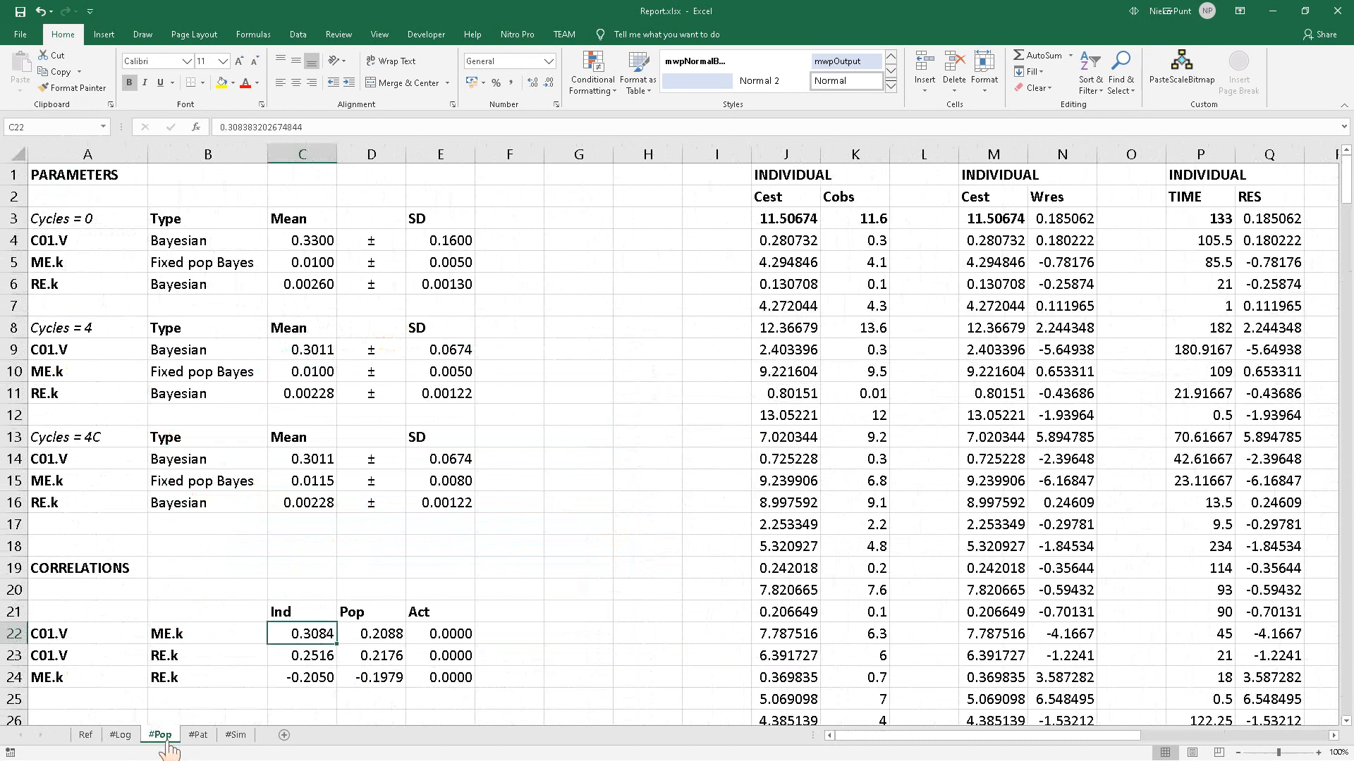
click(1239, 753)
click(1239, 753)
click(1239, 753)
click(1238, 752)
click(1239, 753)
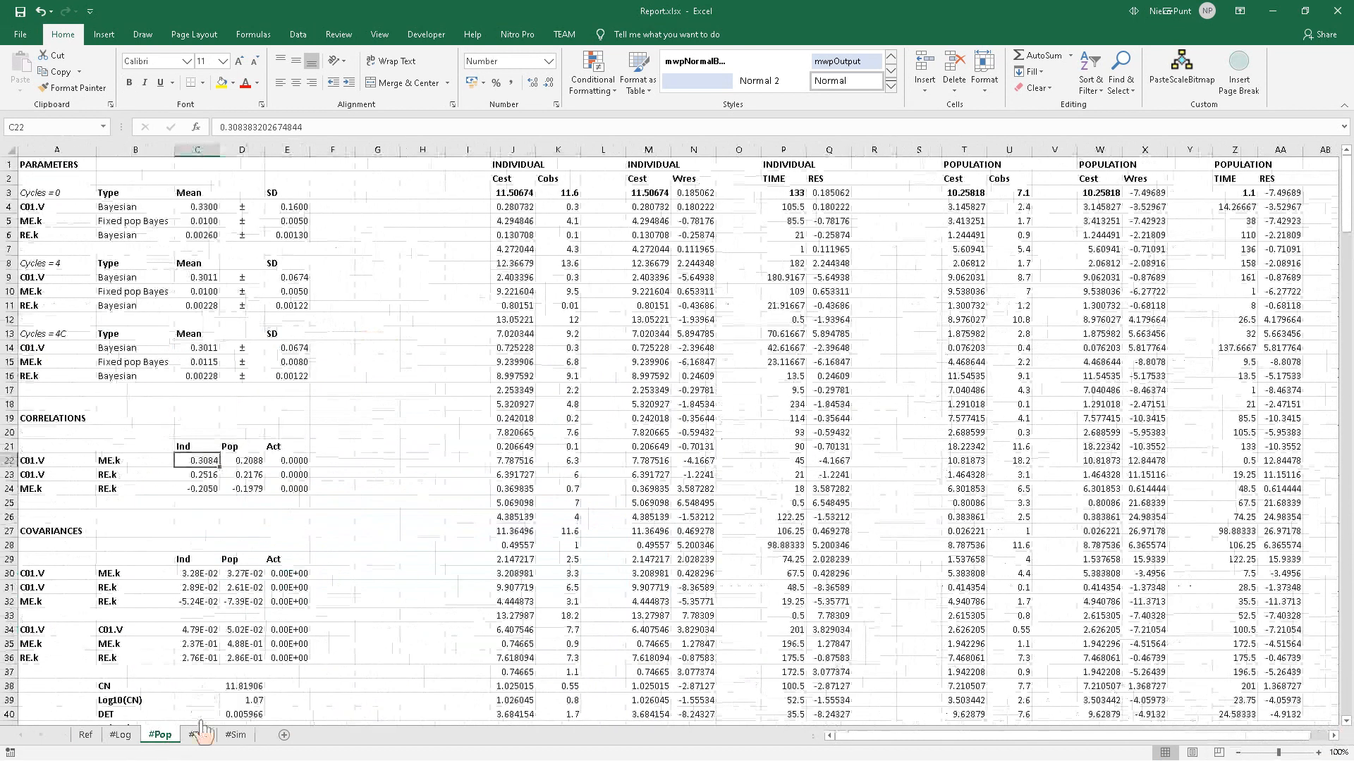
Review the report's patient sheet with its patient list and each patient's fitted parameters
click(198, 735)
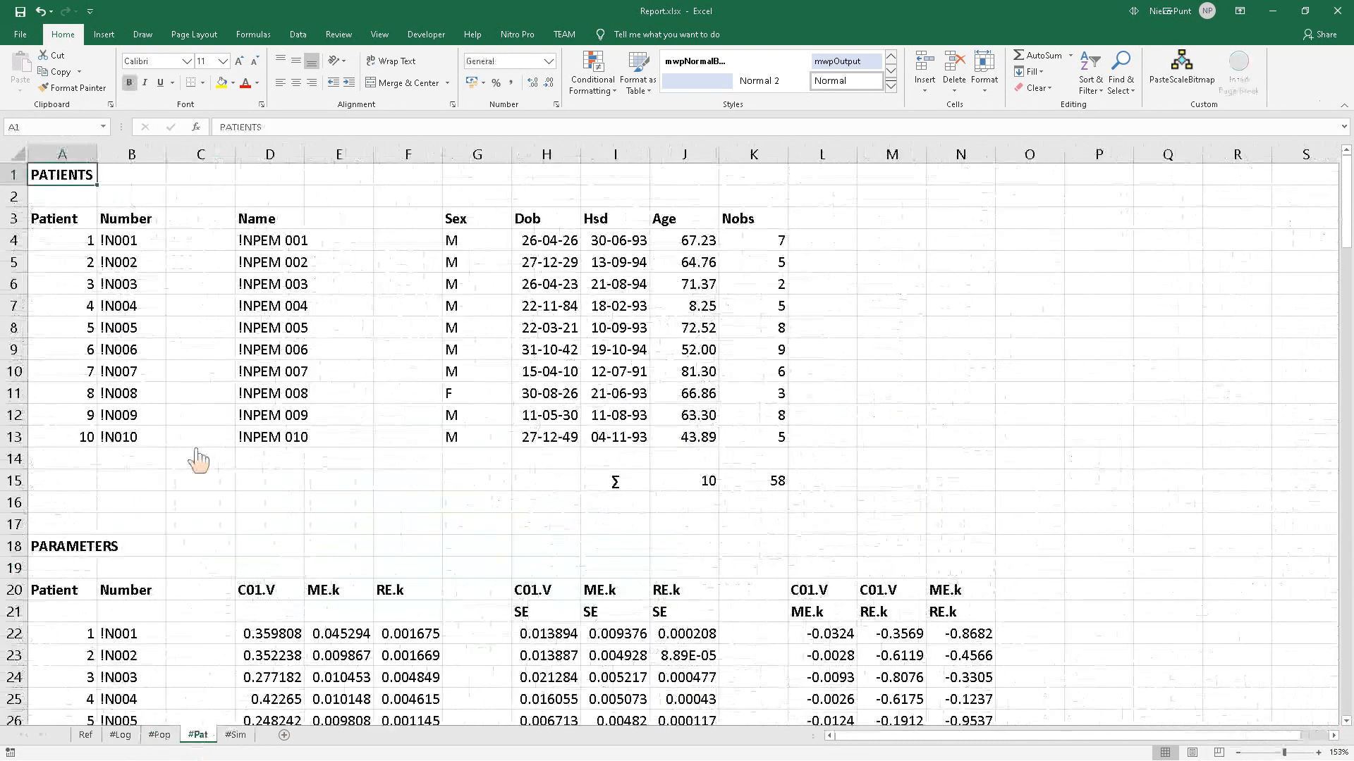
click(1238, 753)
click(1239, 753)
click(1239, 753)
click(1238, 753)
click(1239, 753)
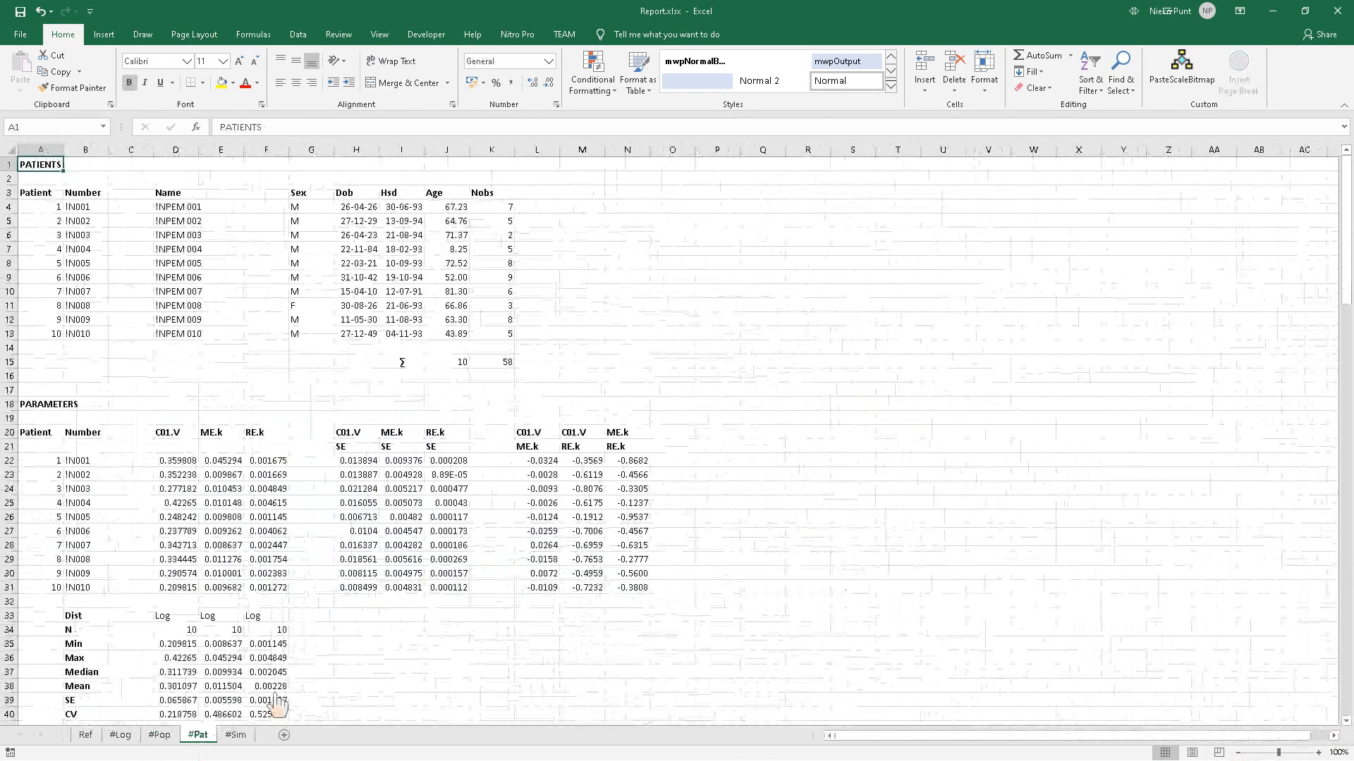
Examine the report's simulation plots from patient 1 through patient 10 and close the Excel report
click(243, 736)
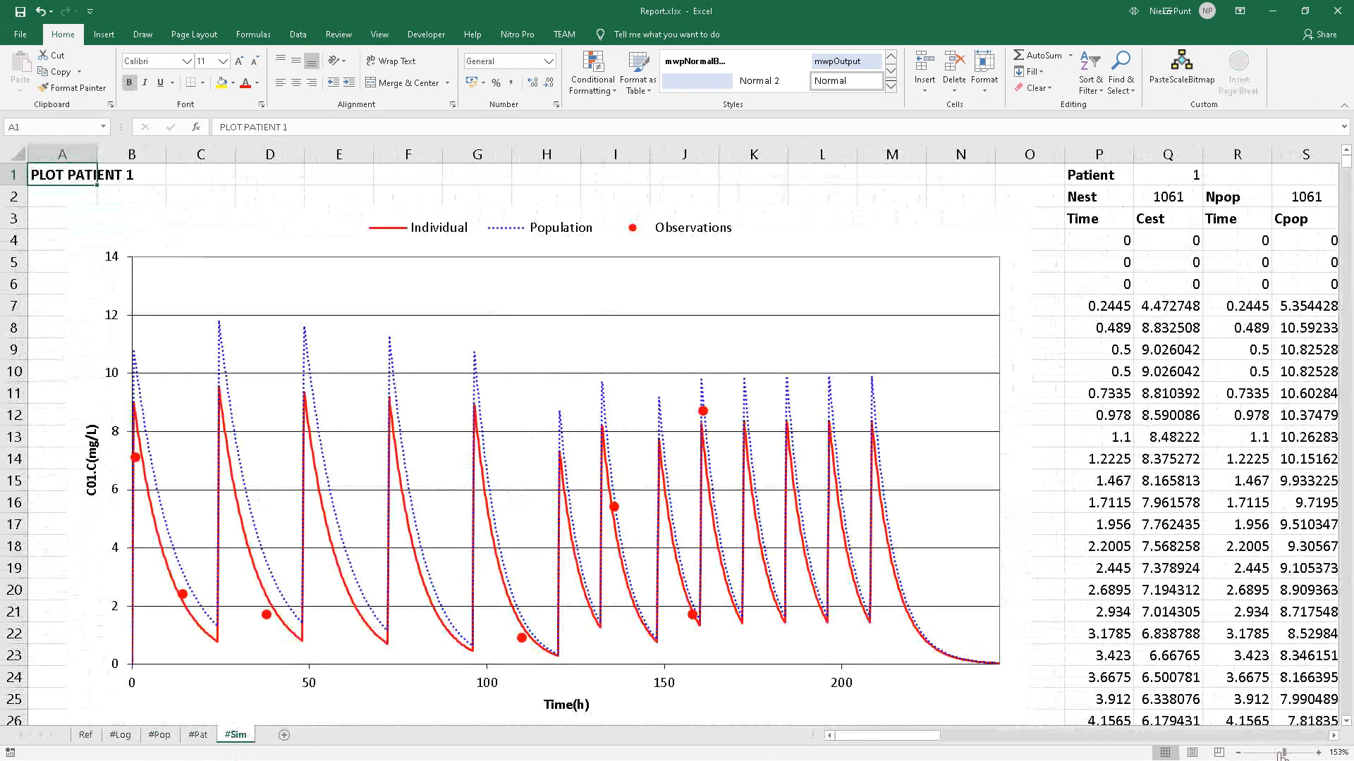
click(1239, 752)
click(1238, 753)
click(1239, 753)
click(1239, 752)
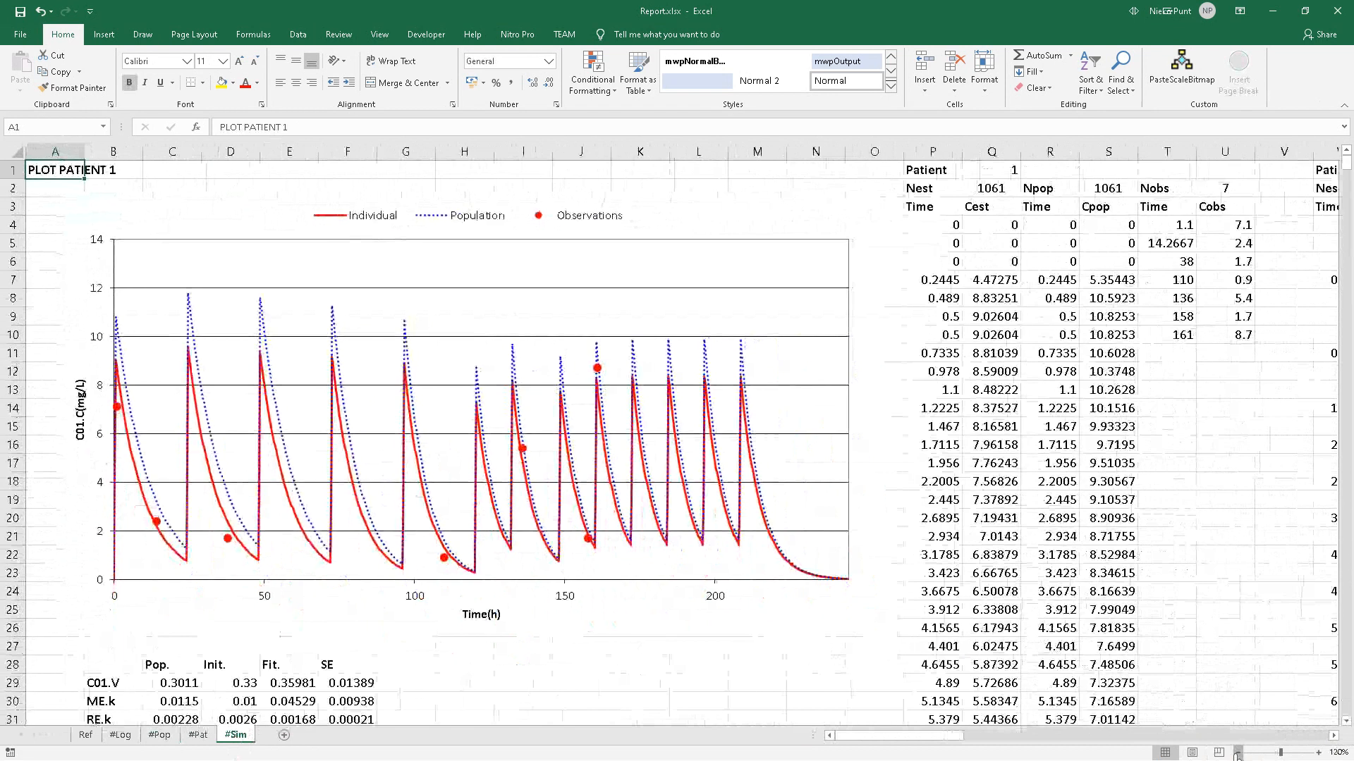
click(1239, 753)
click(1239, 753)
click(1239, 753)
click(1318, 753)
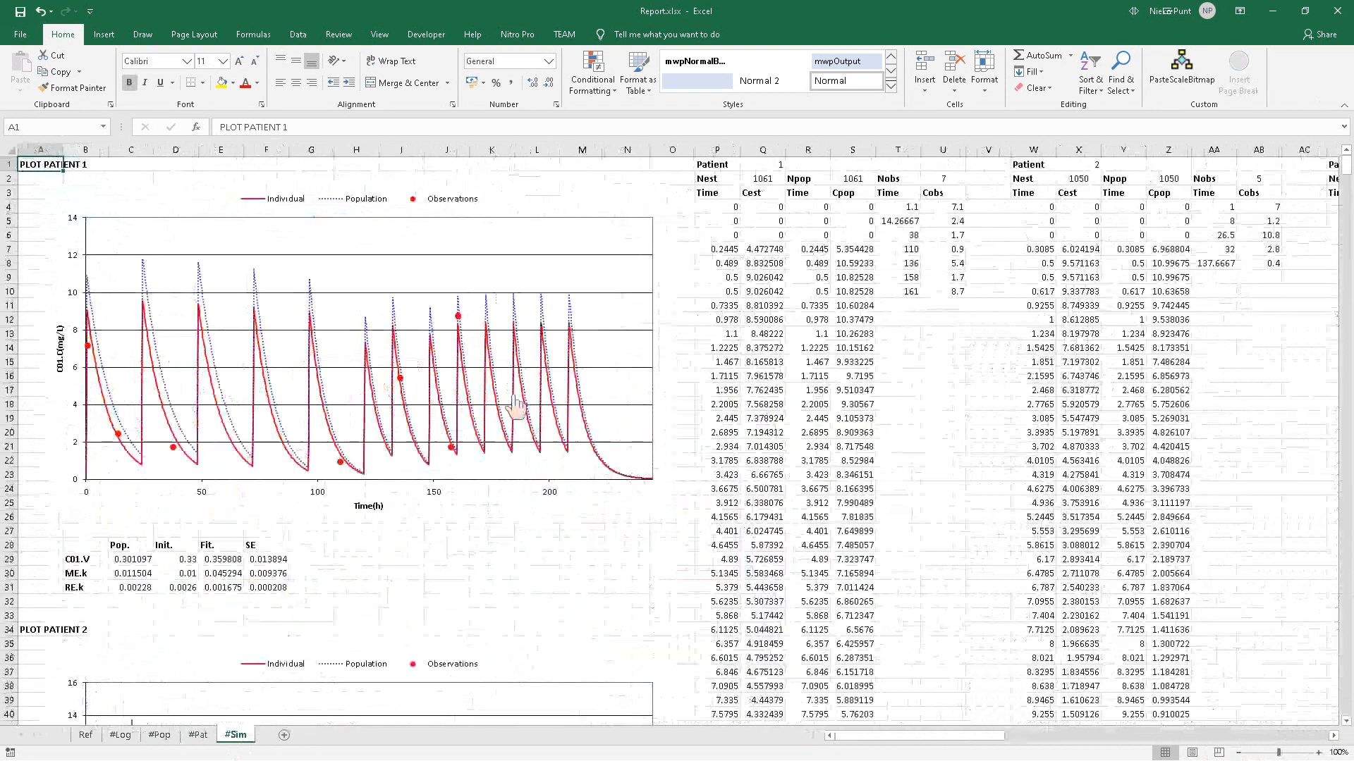
scroll(515, 405, down, 20)
scroll(526, 402, down, 20)
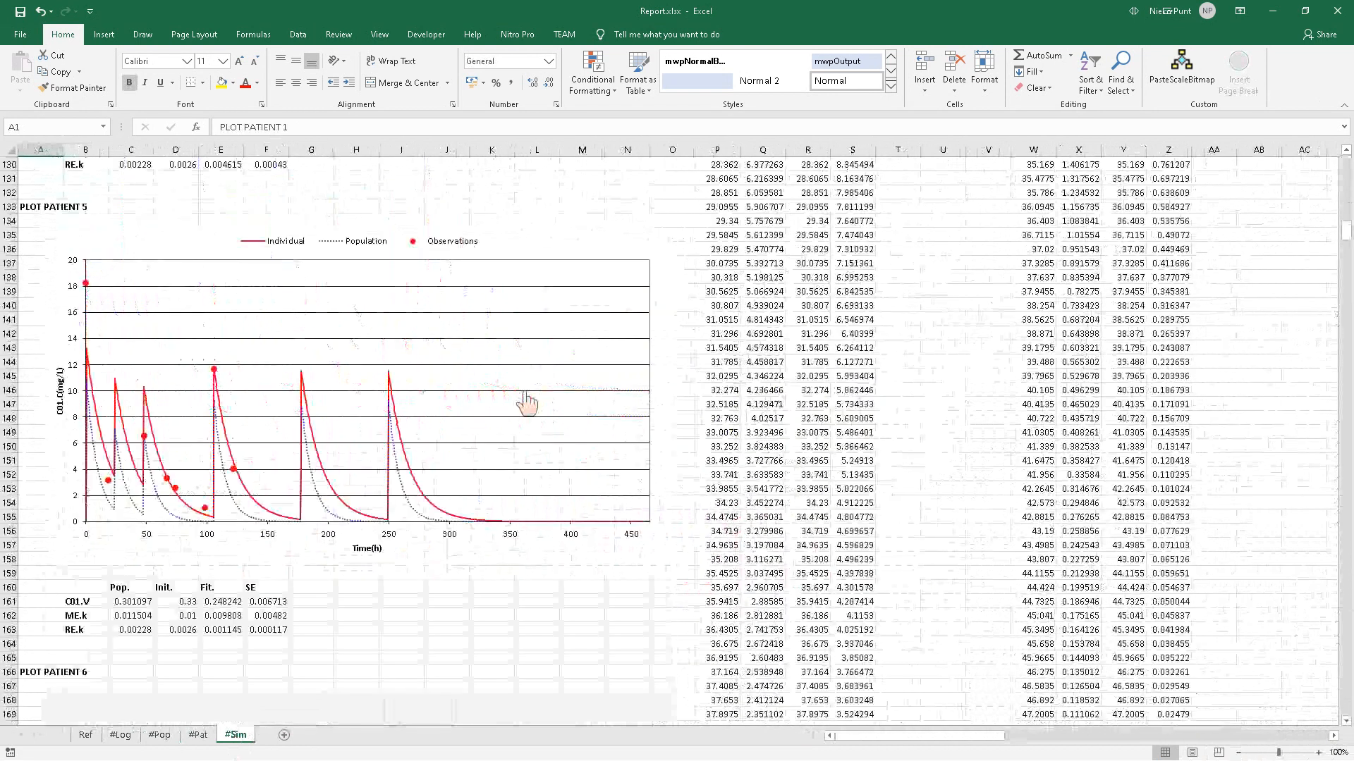
scroll(532, 388, down, 11)
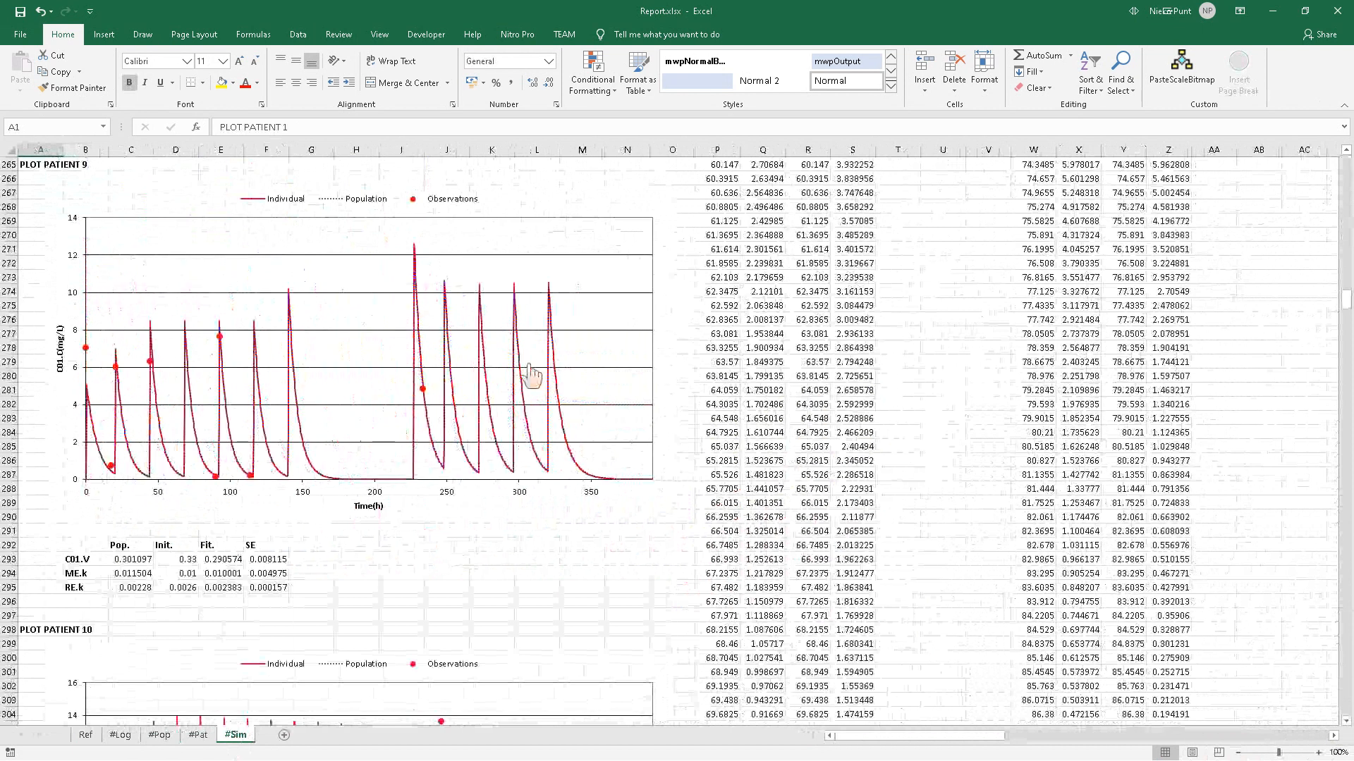
scroll(530, 376, up, 20)
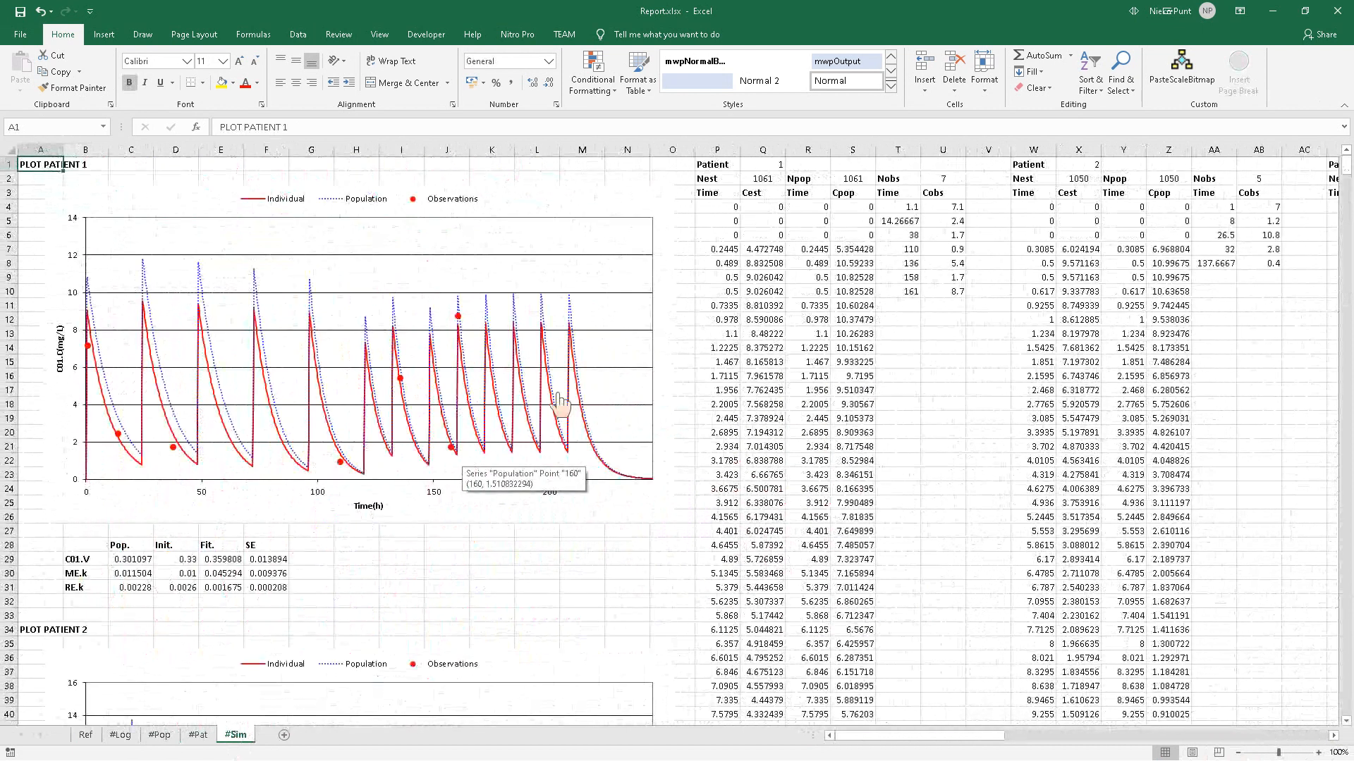
click(1336, 16)
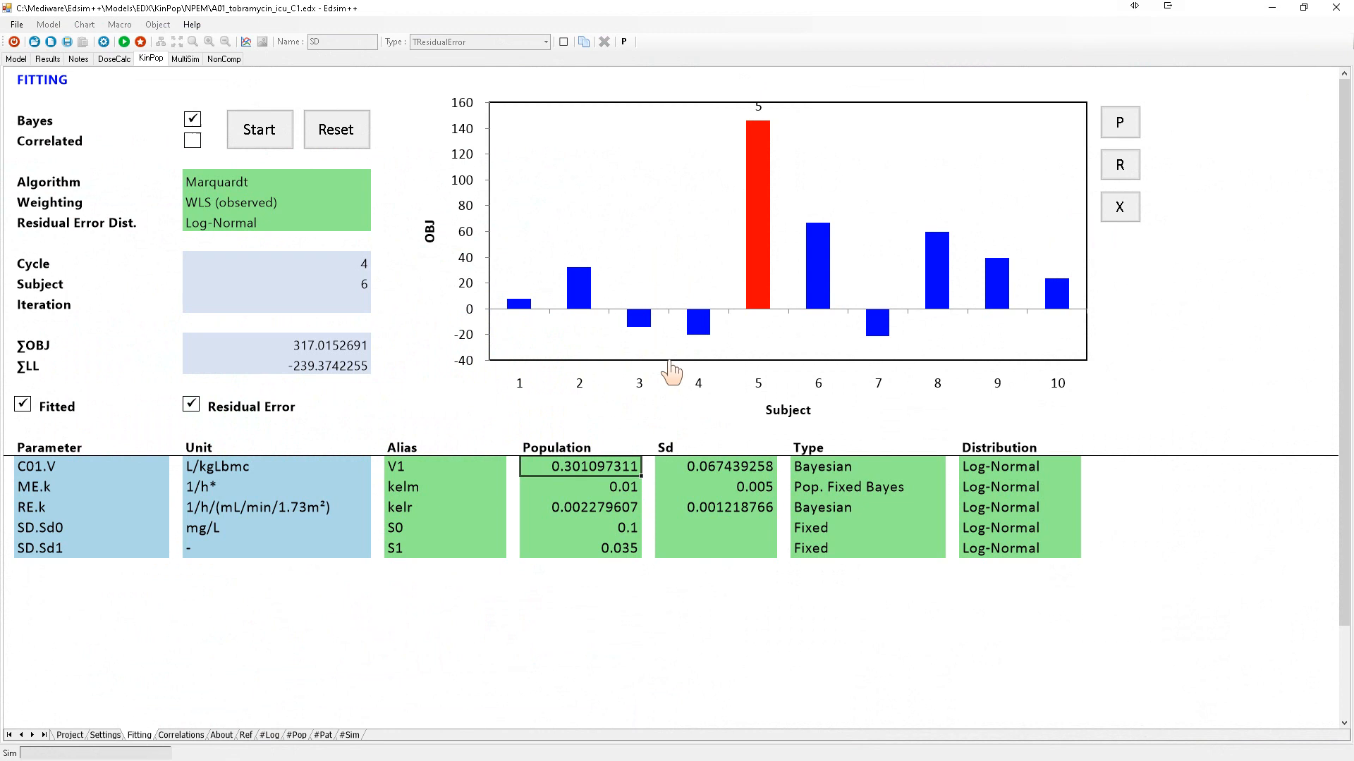
Reset the population parameters and rerun the fit with parallel processing off and iteration updates on
click(365, 147)
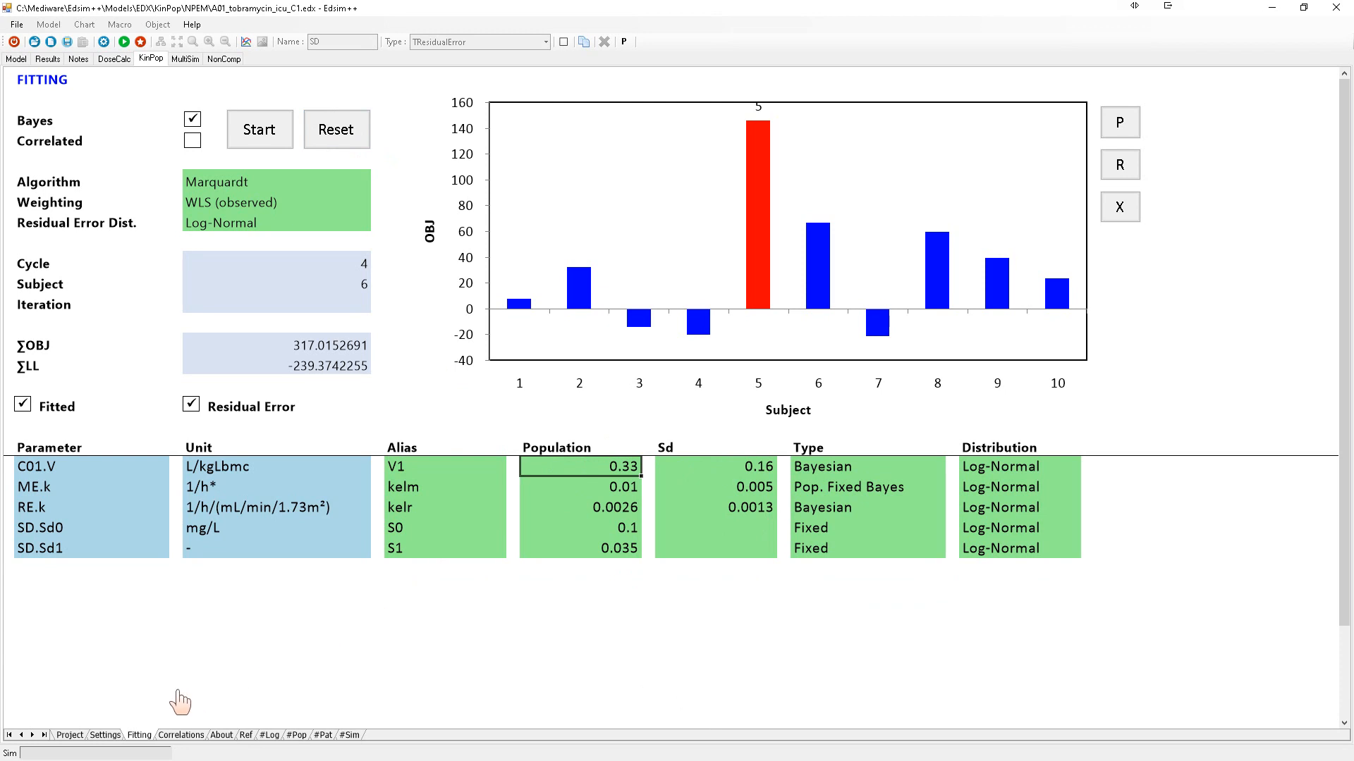
click(110, 736)
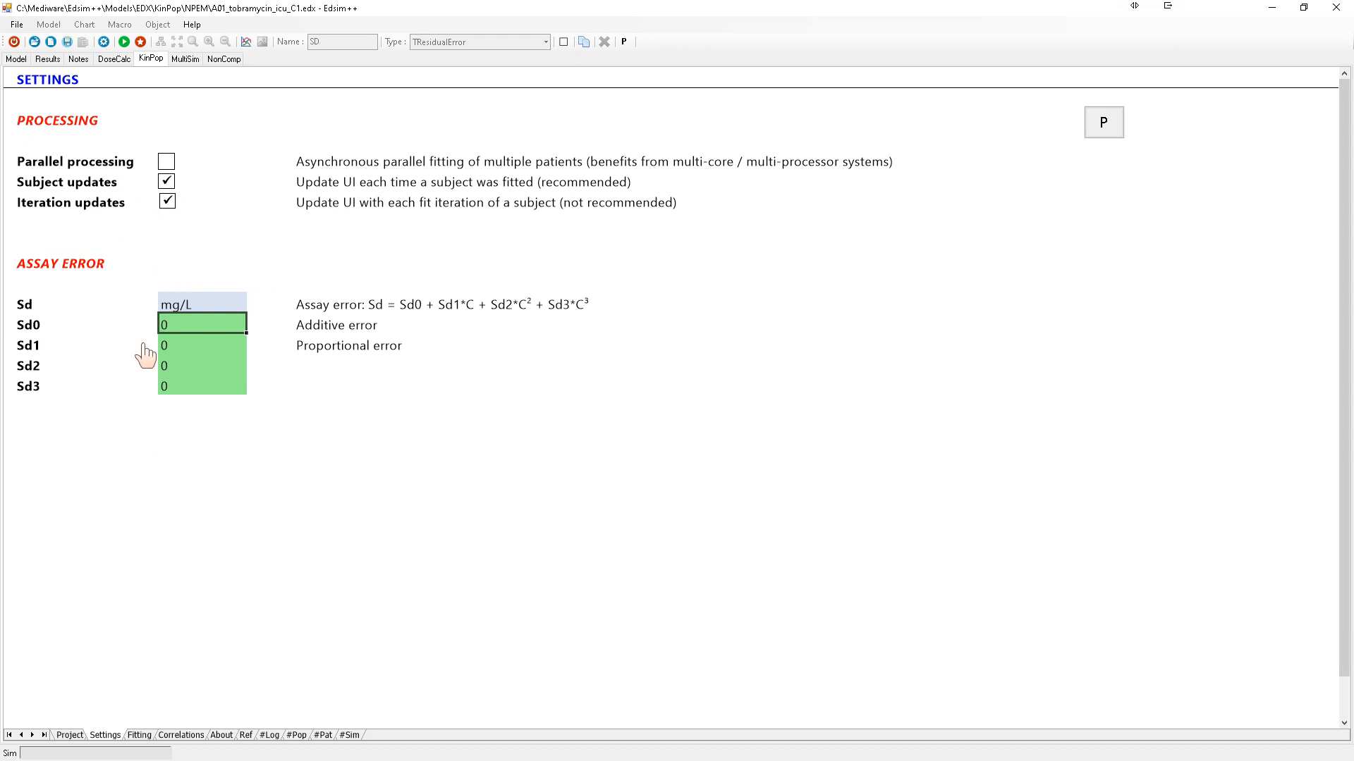
click(144, 737)
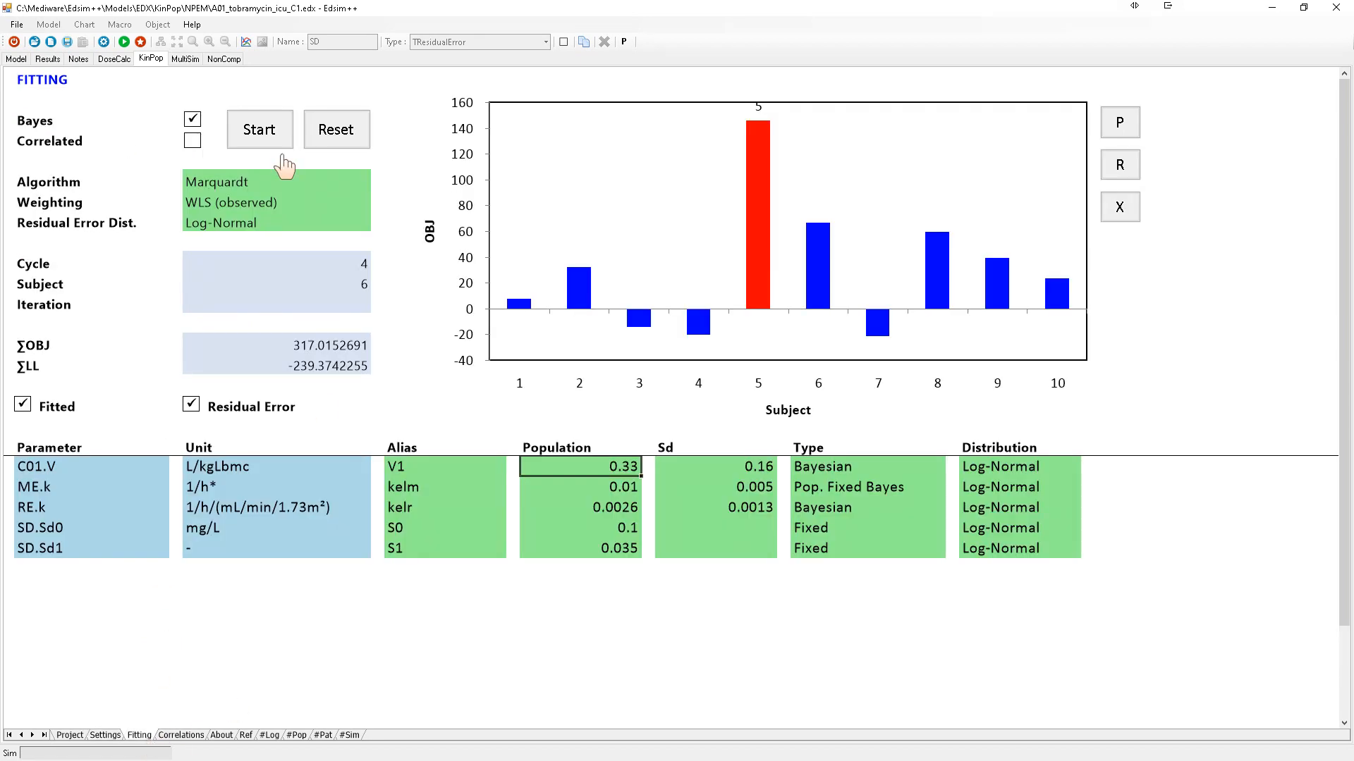
click(261, 133)
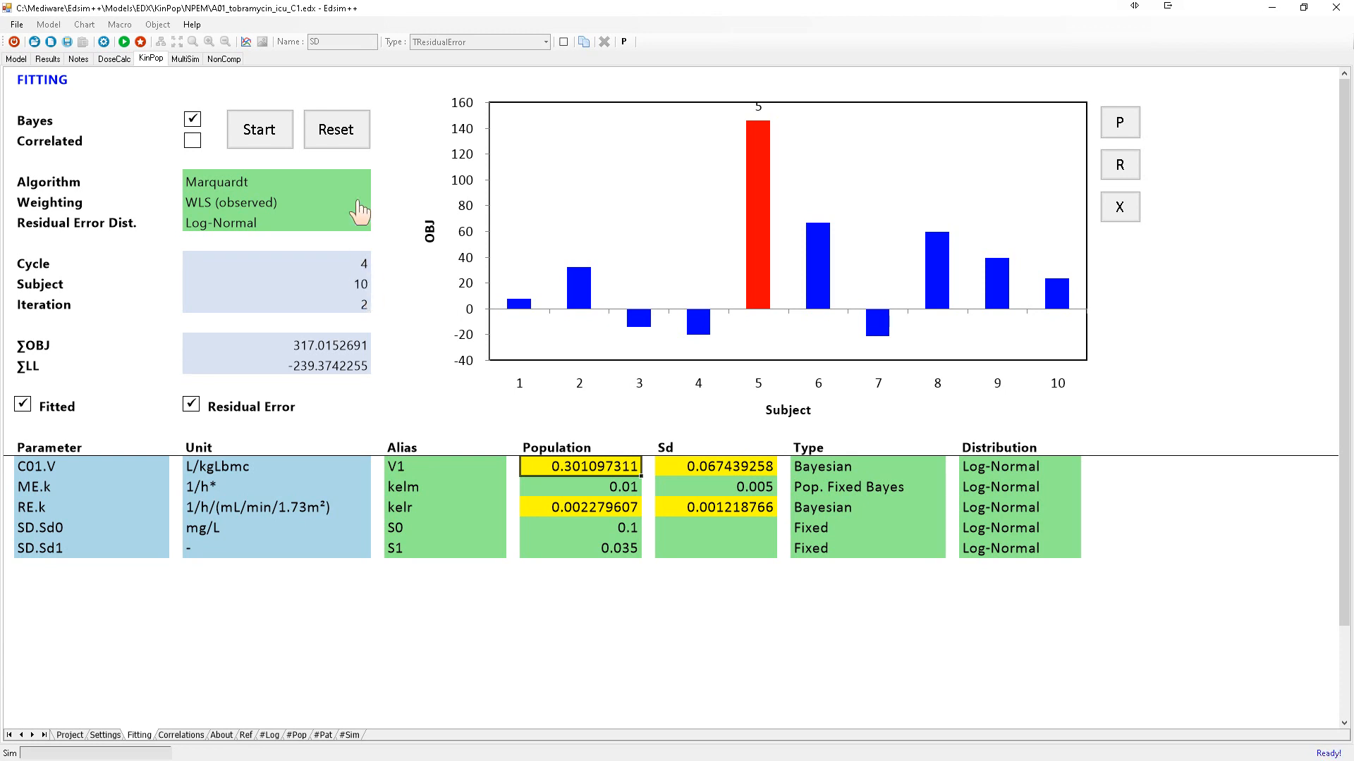
Reset the population parameters, disable iteration updates, enable parallel processing and restart the population fit
click(350, 146)
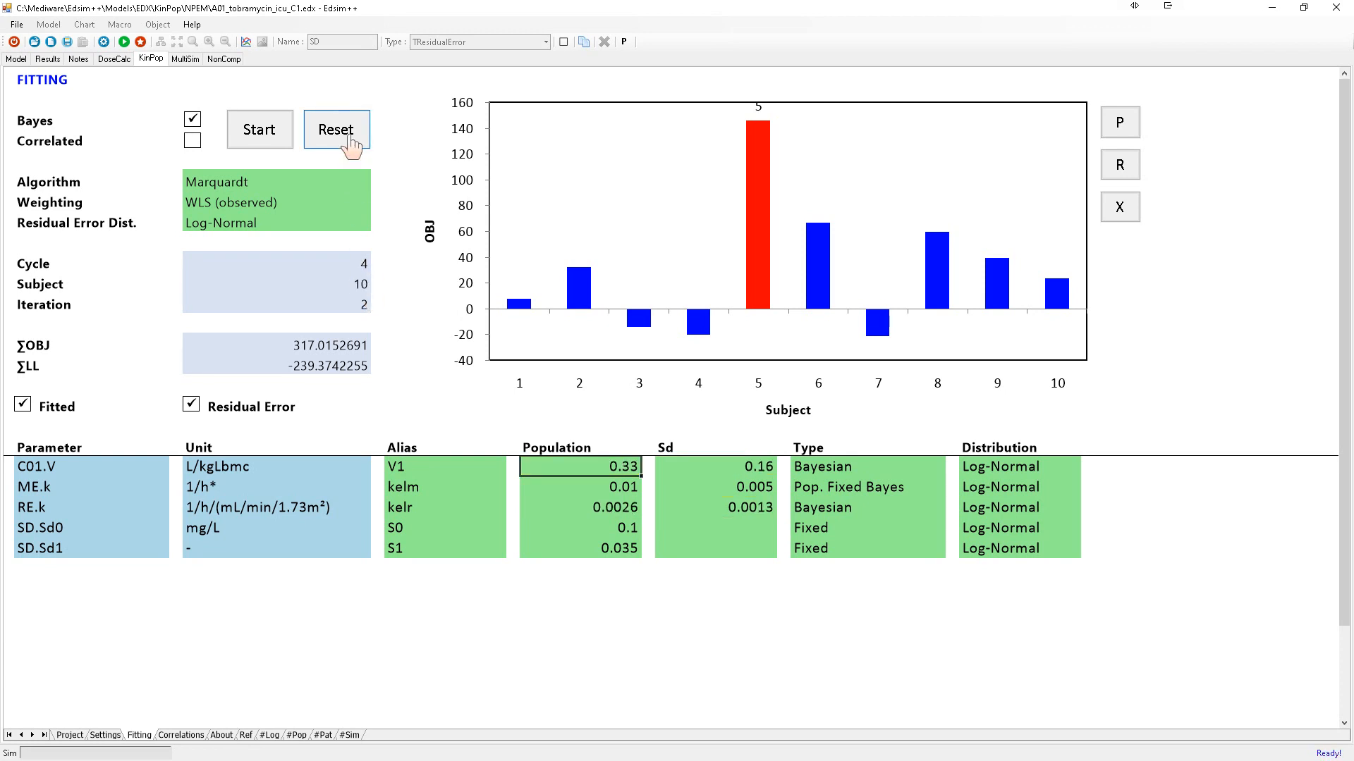
click(107, 736)
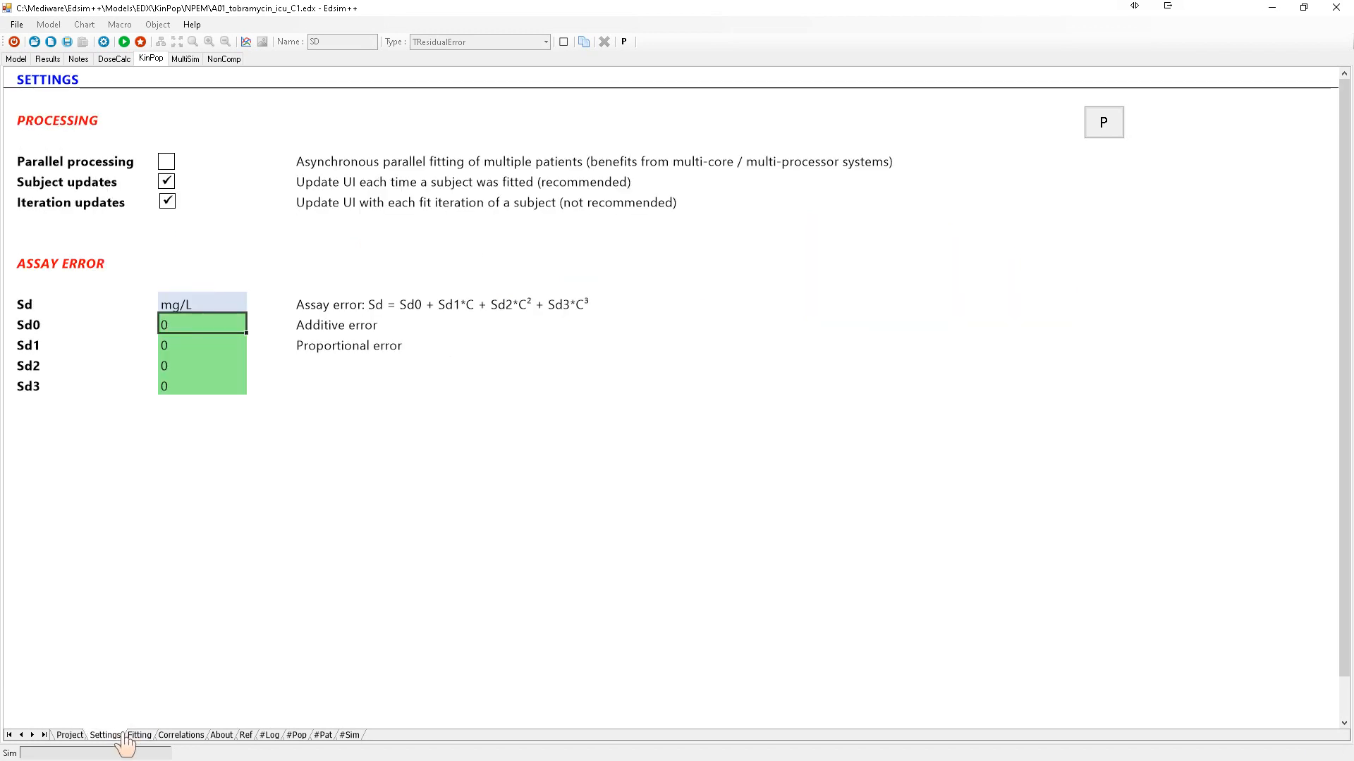
click(167, 203)
click(167, 162)
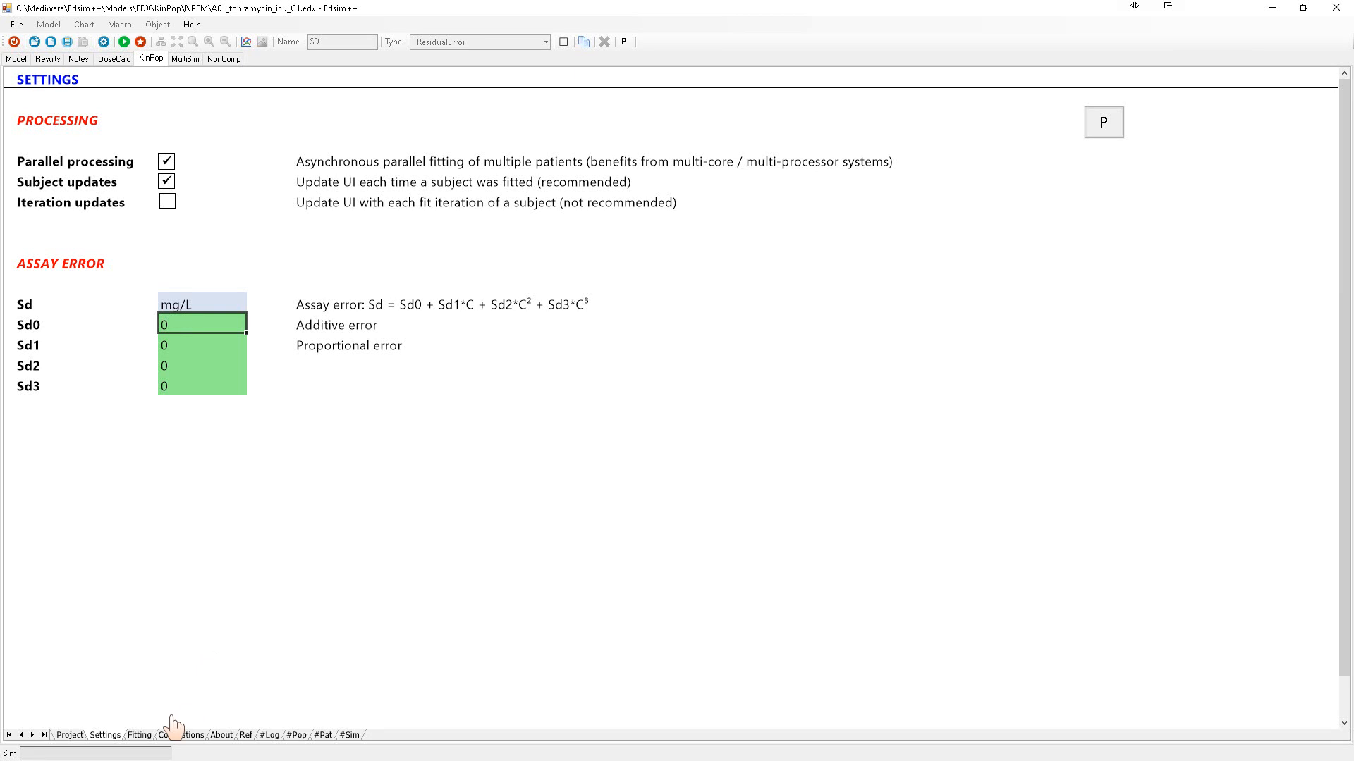
click(140, 735)
click(264, 132)
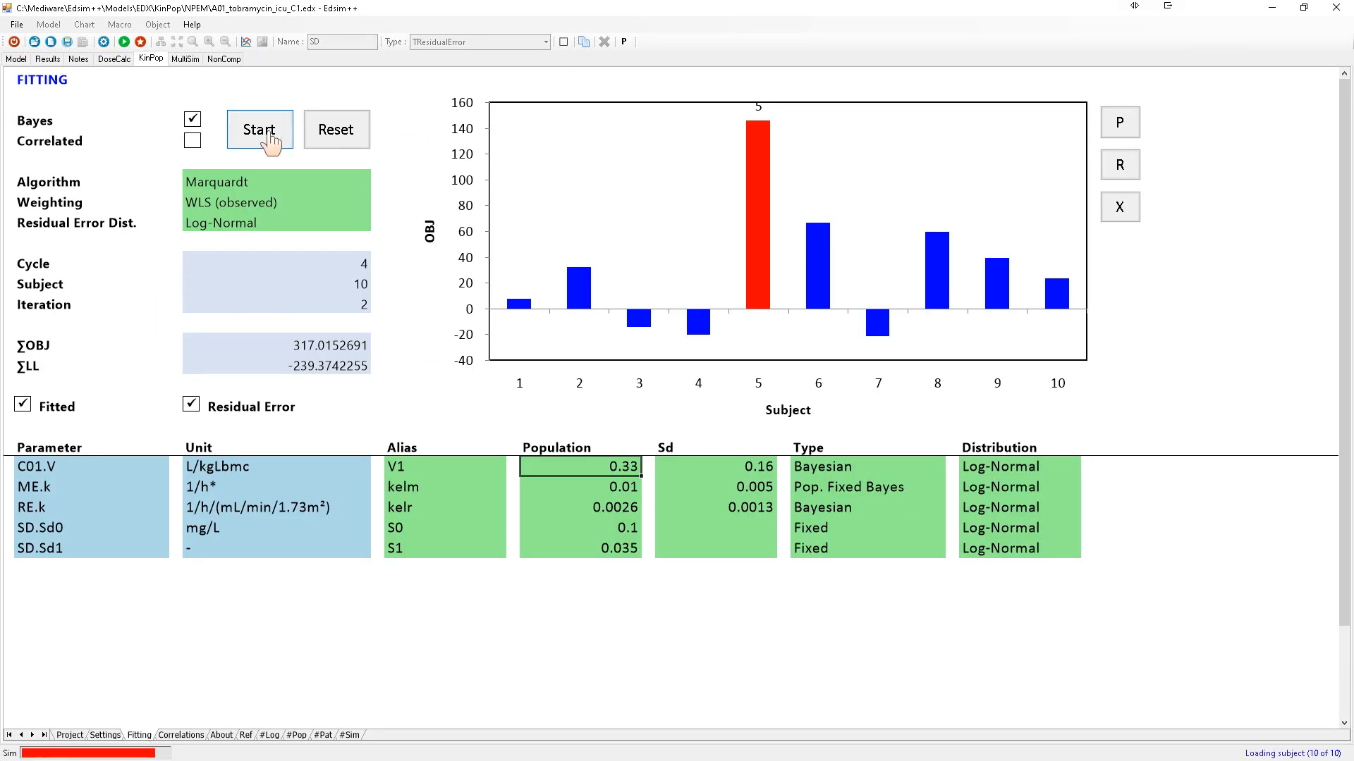